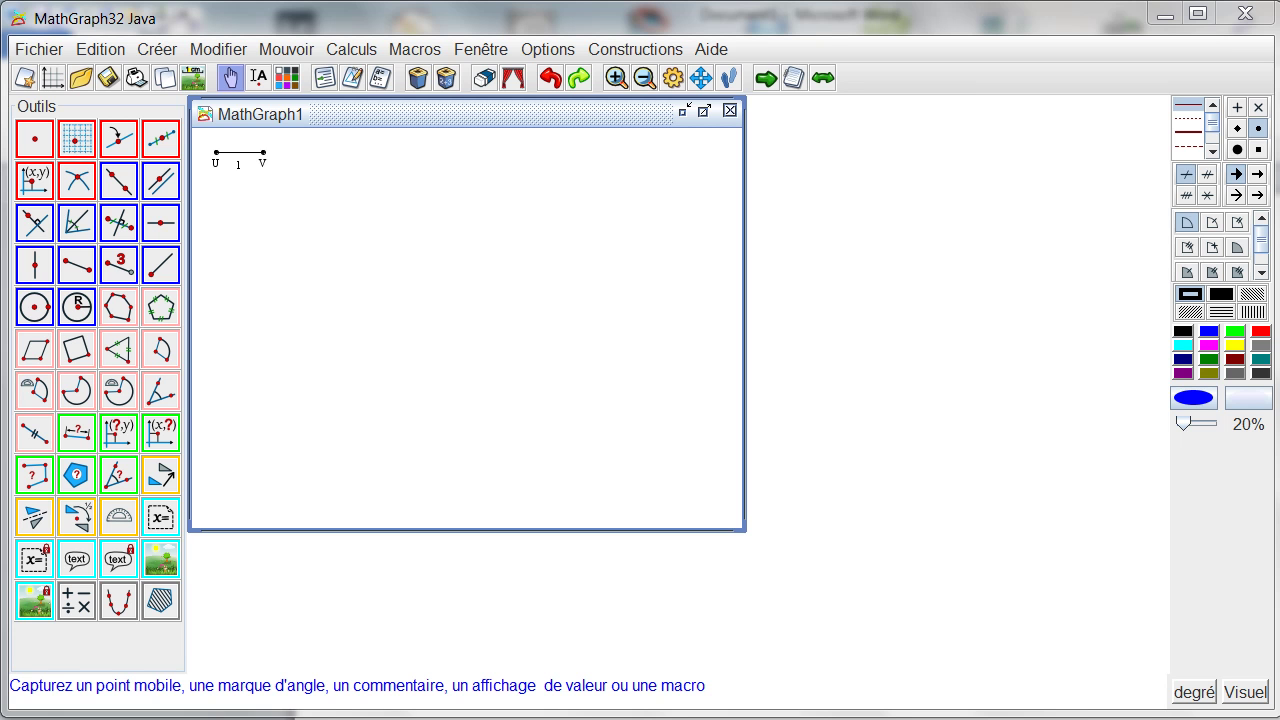
# Step: Set the software's operating level to "Avancé sans nombres complexes" in the options
pyautogui.click(553, 55)
pyautogui.click(571, 107)
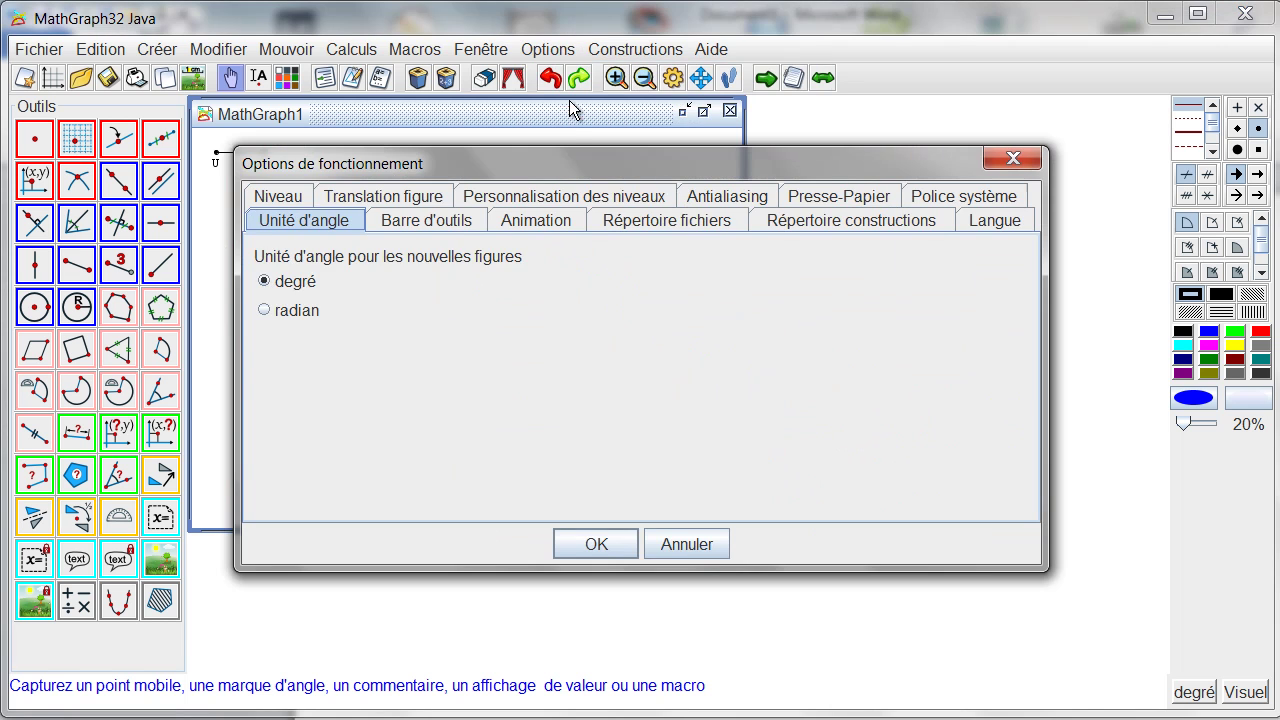
pyautogui.click(276, 200)
pyautogui.click(295, 340)
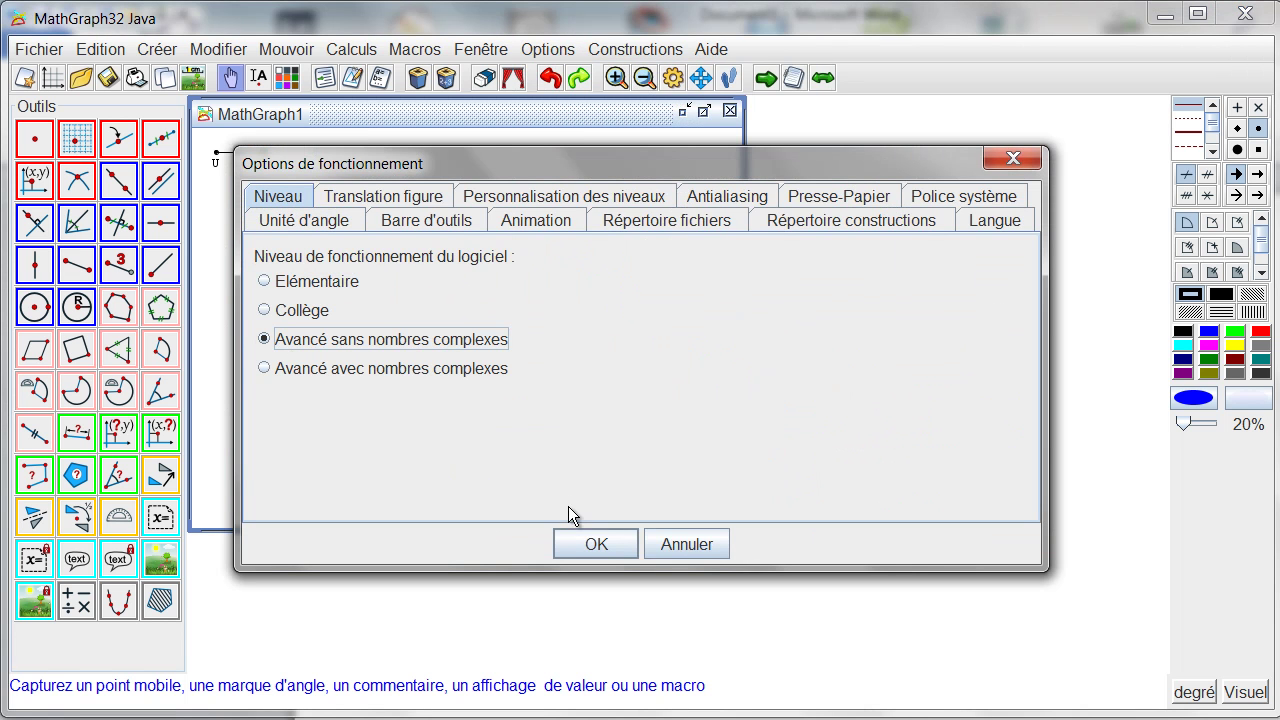
pyautogui.click(594, 542)
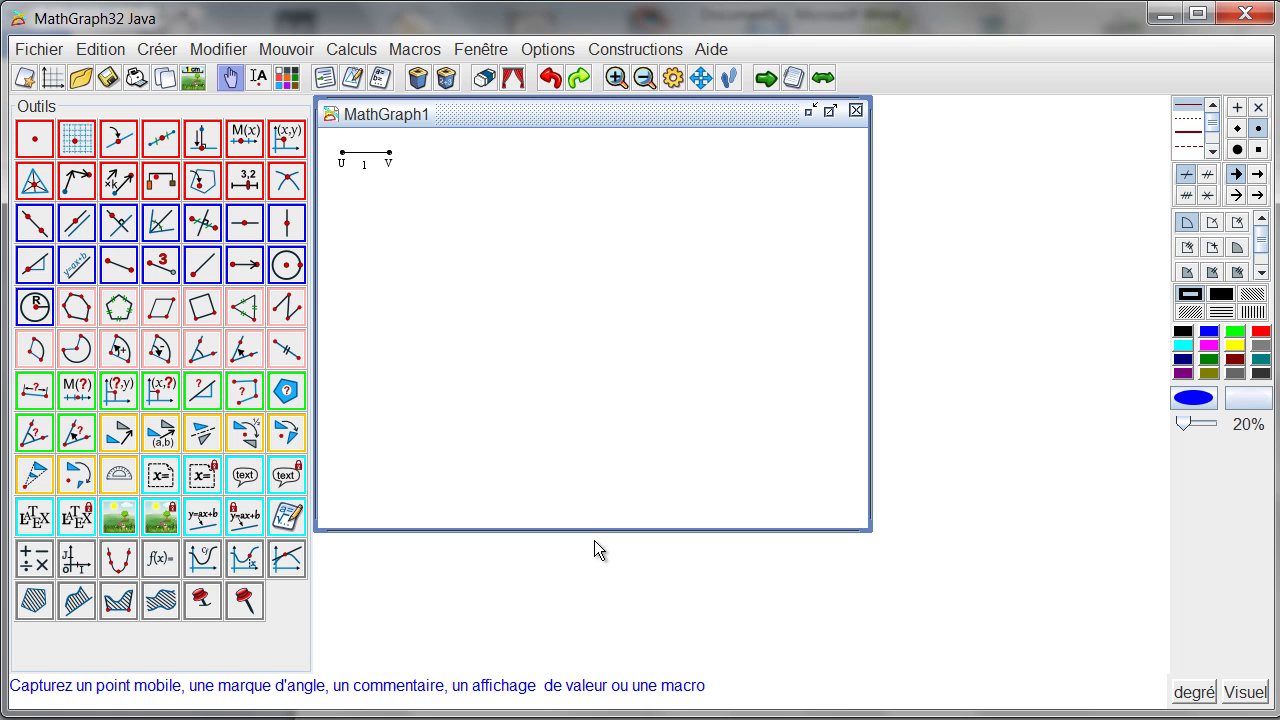
# Step: Create a new figure with a gridded orthonormal frame (O, I, J), unit 1 on both axes and simple graduation
pyautogui.click(50, 78)
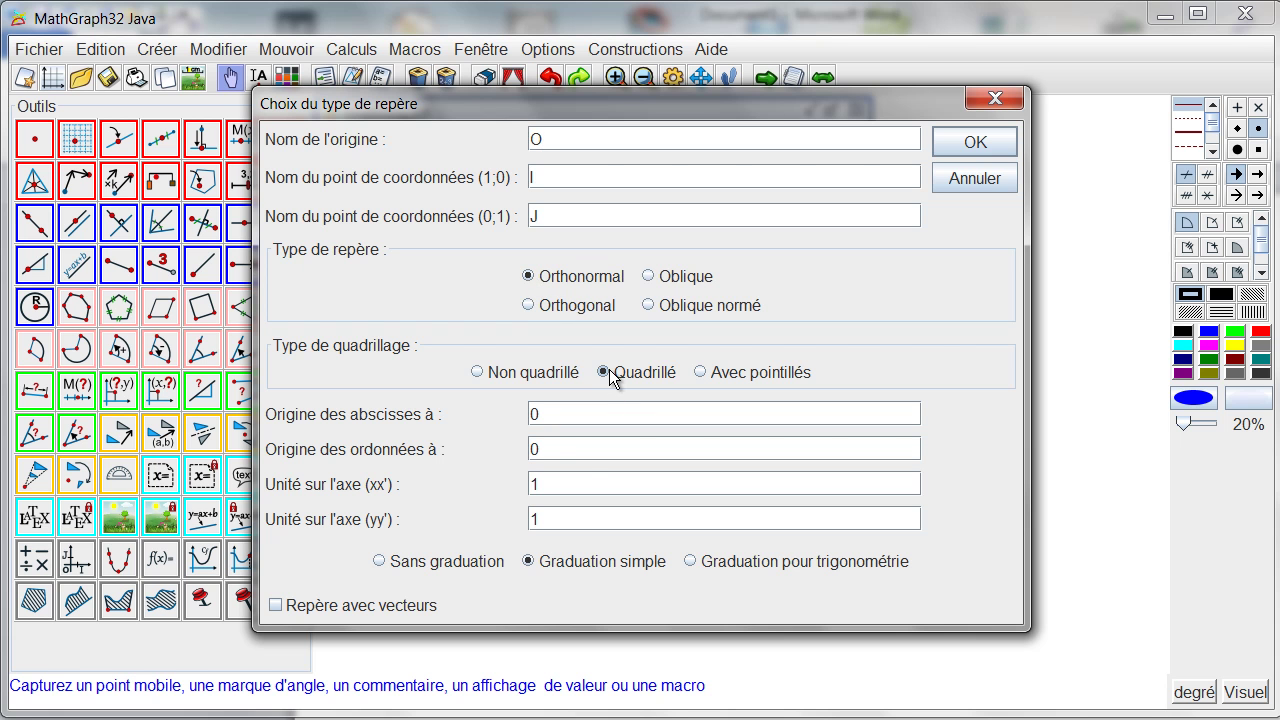
pyautogui.click(967, 145)
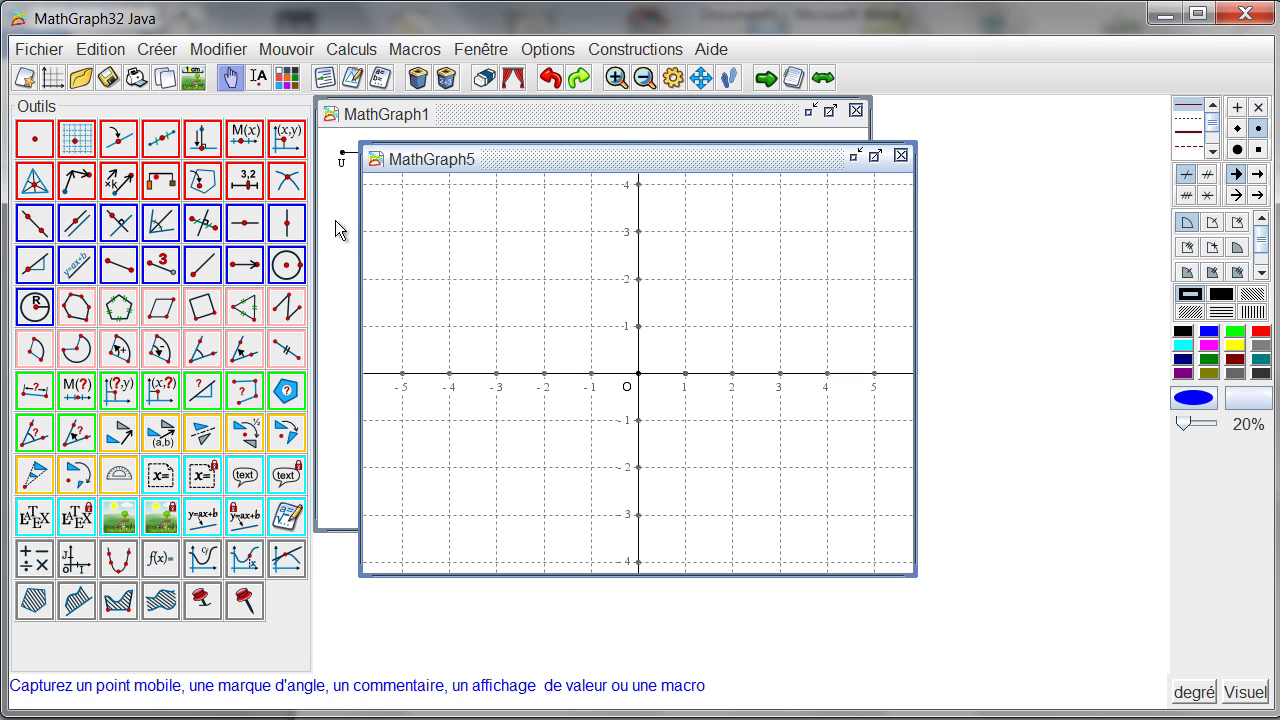
# Step: Create point M by coordinates with abscissa rac(2) and ordinate -rac(2), and place its label just below the point
pyautogui.click(287, 140)
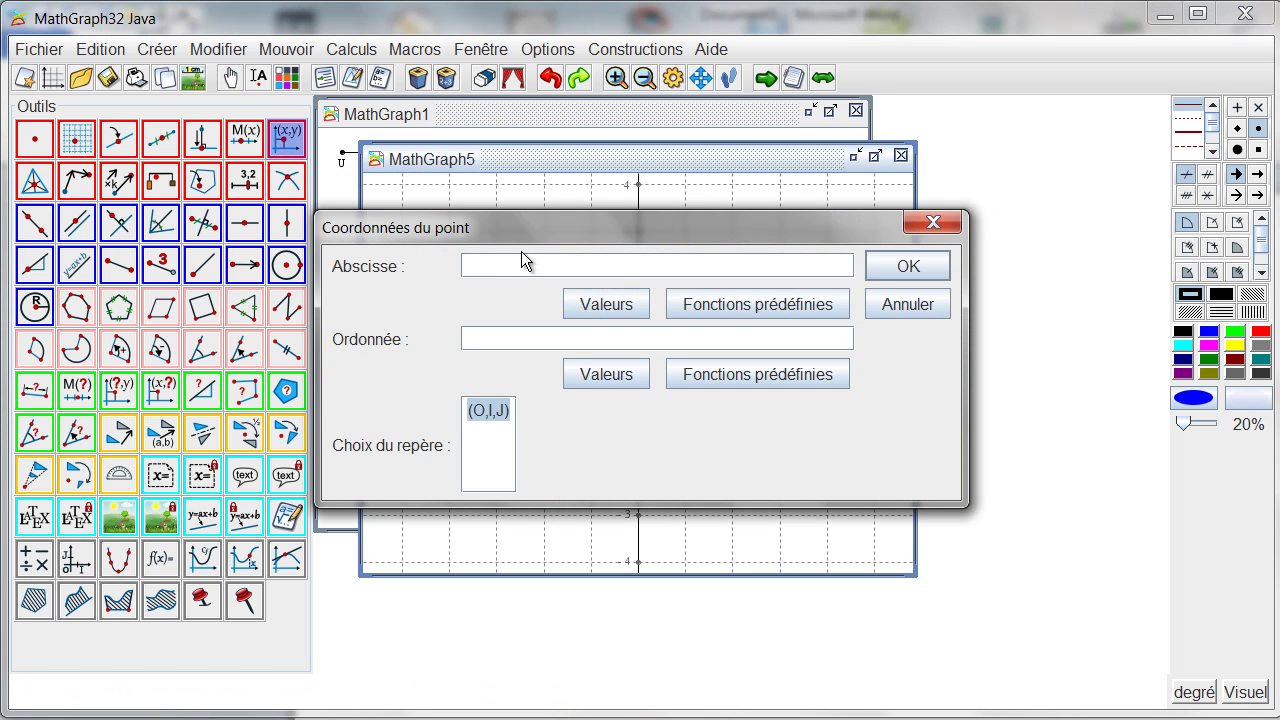
pyautogui.write('rac(')
pyautogui.write('-rac(2')
pyautogui.write(')')
pyautogui.press('Return')
pyautogui.write('M')
pyautogui.press('Return')
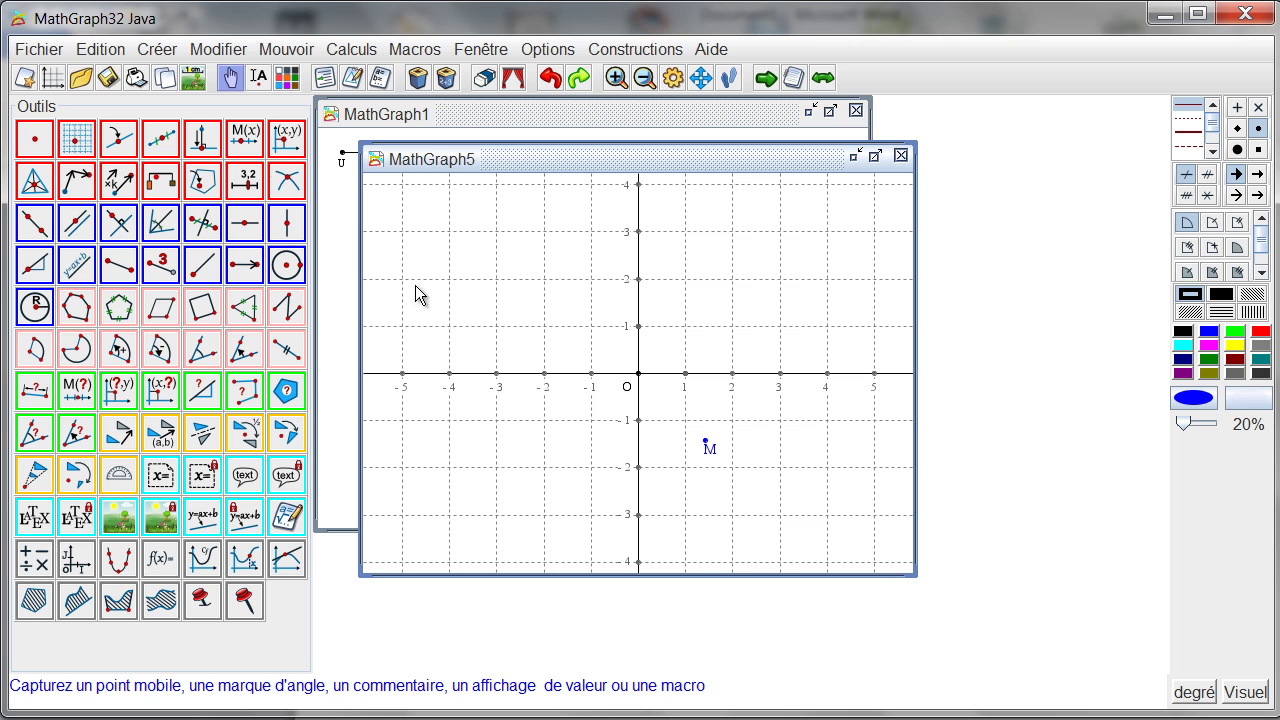
pyautogui.moveTo(709, 458); pyautogui.dragTo(706, 465)
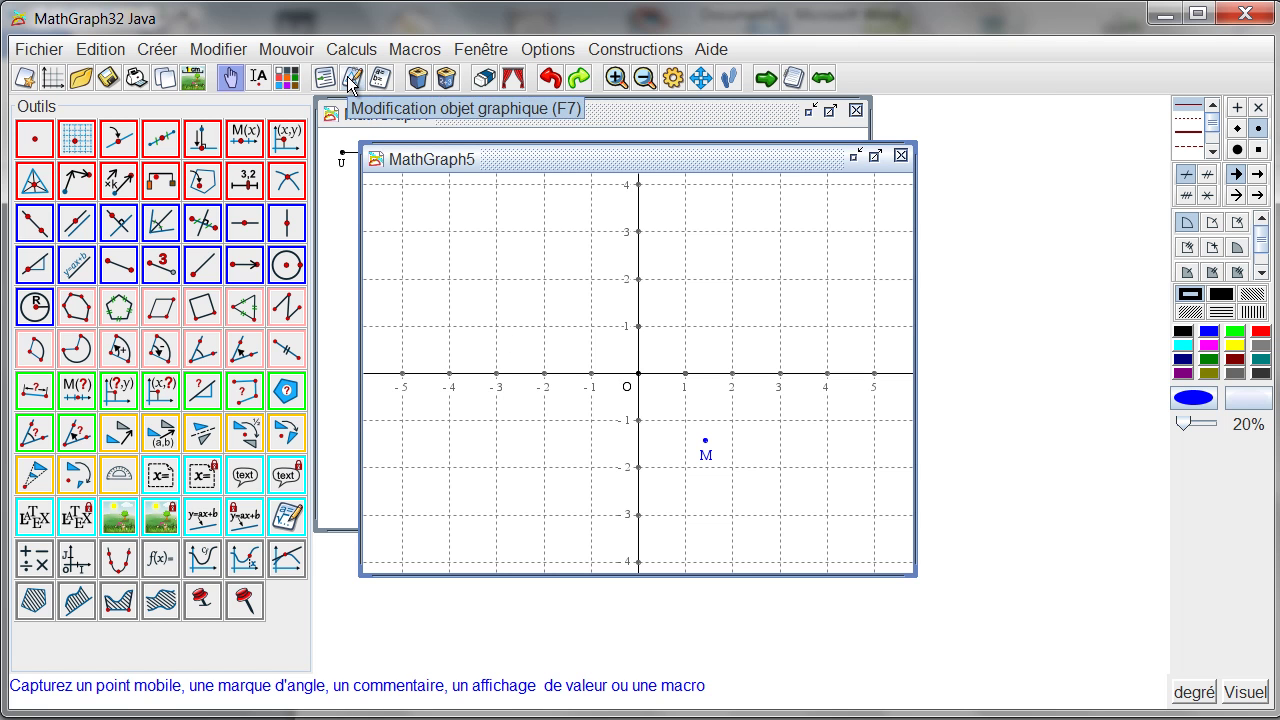
# Step: Modify point M so that its ordinate is 2*rac(2)
pyautogui.click(349, 83)
pyautogui.click(705, 440)
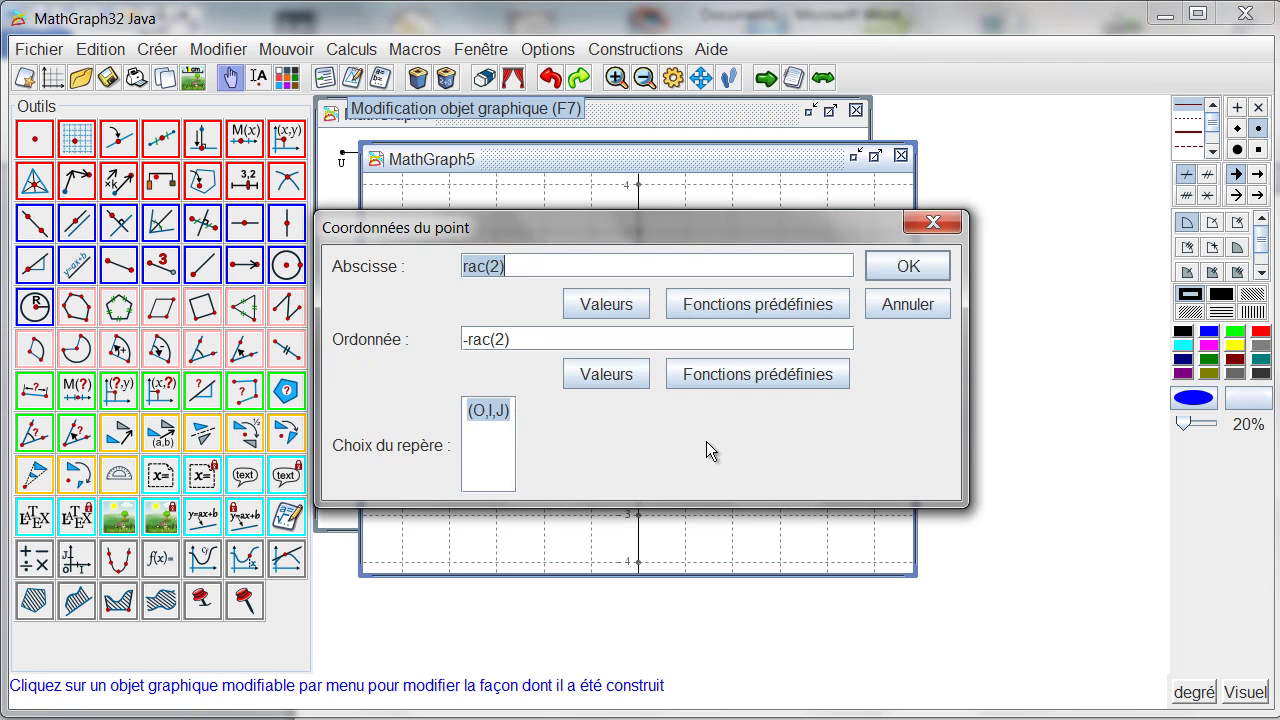
pyautogui.click(471, 340)
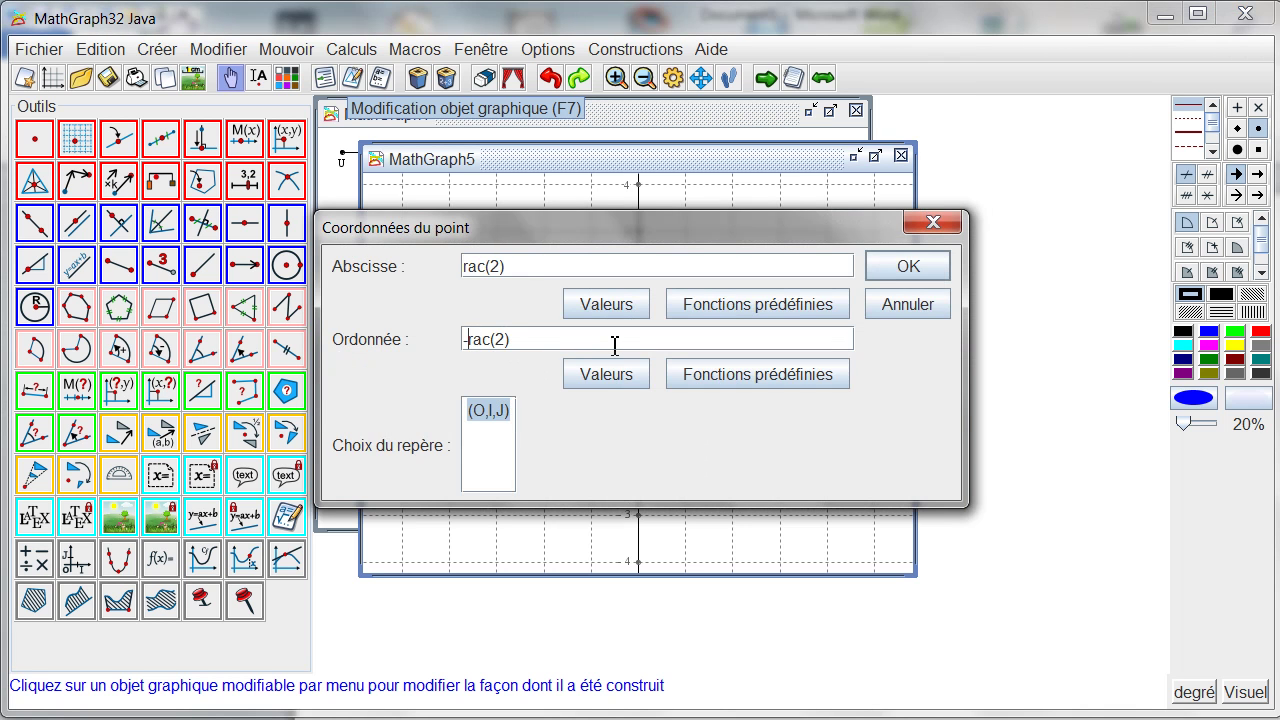
pyautogui.press('BackSpace')
pyautogui.write('2*')
pyautogui.press('Return')
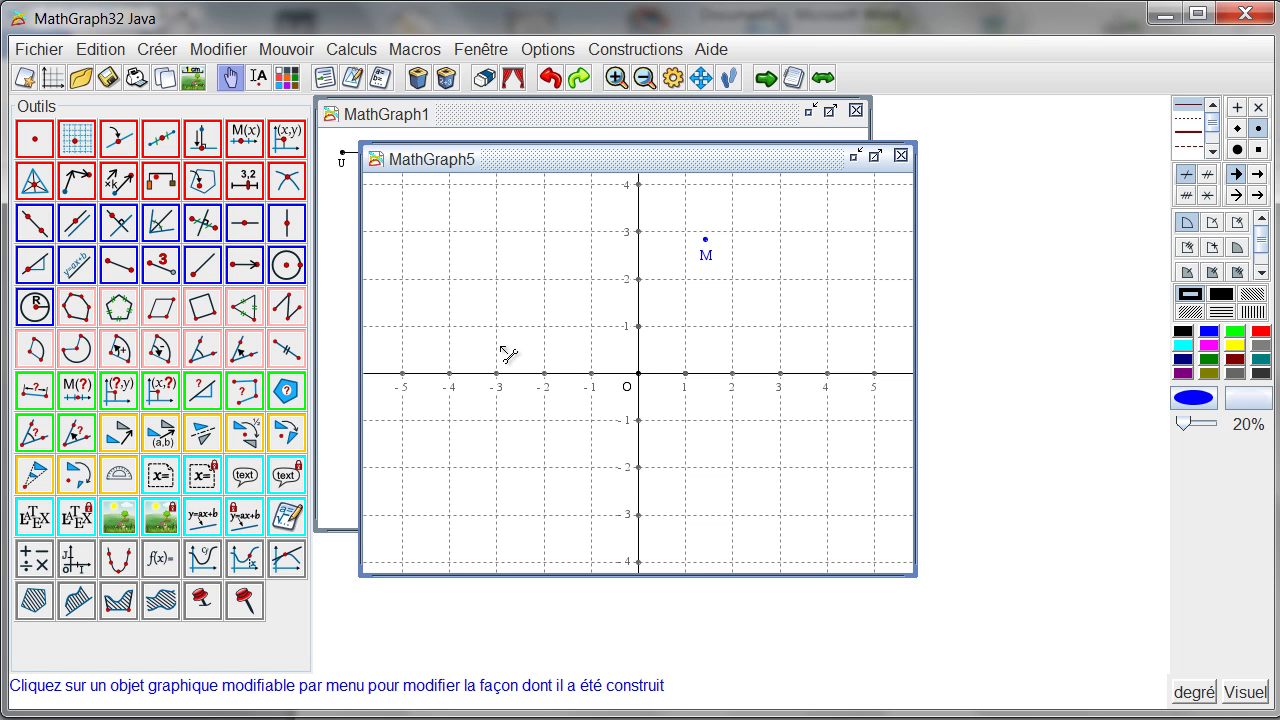
# Step: Draw a line through point M with slope -rac(2) in frame (O,I,J)
pyautogui.click(33, 266)
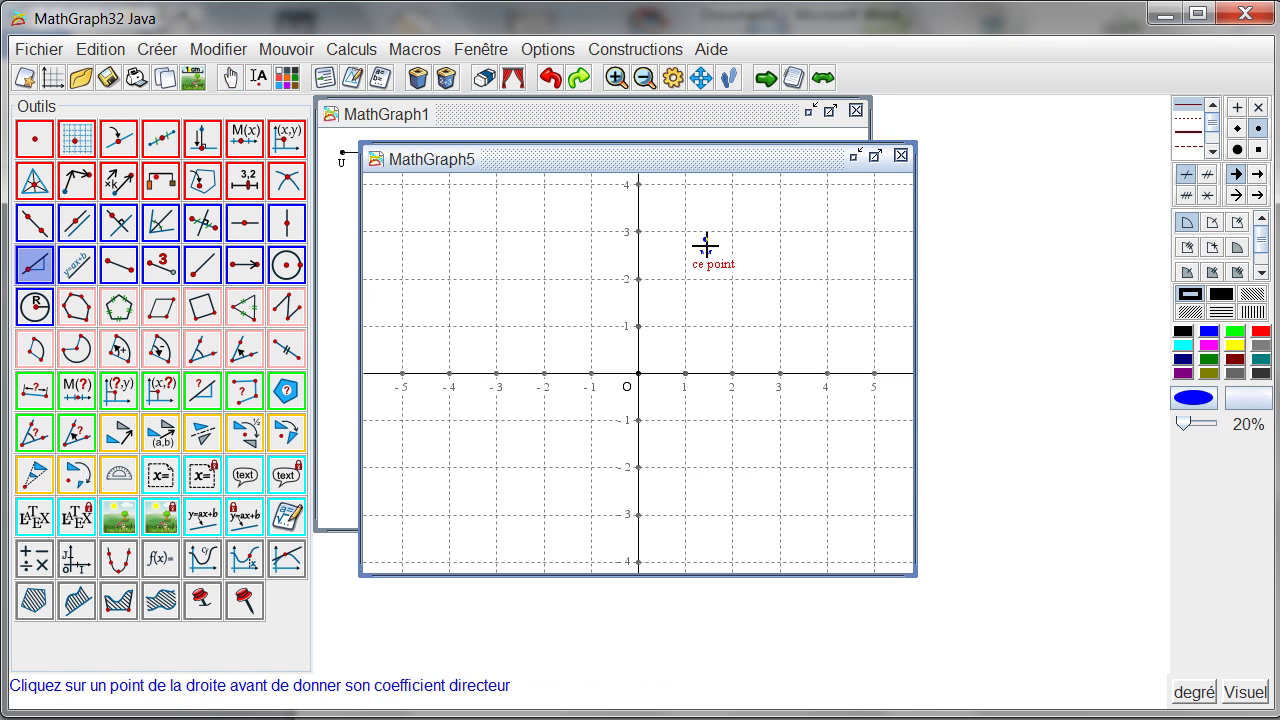
pyautogui.click(705, 239)
pyautogui.write('-rac(2)')
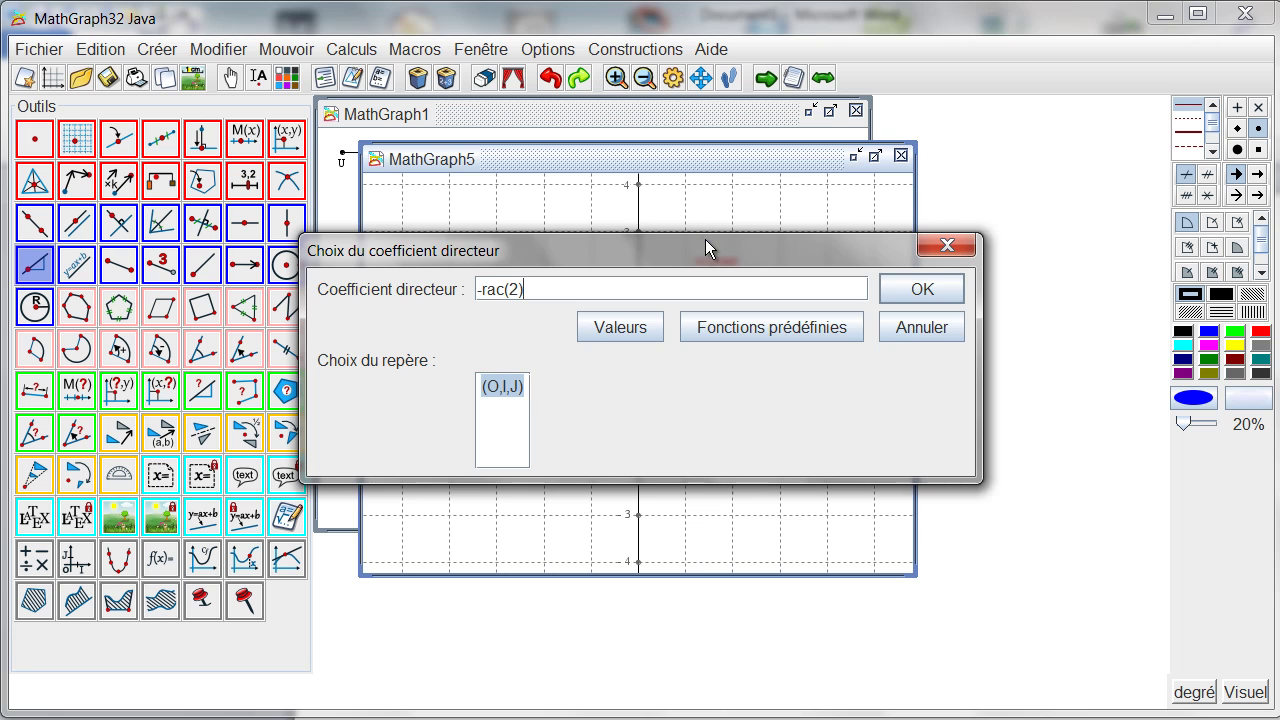
pyautogui.press('Return')
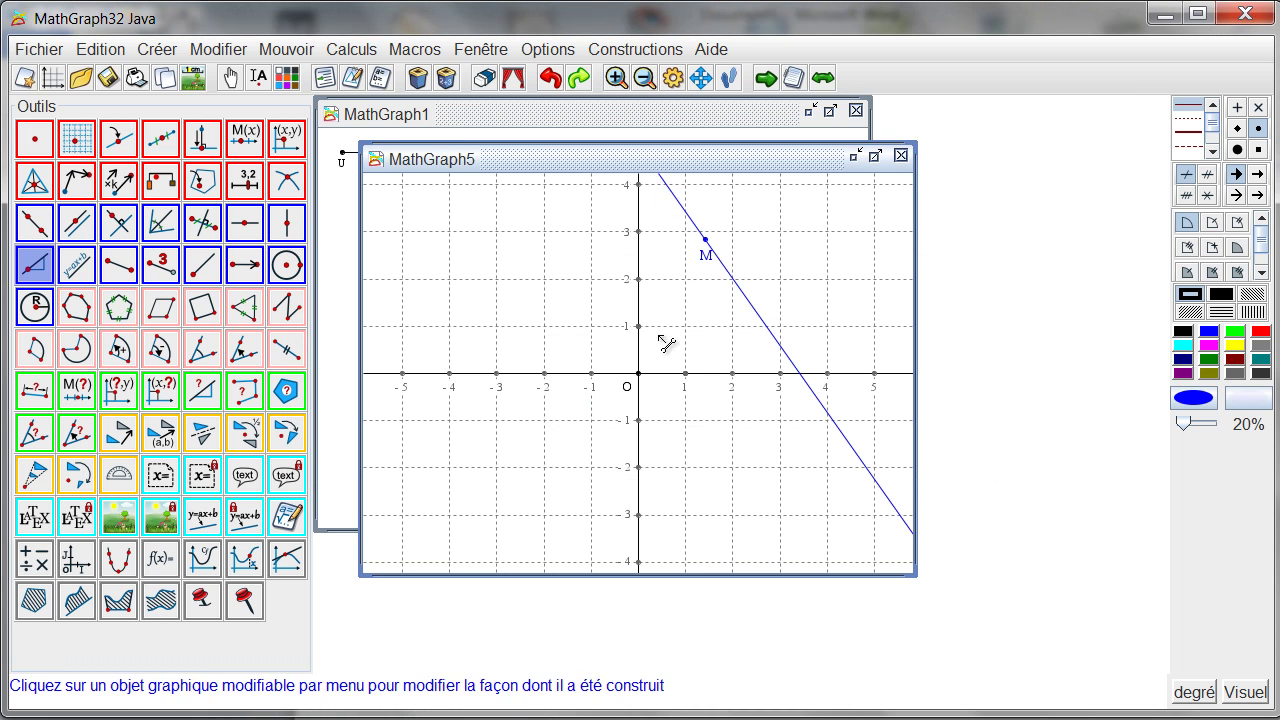
# Step: Set the slope of the line through M to rac(2)/2
pyautogui.click(763, 320)
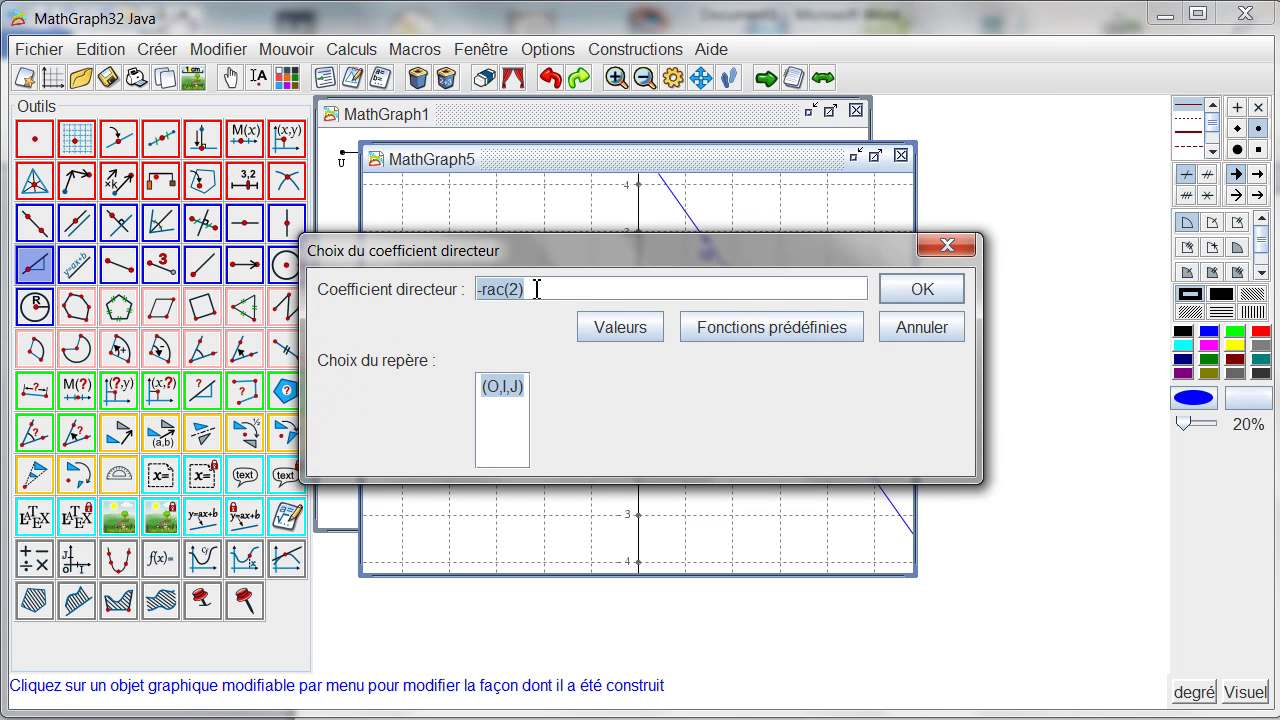
pyautogui.click(485, 289)
pyautogui.press('BackSpace')
pyautogui.write('/2')
pyautogui.press('Return')
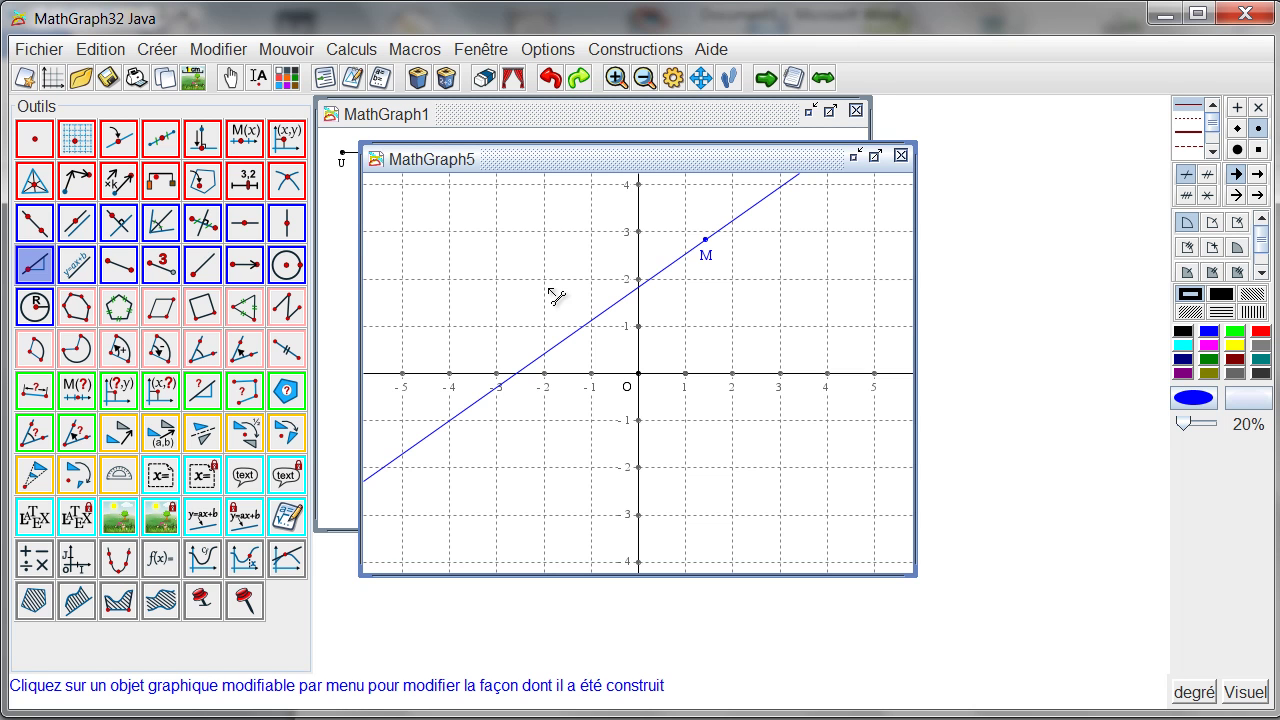
# Step: Create a line from the equation y=1/3*x+2 and name it d
pyautogui.click(76, 268)
pyautogui.write('y')
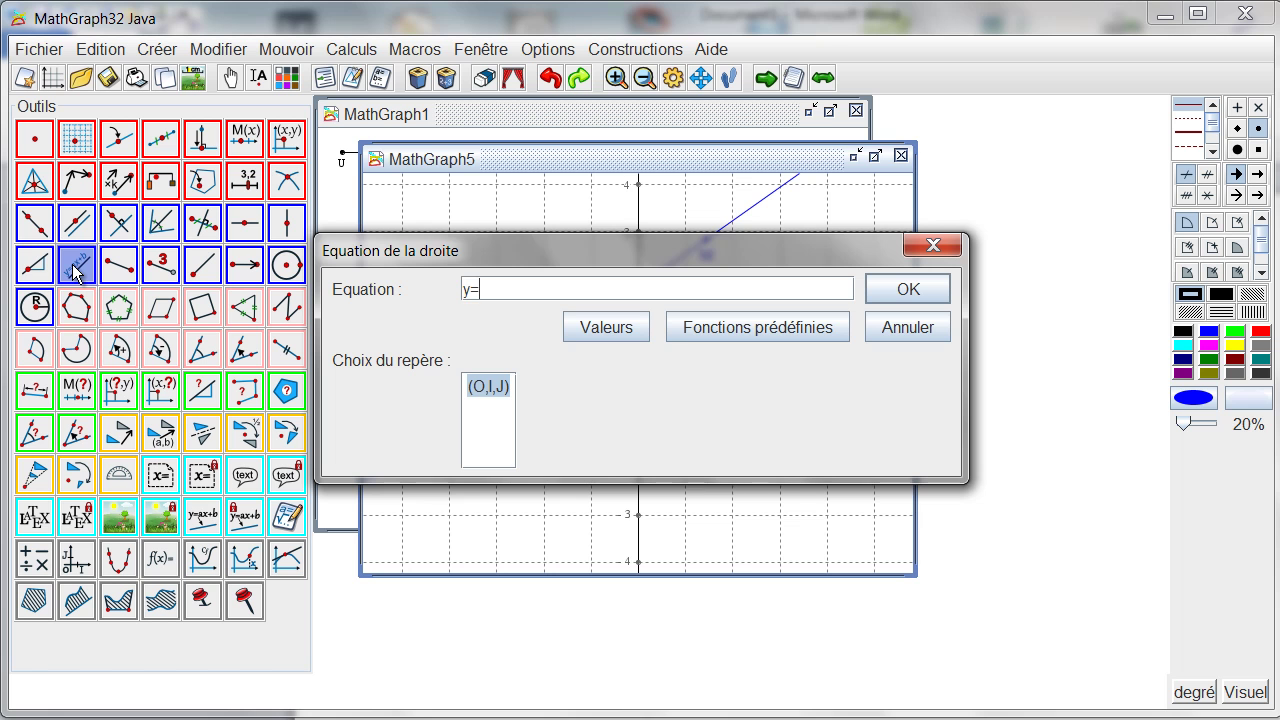
pyautogui.write('=1/3*x+2')
pyautogui.press('Return')
pyautogui.write('d')
pyautogui.press('Return')
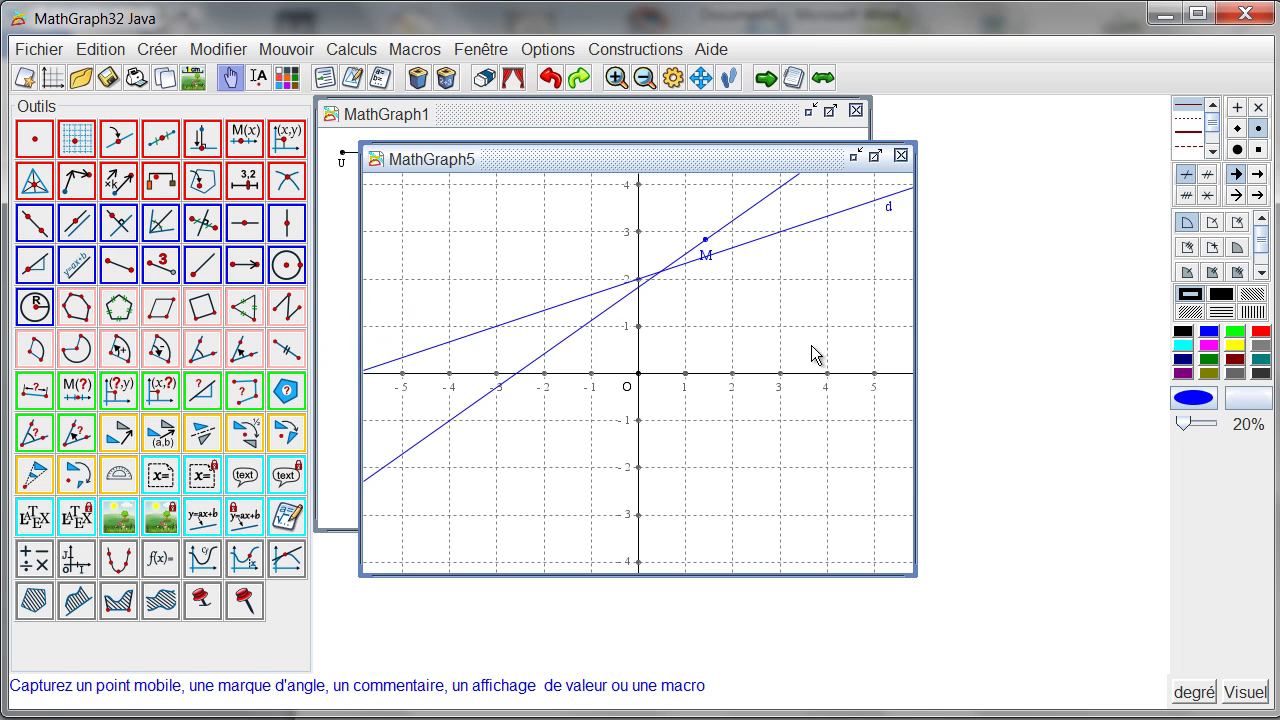
# Step: Change the equation of line d to x=3
pyautogui.press('F7')
pyautogui.click(787, 240)
pyautogui.moveTo(597, 294); pyautogui.dragTo(462, 290)
pyautogui.write('x=3')
pyautogui.press('Return')
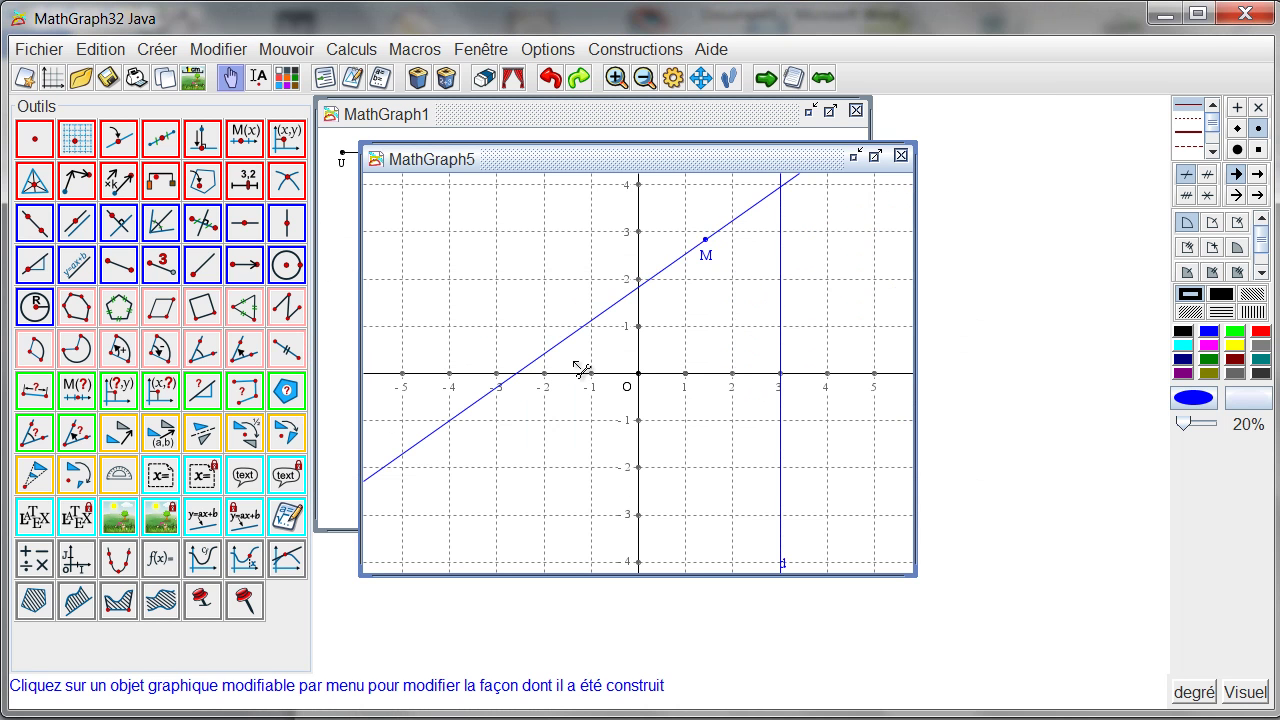
# Step: Set the equation of line d to 2*x+3*y=5
pyautogui.click(781, 323)
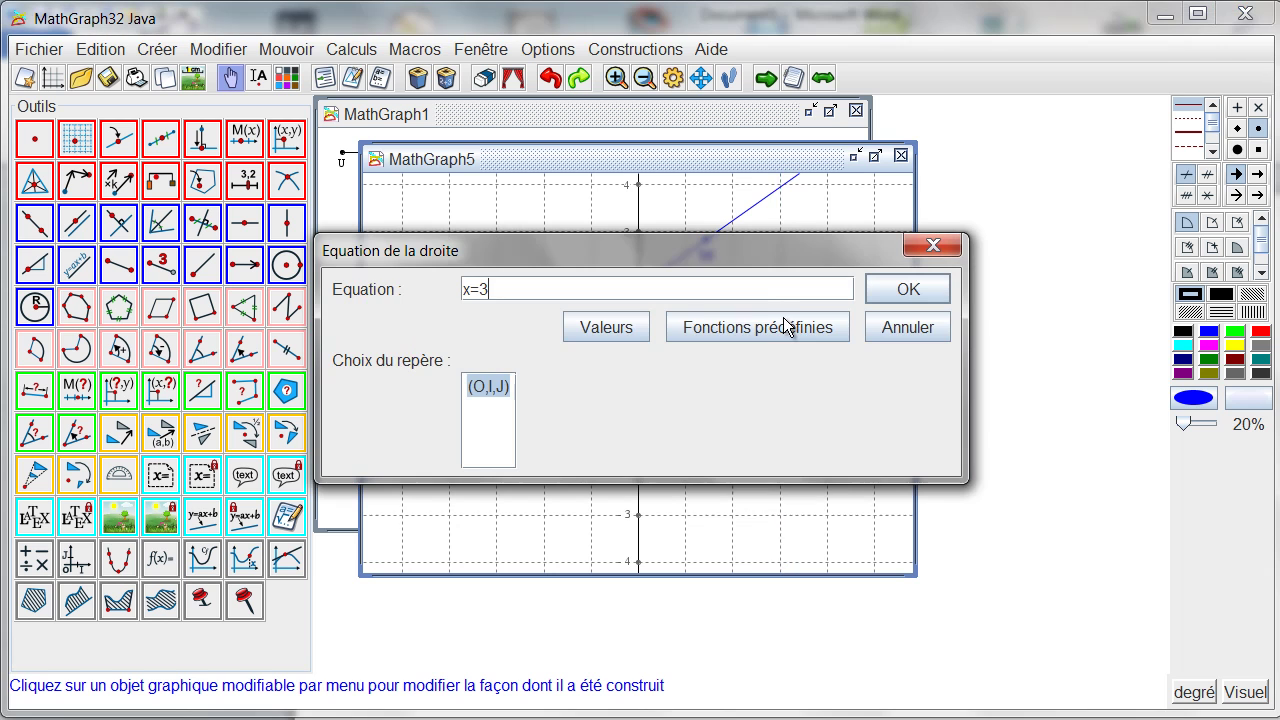
pyautogui.press('BackSpace')
pyautogui.press('BackSpace')
pyautogui.press('BackSpace')
pyautogui.write('2*x+3*y=5')
pyautogui.press('Return')
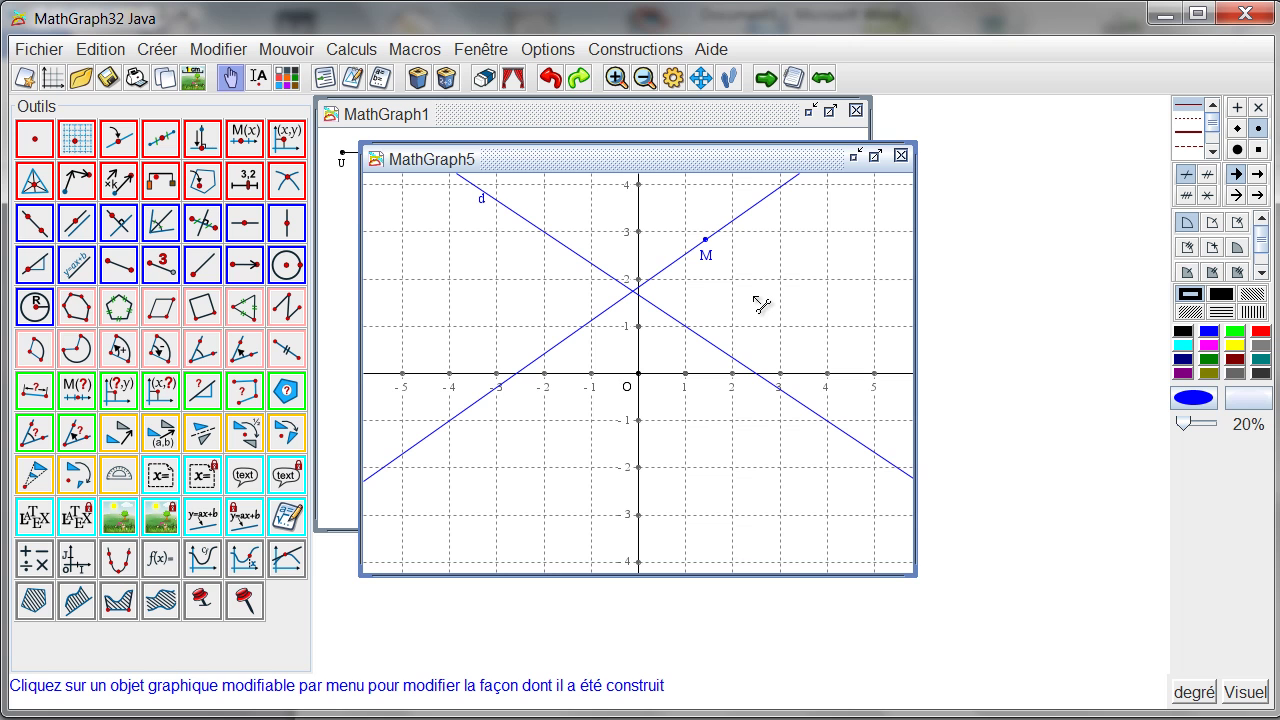
# Step: Pick black as the drawing colour and place integer-coordinate points A at (-3, 2) and B at (3, -2)
pyautogui.click(80, 143)
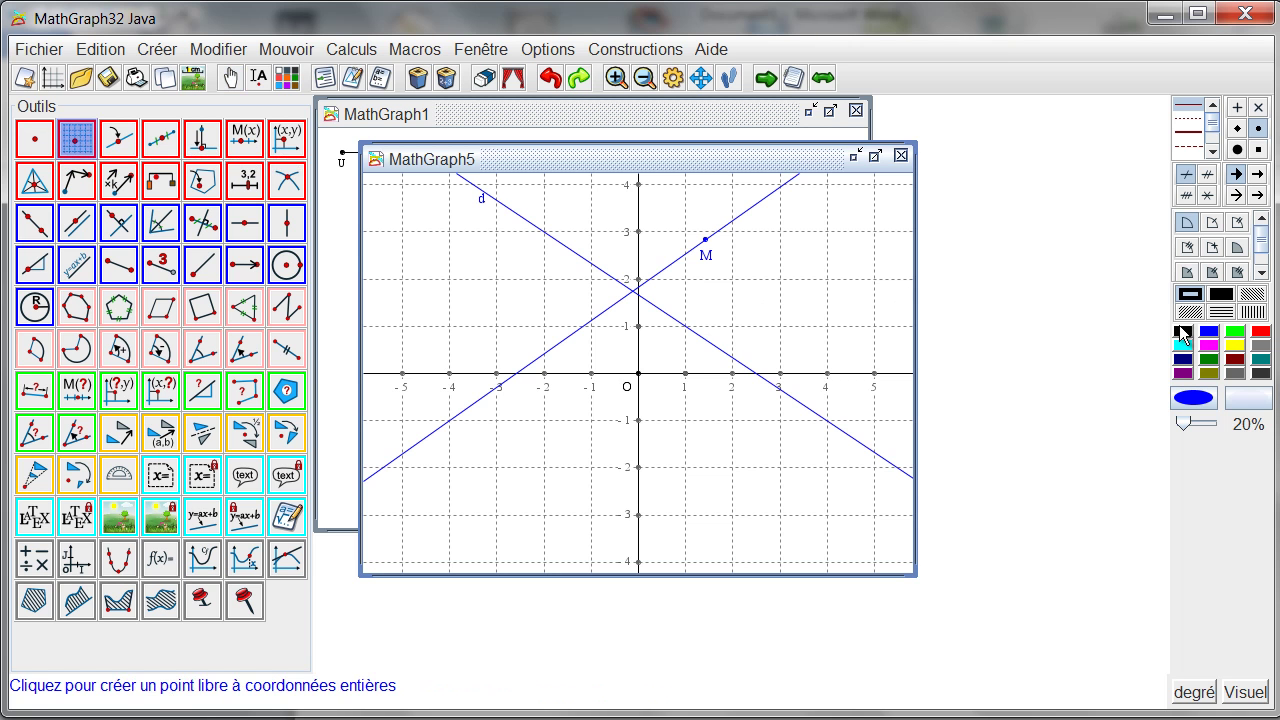
pyautogui.click(498, 278)
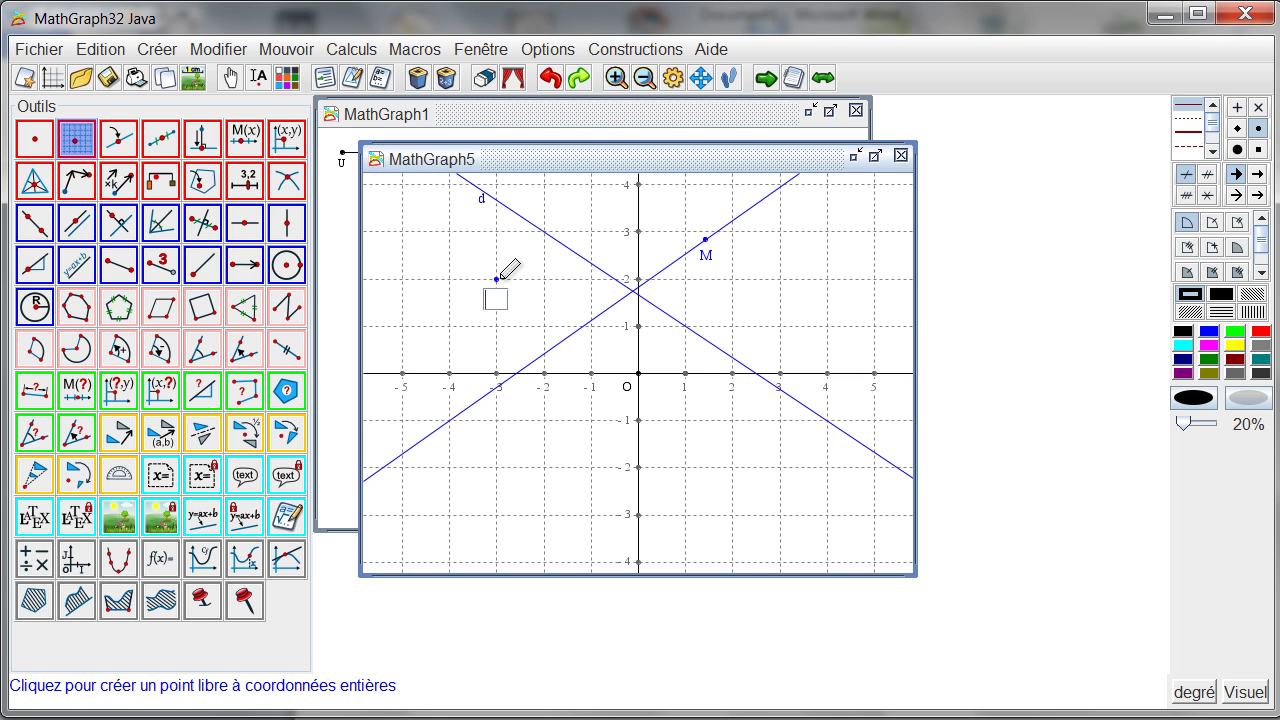
pyautogui.write('A')
pyautogui.press('Return')
pyautogui.click(780, 467)
pyautogui.write('B')
pyautogui.press('Return')
# Step: Move point A to (-3, -1) and draw the line through A and B, naming it D
pyautogui.click(229, 78)
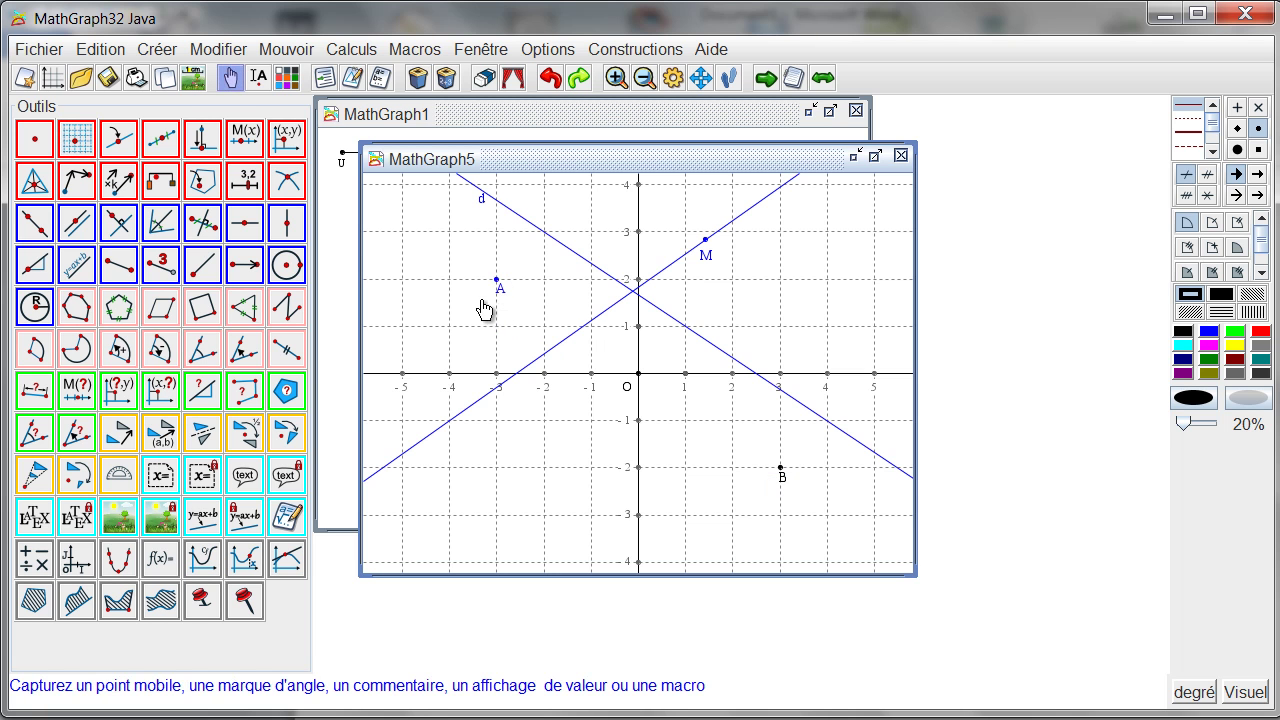
pyautogui.moveTo(498, 290); pyautogui.dragTo(506, 442)
pyautogui.click(35, 222)
pyautogui.click(501, 420)
pyautogui.click(782, 469)
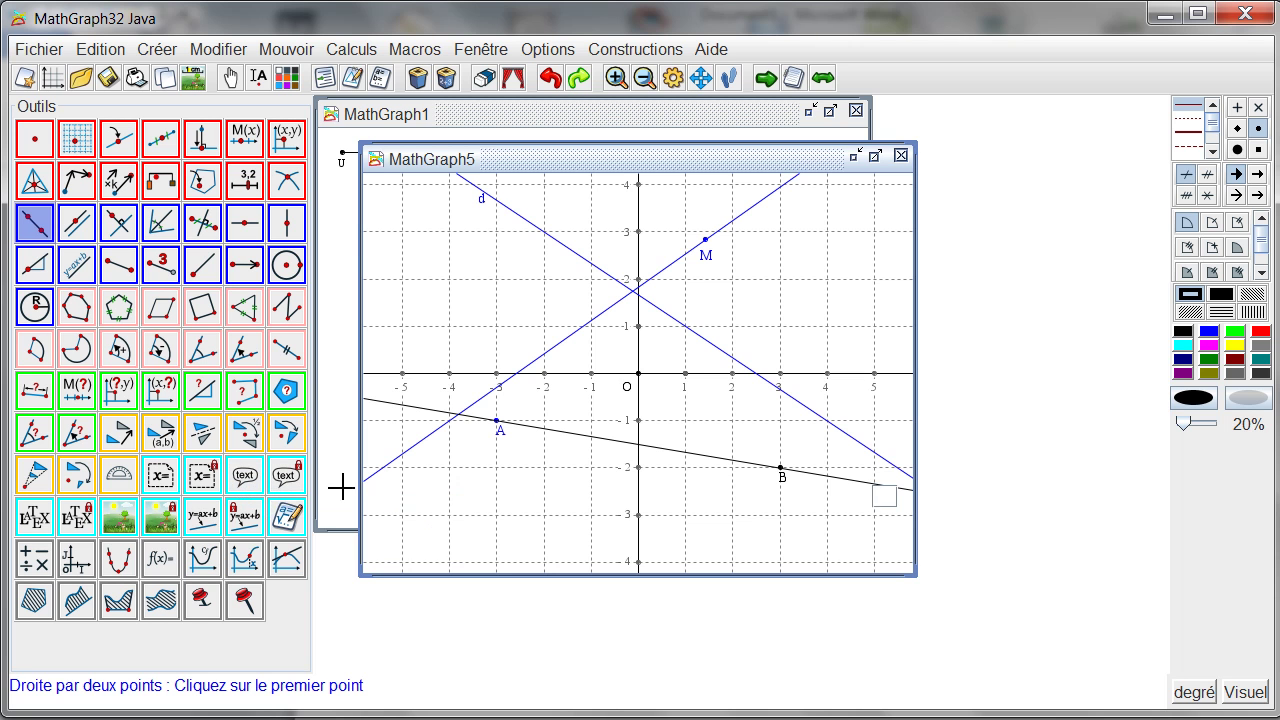
# Step: Display the equation of line AB with 2 decimals and a simple frame, placed in the figure's upper-left area
pyautogui.click(200, 518)
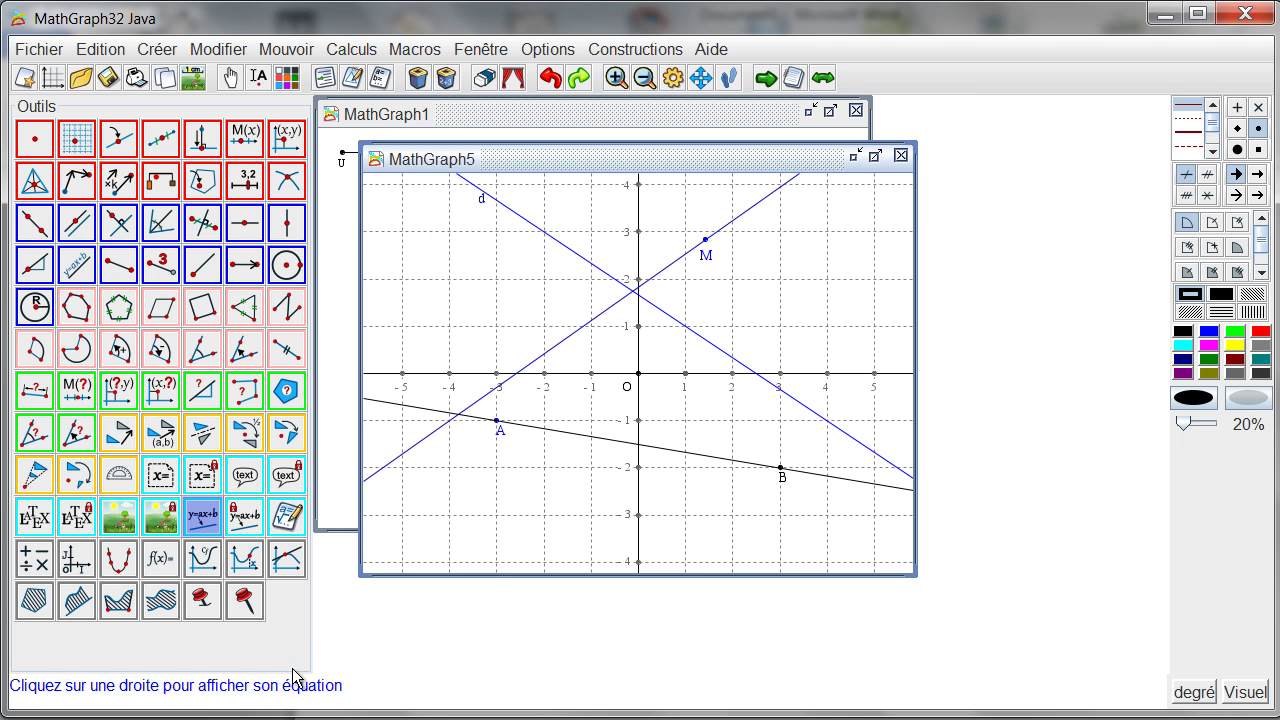
pyautogui.click(562, 431)
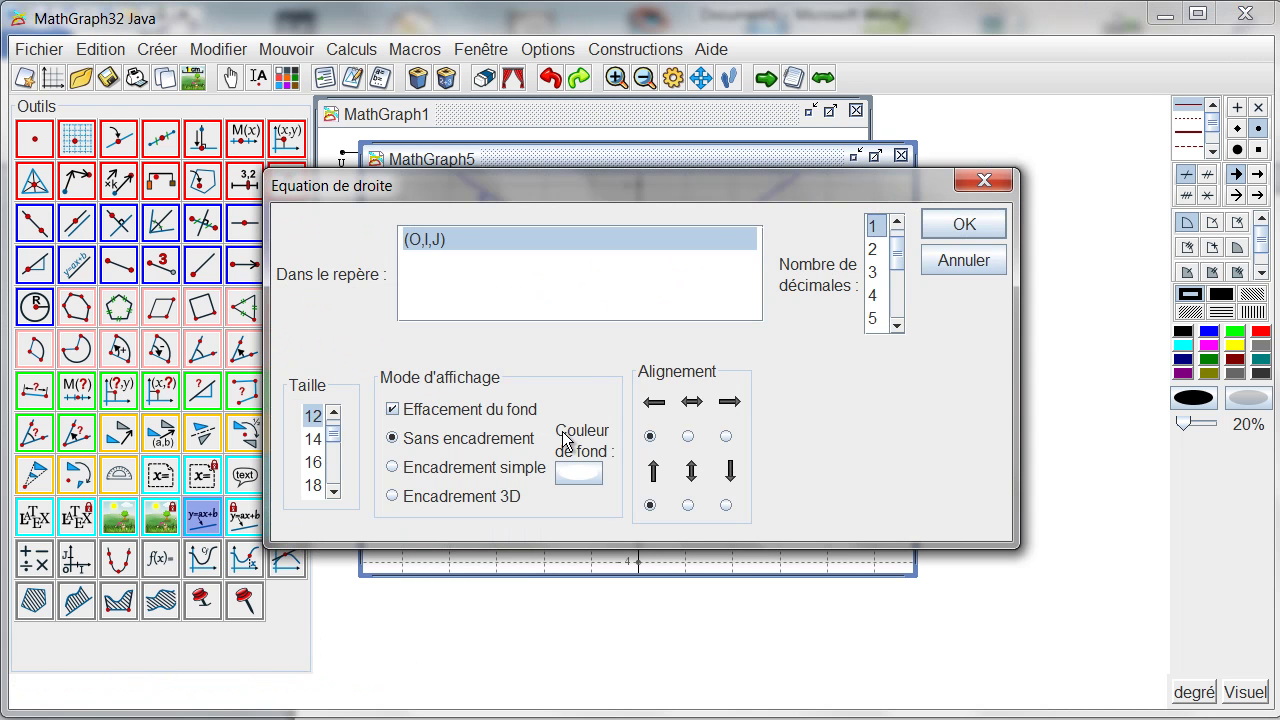
pyautogui.click(873, 250)
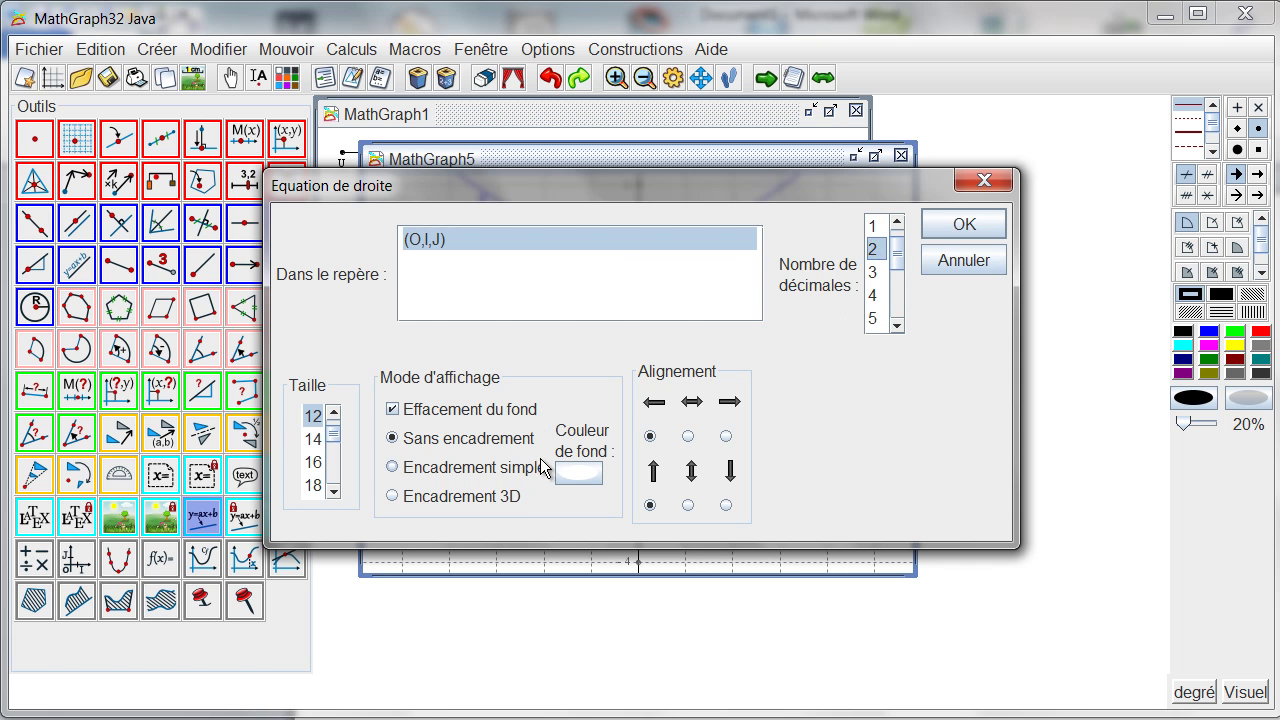
pyautogui.click(392, 467)
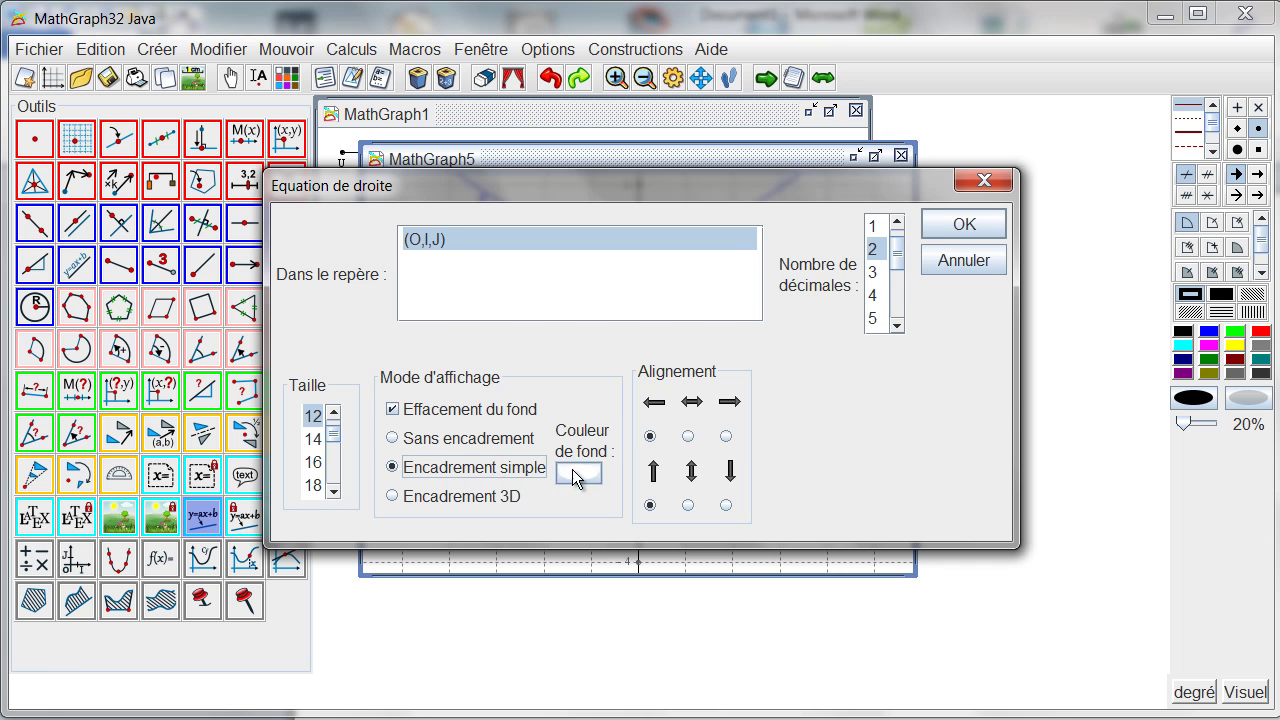
pyautogui.click(942, 226)
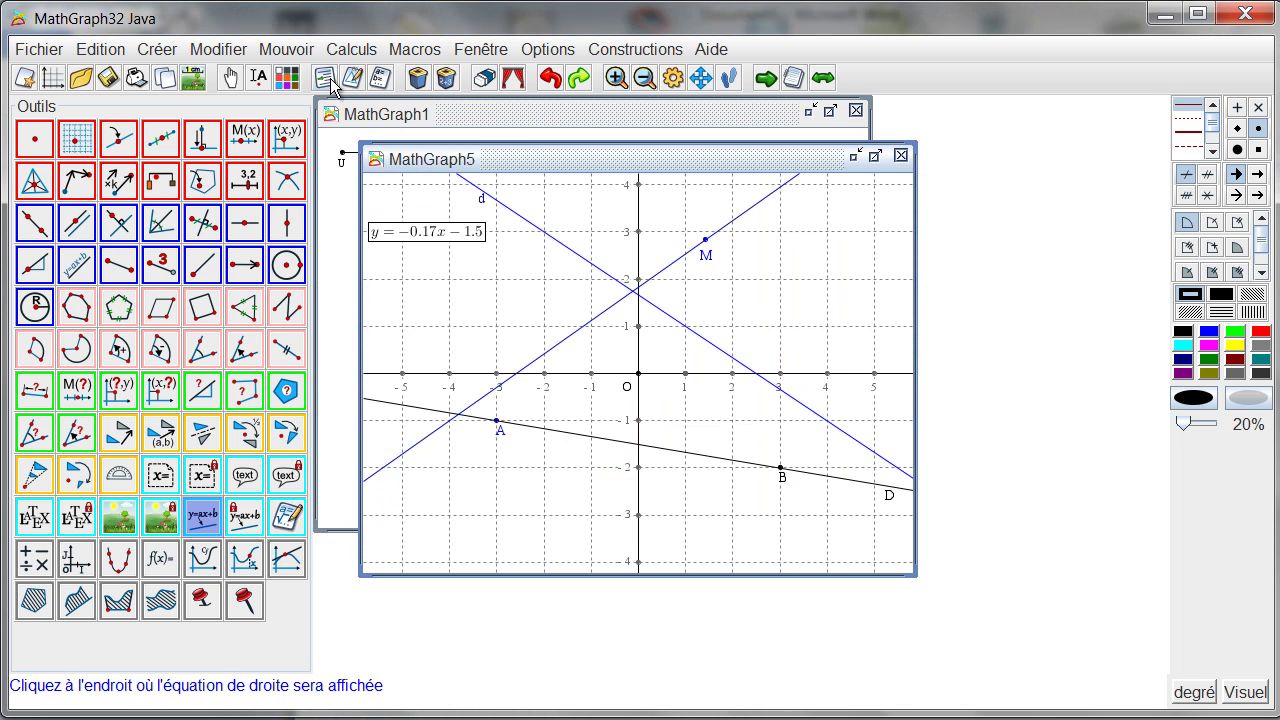
# Step: Move point A to (-2, -1) and point B to (1, -3) to vary the line's displayed equation
pyautogui.click(229, 77)
pyautogui.moveTo(497, 434); pyautogui.dragTo(546, 414)
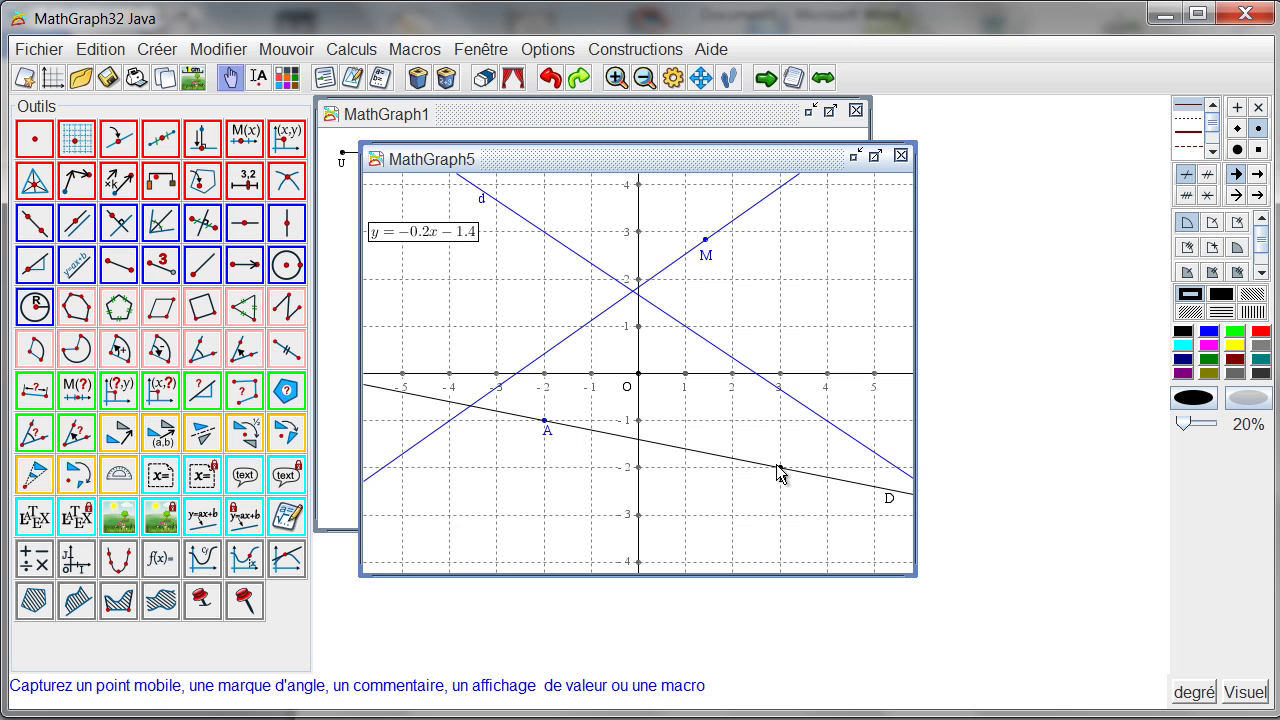
pyautogui.moveTo(783, 470); pyautogui.dragTo(688, 516)
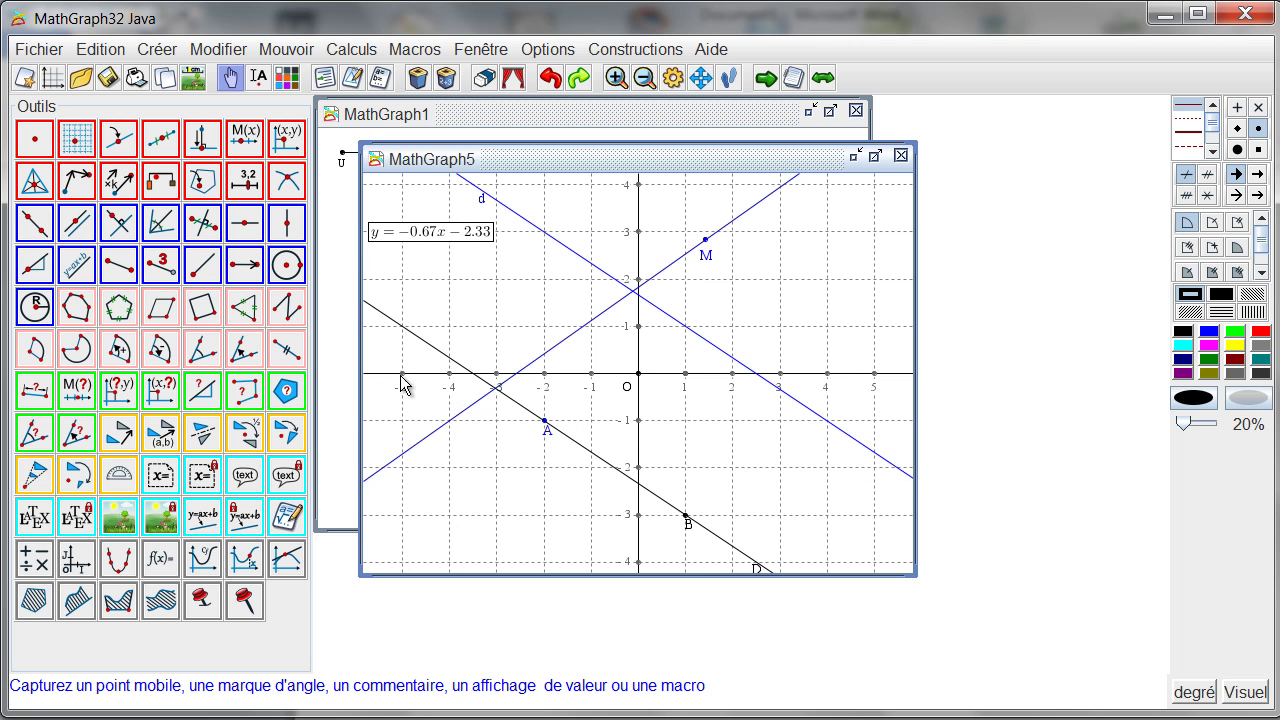
# Step: Create another new figure with a gridded orthonormal frame, keeping the default names and units
pyautogui.click(52, 78)
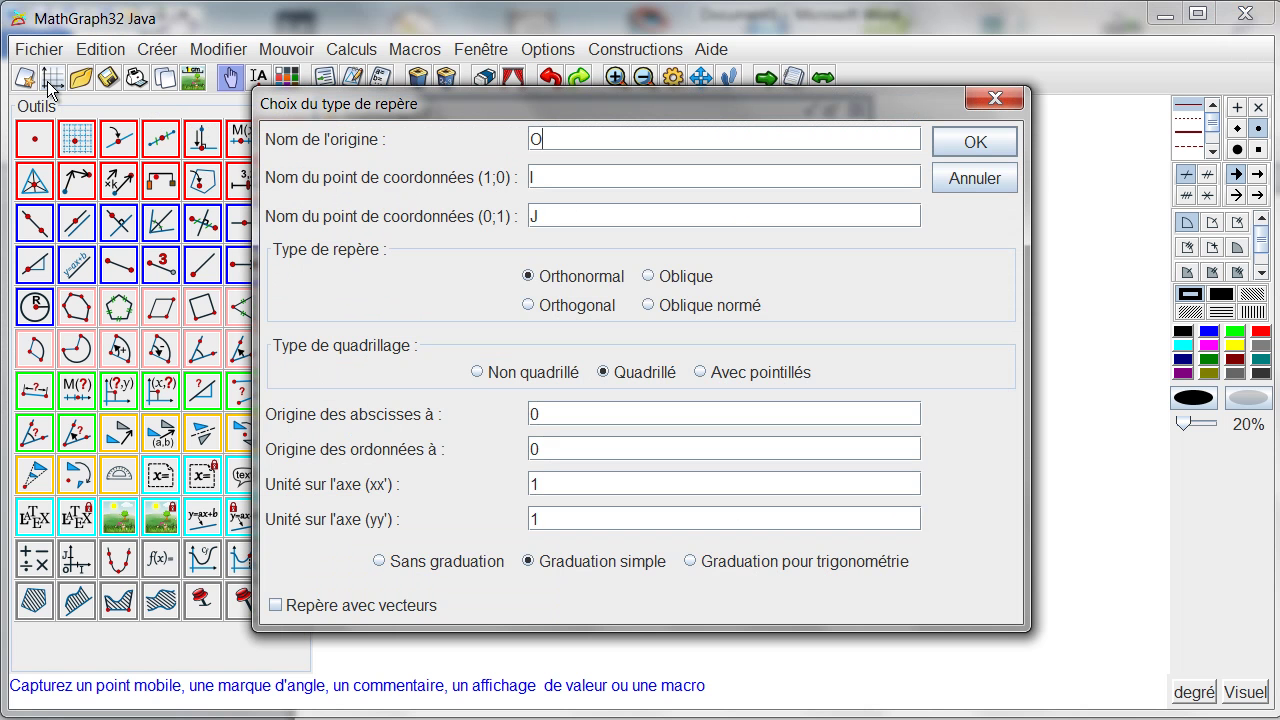
pyautogui.click(975, 142)
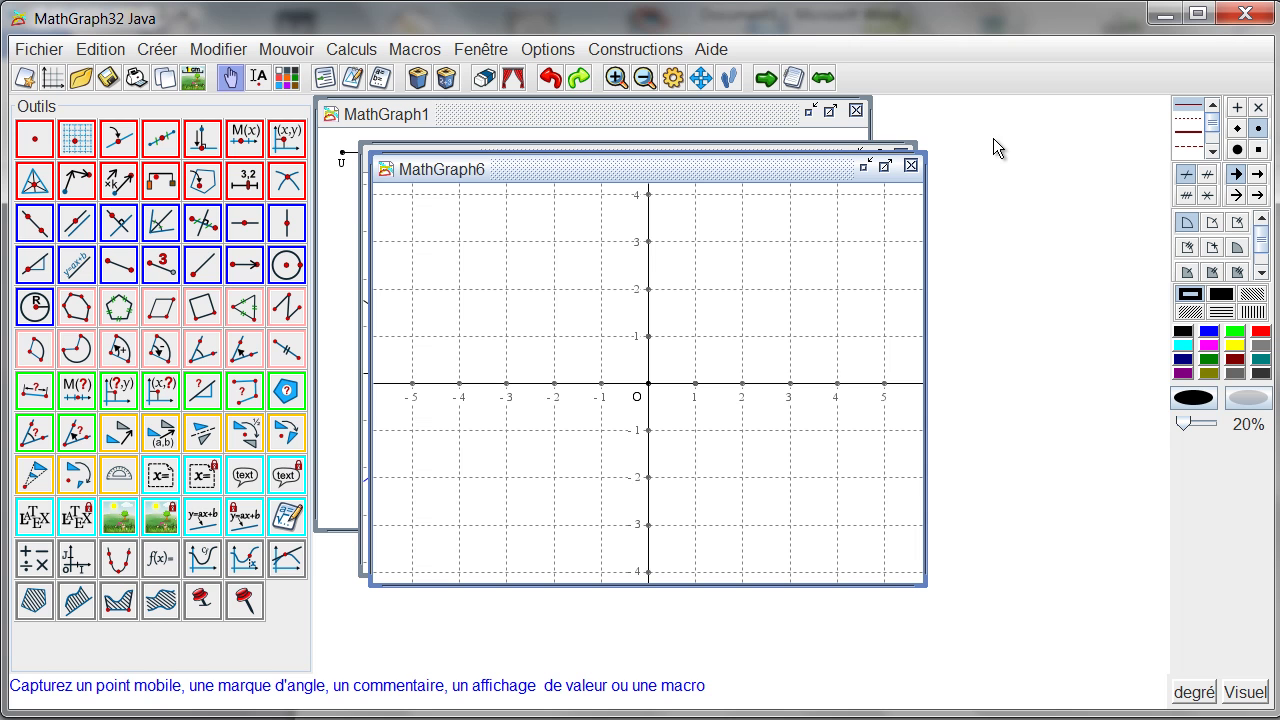
# Step: Link a point to the x-axis at about x = 3.8 and draw the circle centred at O through it
pyautogui.click(120, 152)
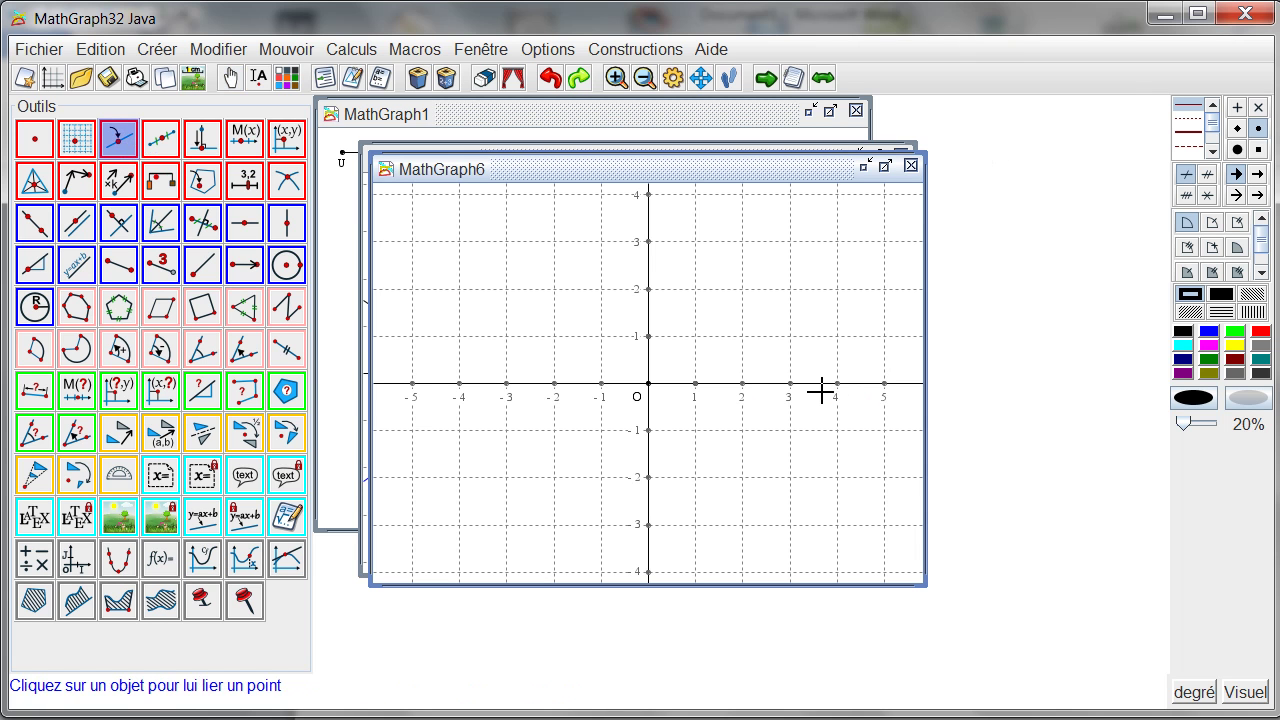
pyautogui.click(832, 384)
pyautogui.click(287, 265)
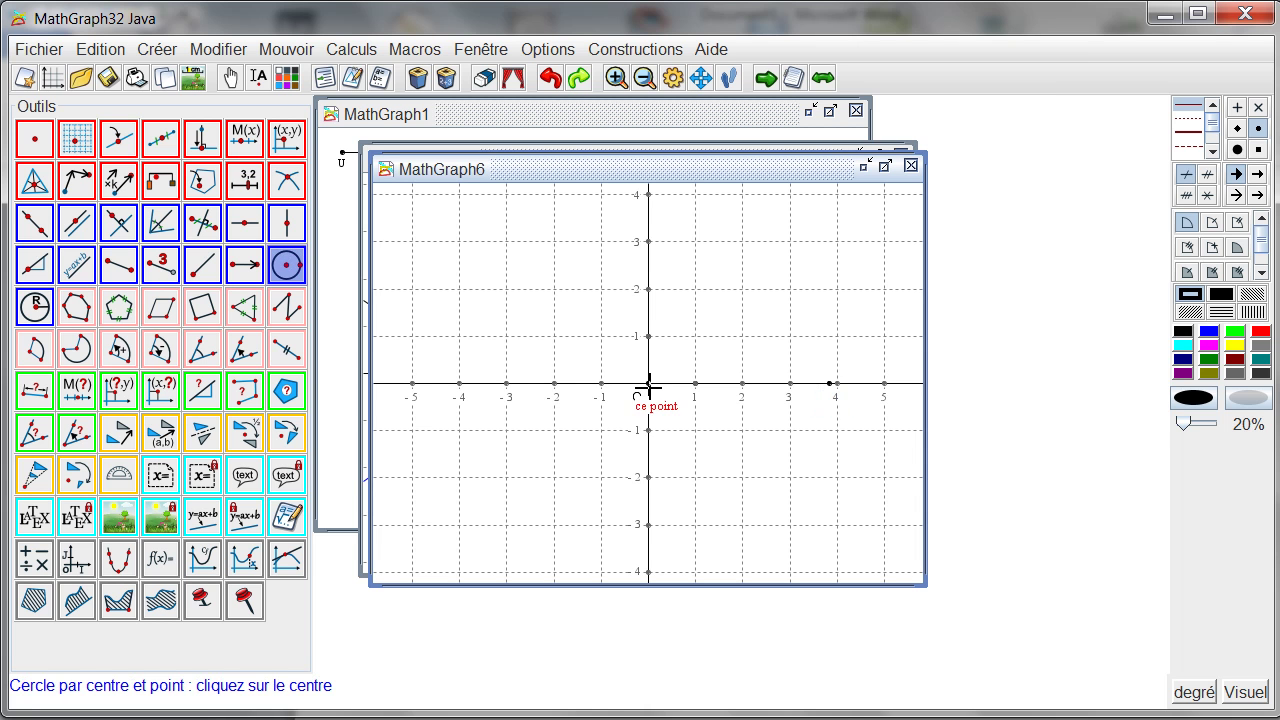
pyautogui.click(648, 384)
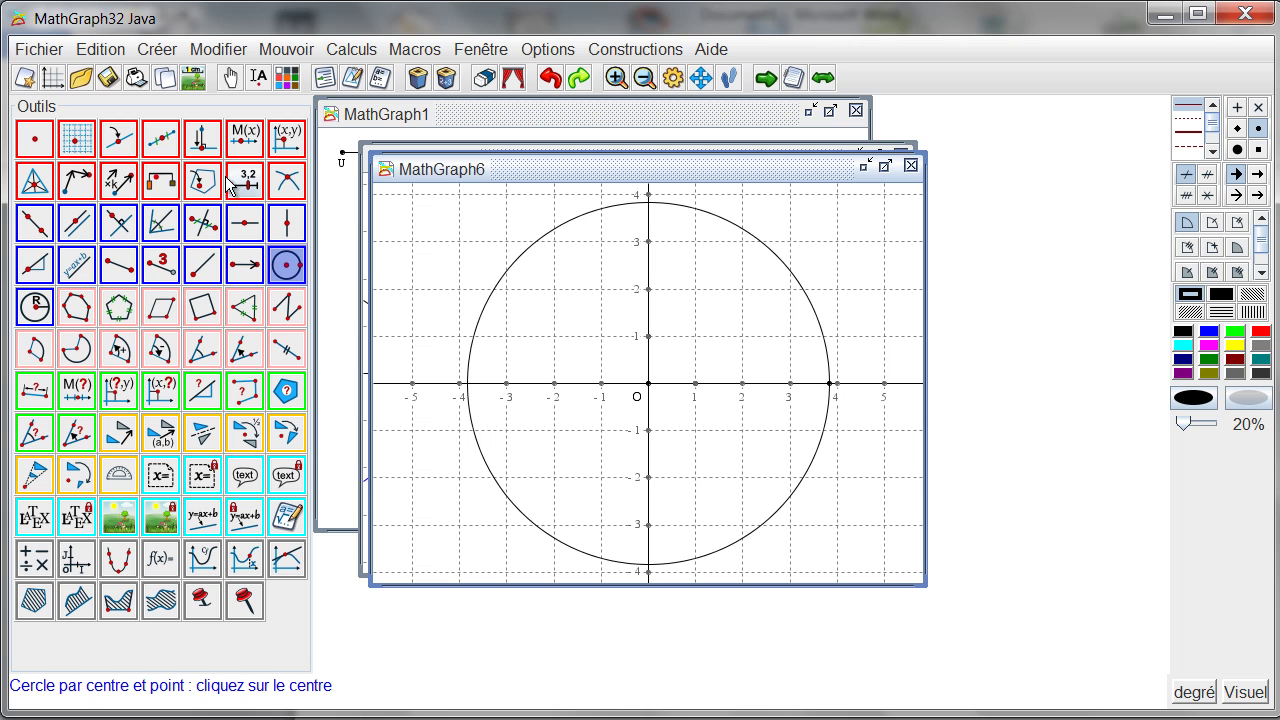
# Step: Link a point to the circle's upper-right arc, name it M and place its label just above the point
pyautogui.click(119, 138)
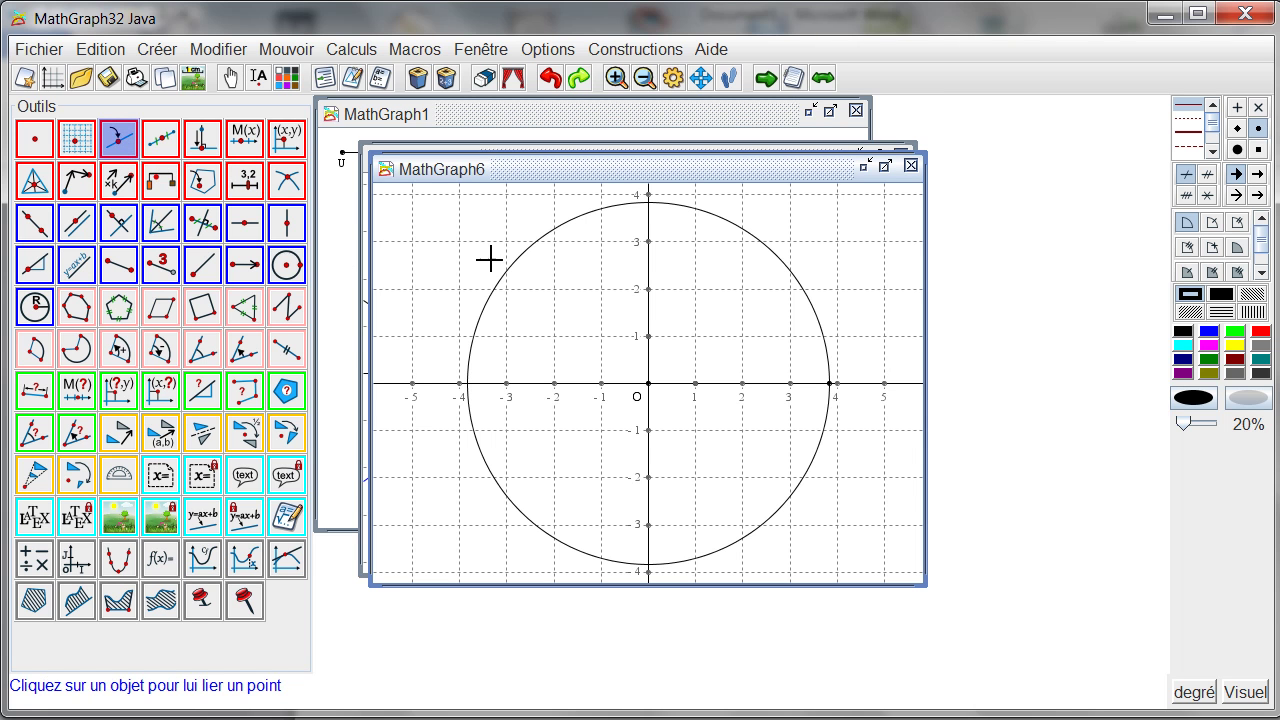
pyautogui.click(777, 257)
pyautogui.click(229, 78)
pyautogui.moveTo(783, 270); pyautogui.dragTo(786, 246)
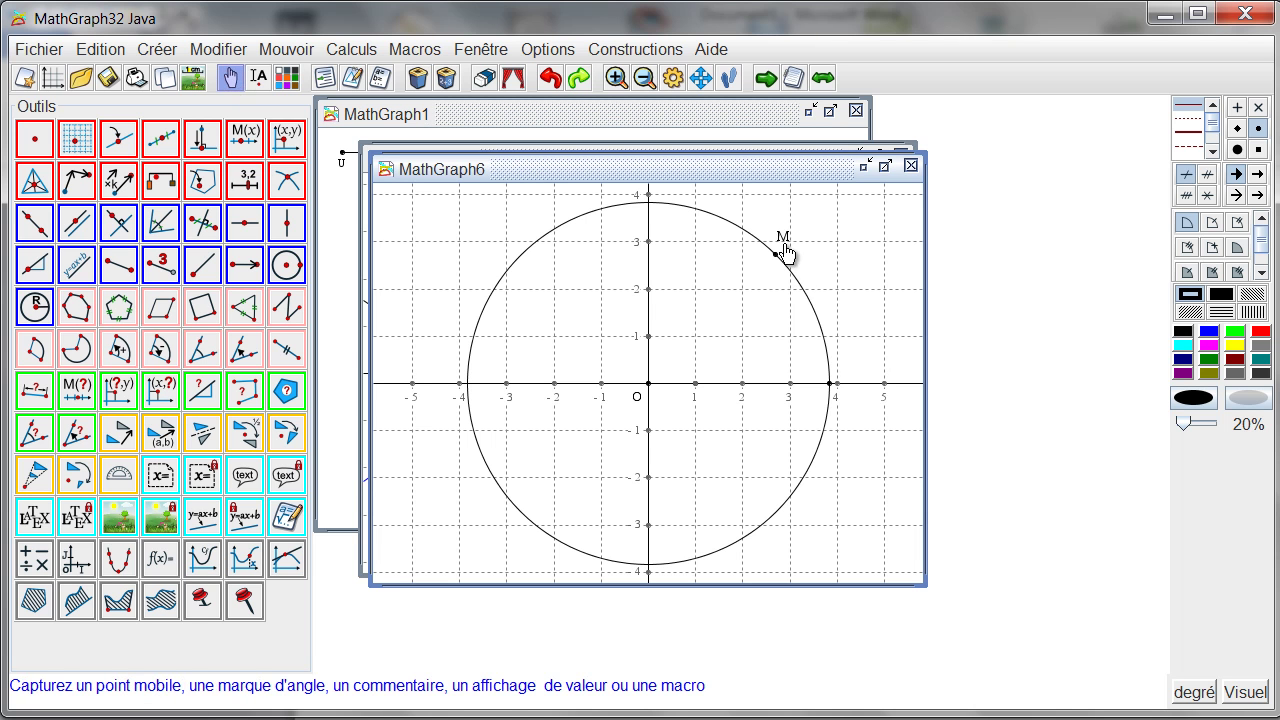
# Step: Project M orthogonally onto the x-axis as P and onto the y-axis as Q, placing Q's label beside the axis
pyautogui.click(198, 144)
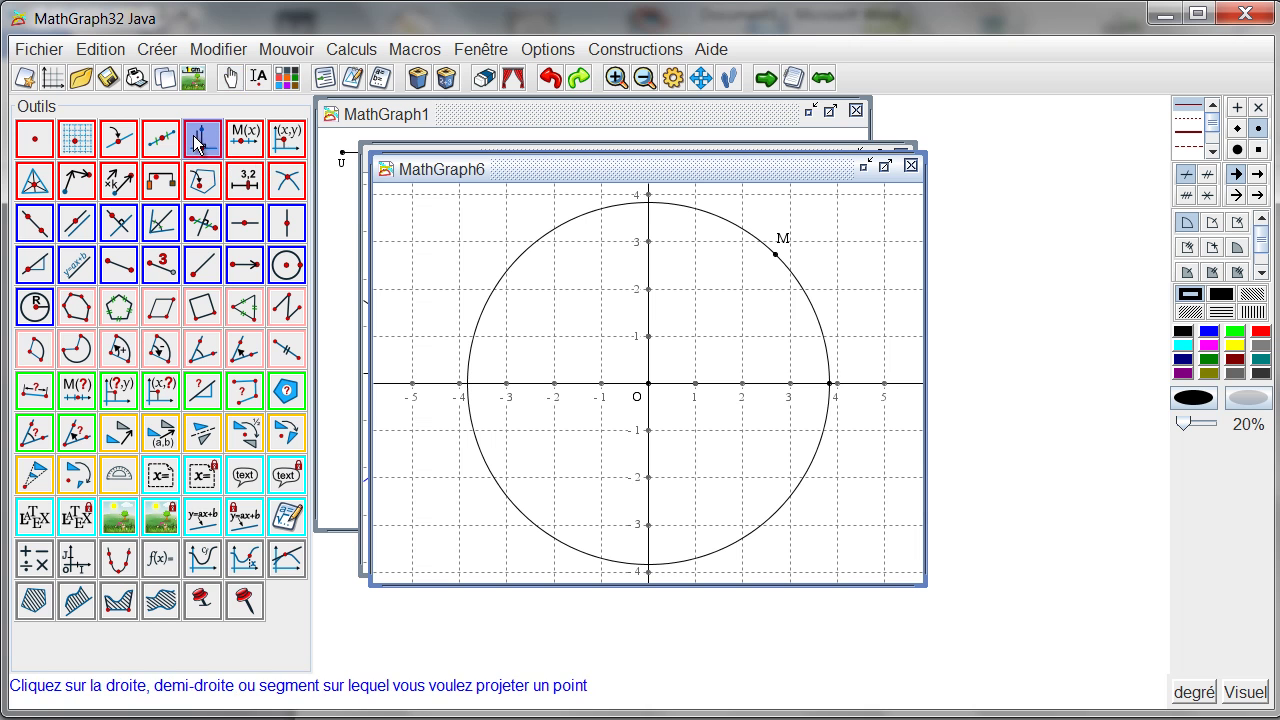
pyautogui.click(775, 383)
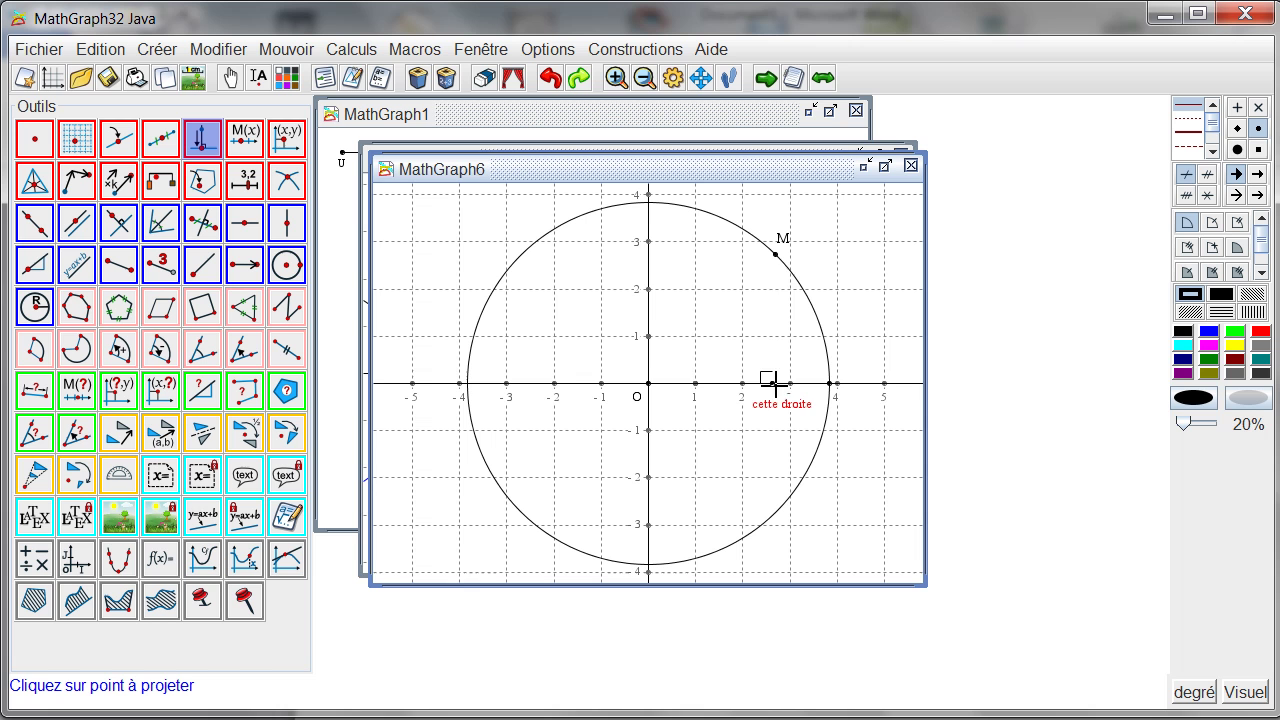
pyautogui.click(781, 257)
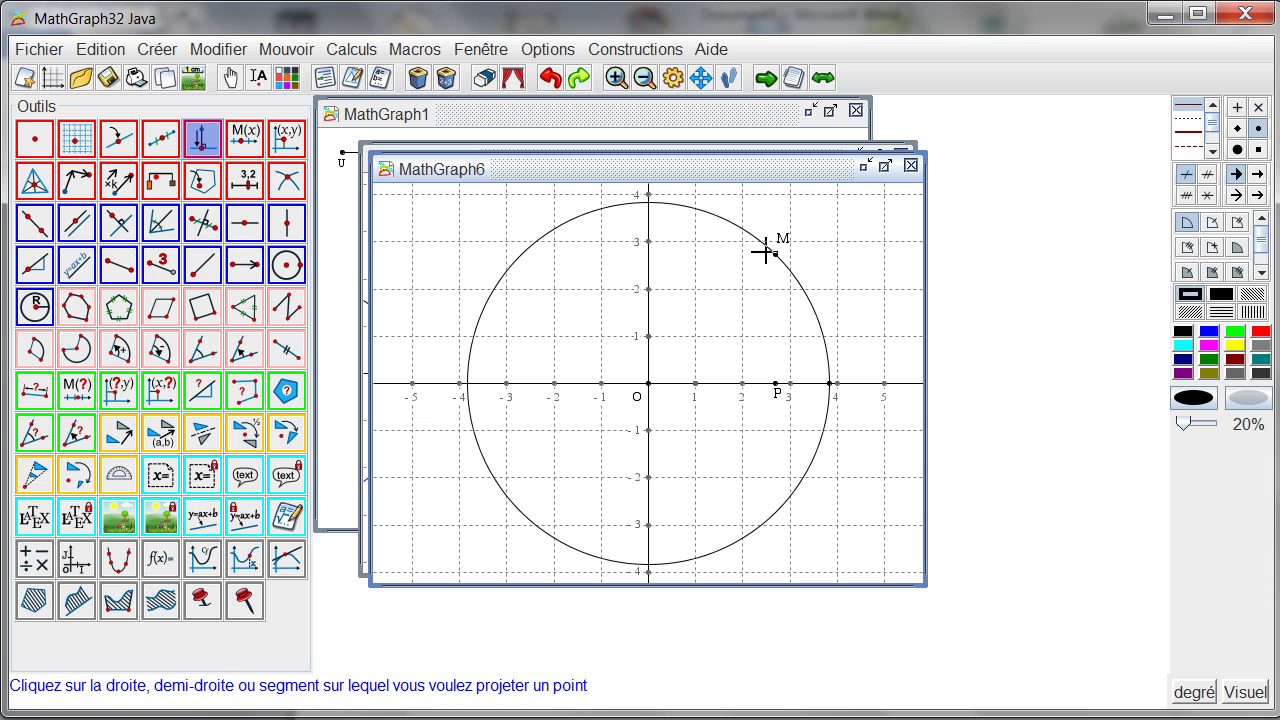
pyautogui.click(650, 265)
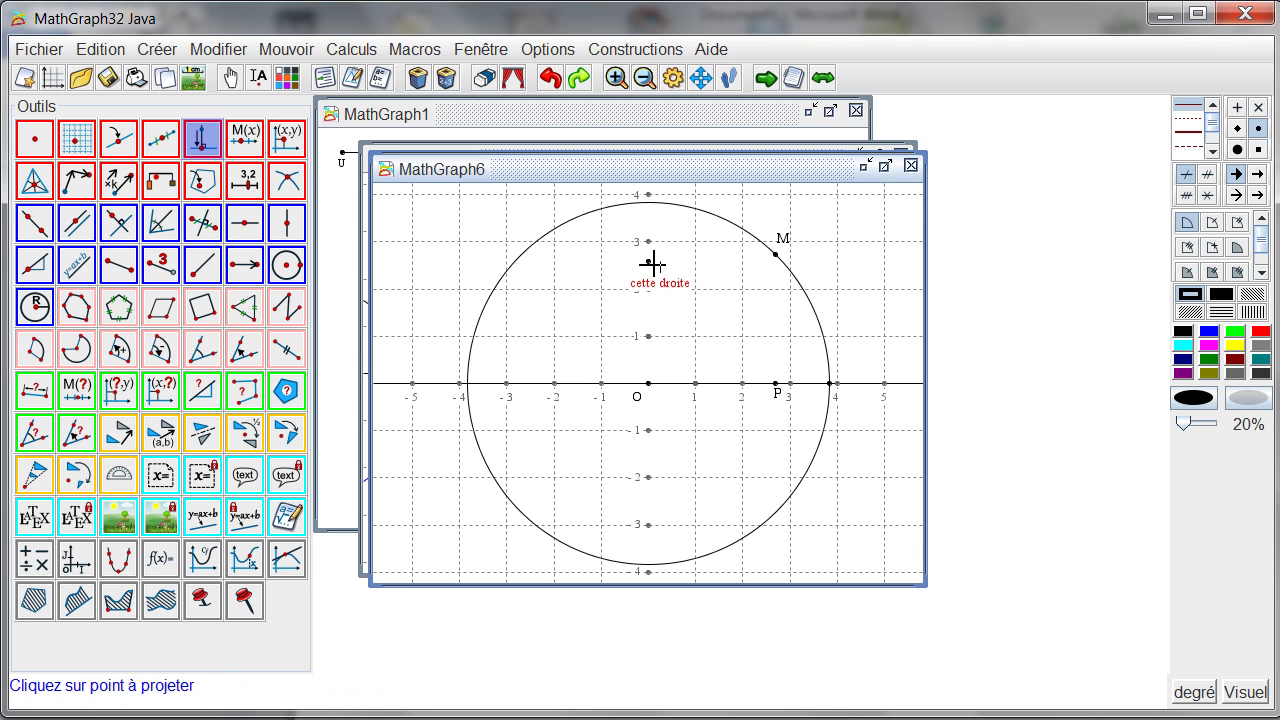
pyautogui.click(777, 257)
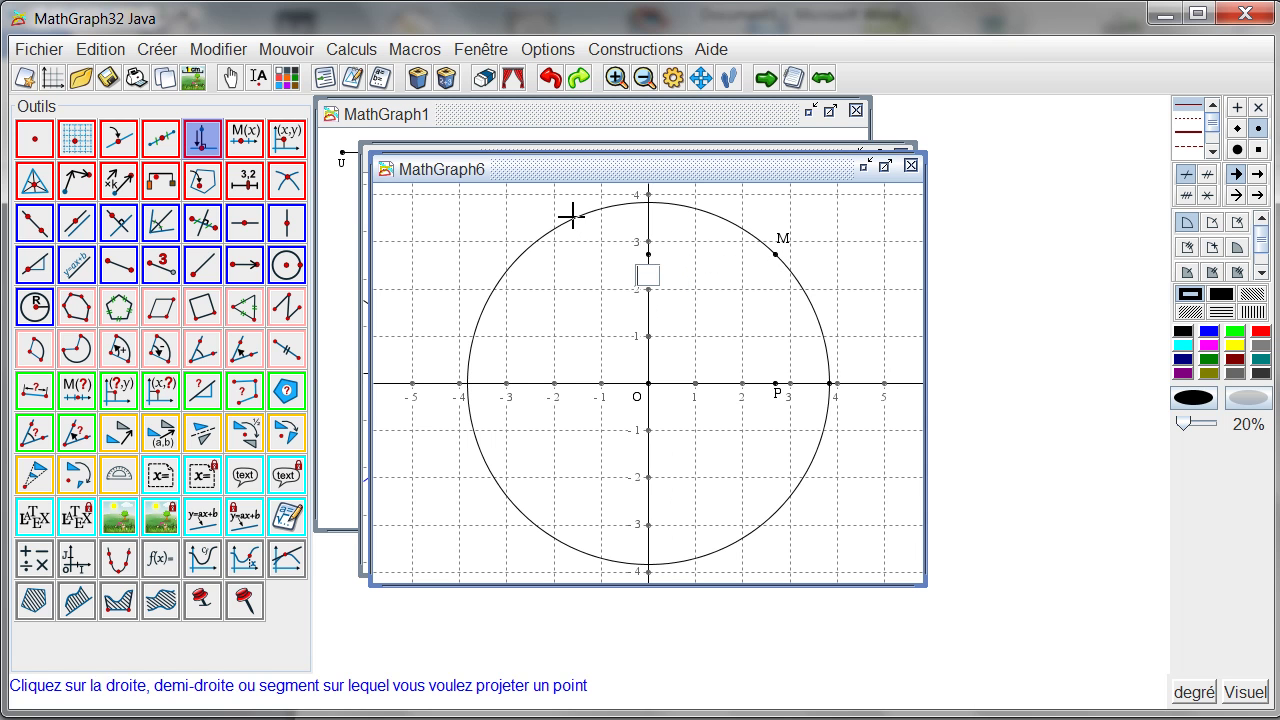
pyautogui.click(230, 77)
pyautogui.moveTo(652, 266); pyautogui.dragTo(636, 263)
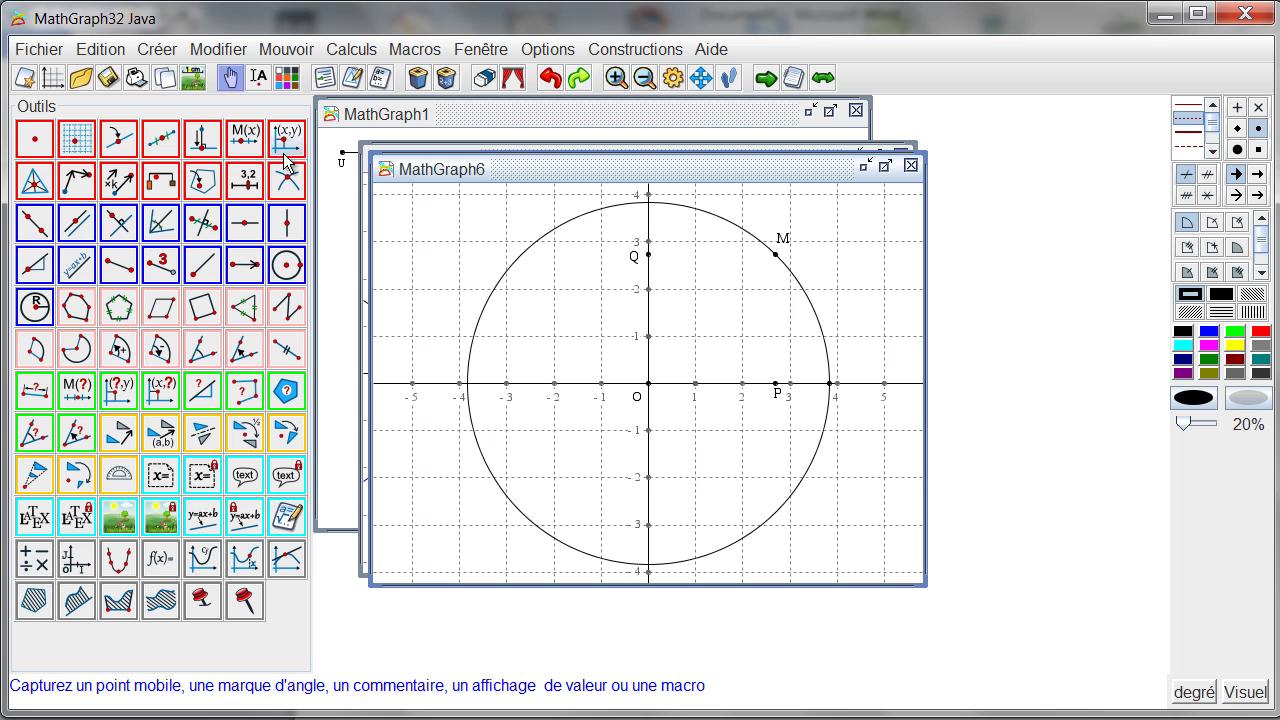
# Step: Draw dashed segments from M to P and from M to Q
pyautogui.click(118, 266)
pyautogui.click(776, 255)
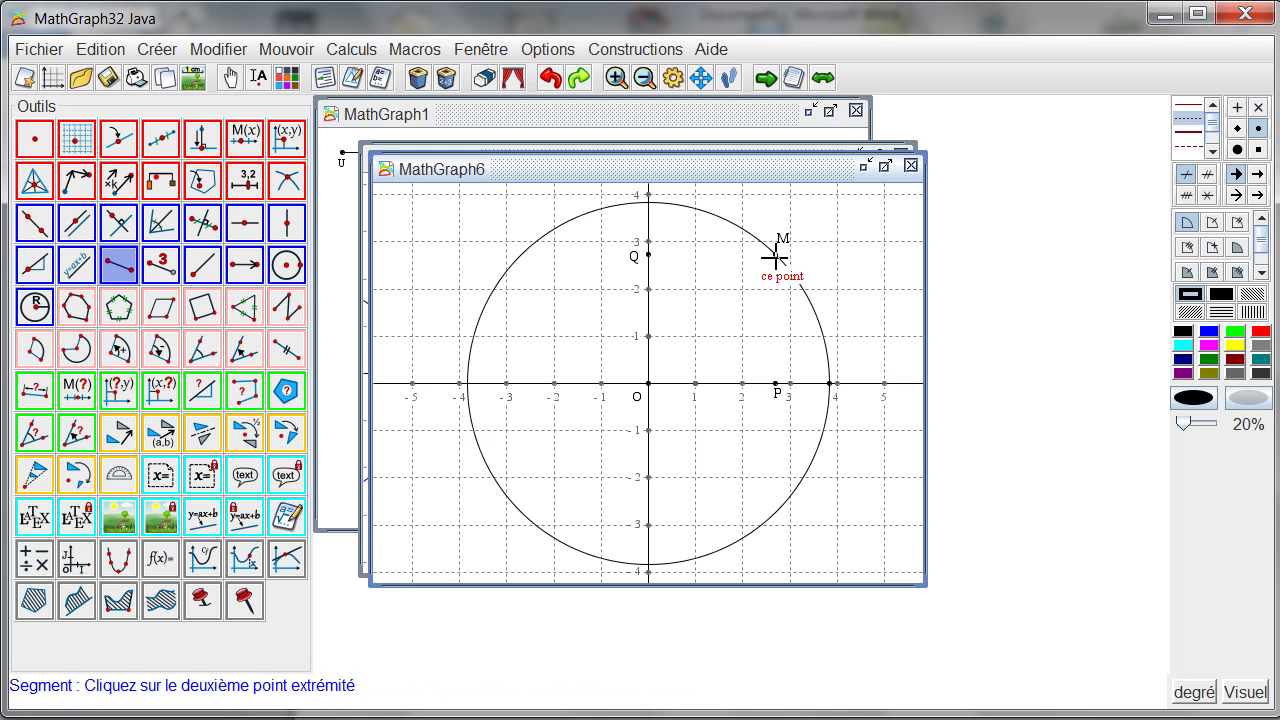
pyautogui.click(776, 383)
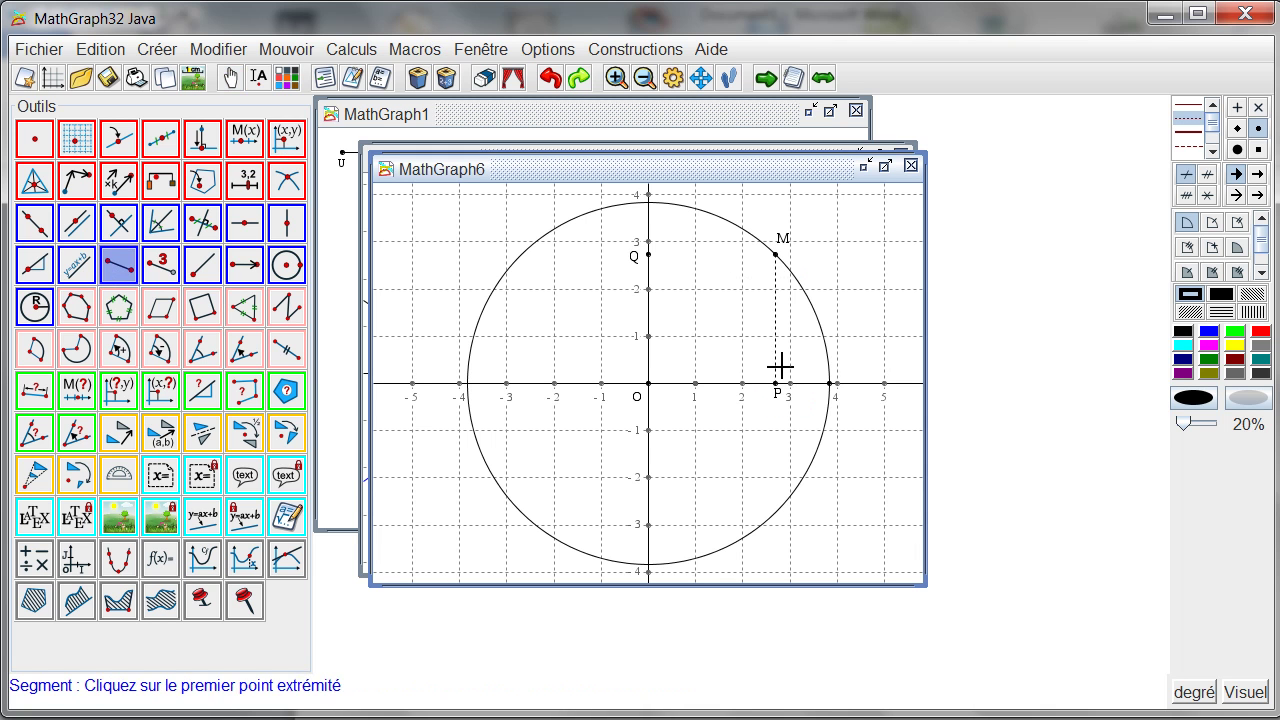
pyautogui.click(776, 255)
pyautogui.click(649, 255)
# Step: Draw segment PQ with a solid line style
pyautogui.click(1188, 104)
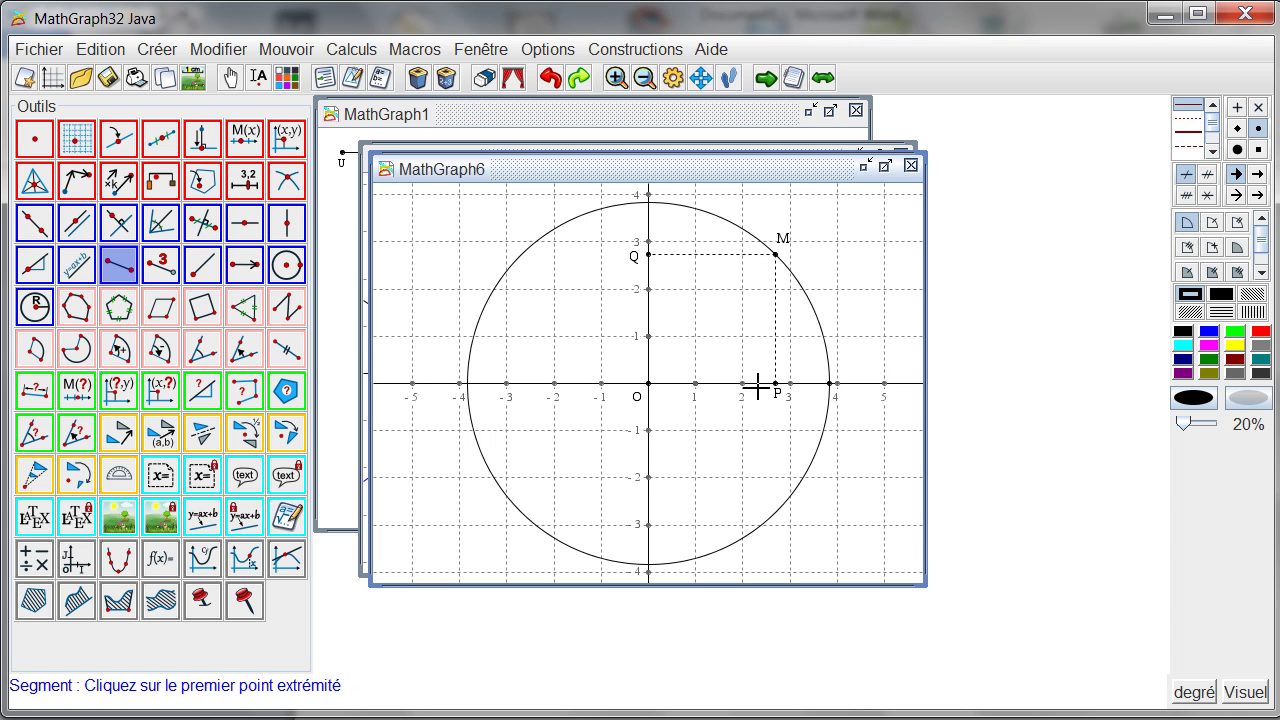
pyautogui.click(776, 383)
pyautogui.click(650, 257)
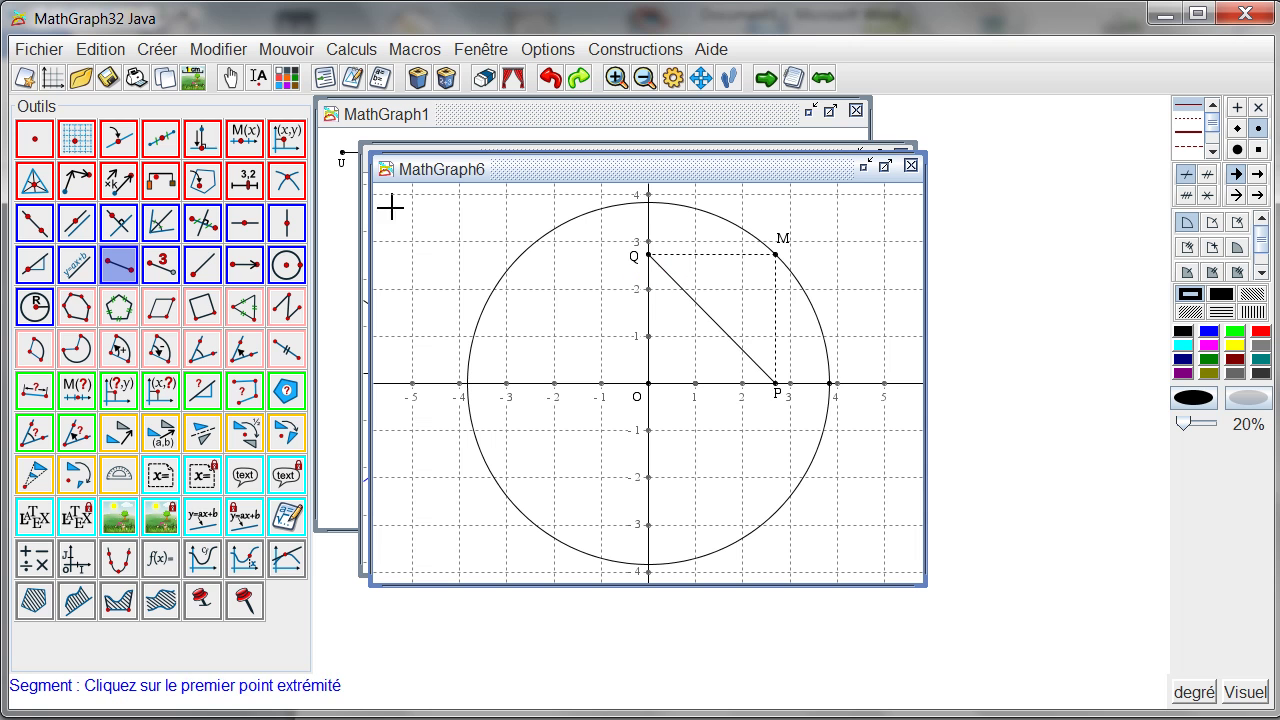
# Step: Project M orthogonally onto segment PQ, name the projection N and place its label below the segment
pyautogui.click(200, 142)
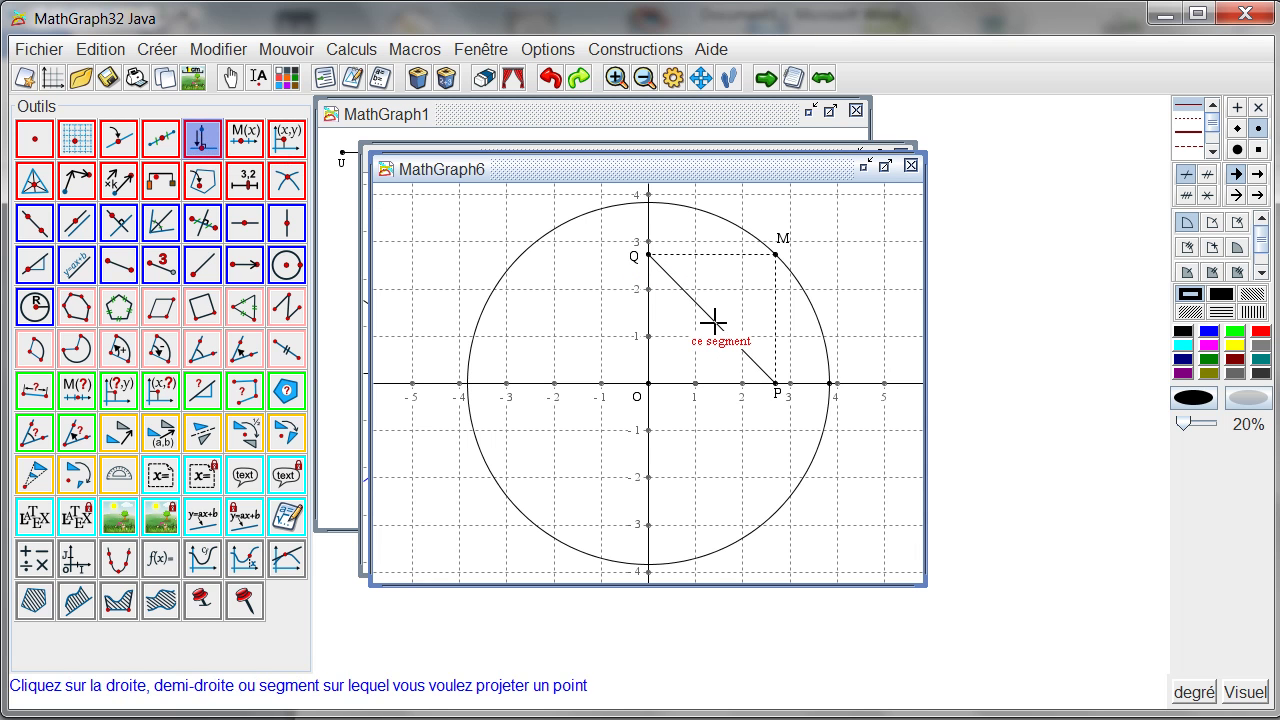
pyautogui.click(713, 321)
pyautogui.click(777, 255)
pyautogui.press('Escape')
pyautogui.moveTo(716, 337); pyautogui.dragTo(695, 341)
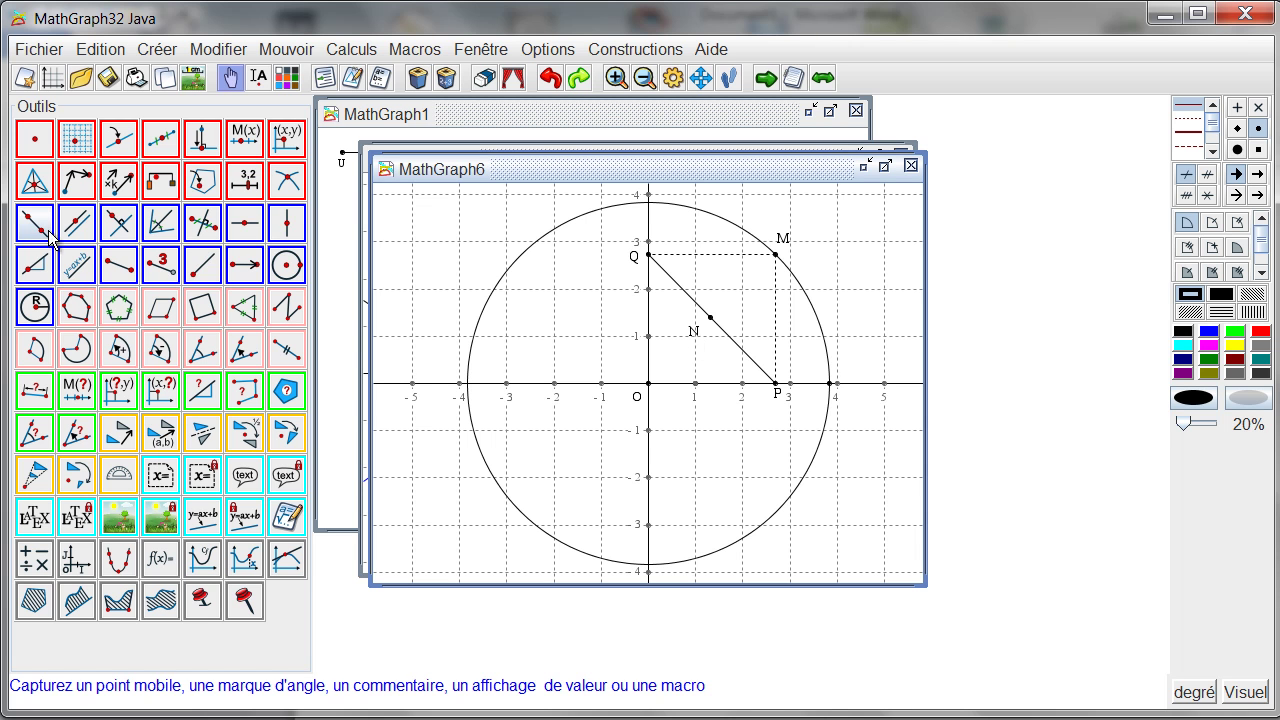
# Step: Draw a solid black segment from M to N and recolour point N blue
pyautogui.click(119, 265)
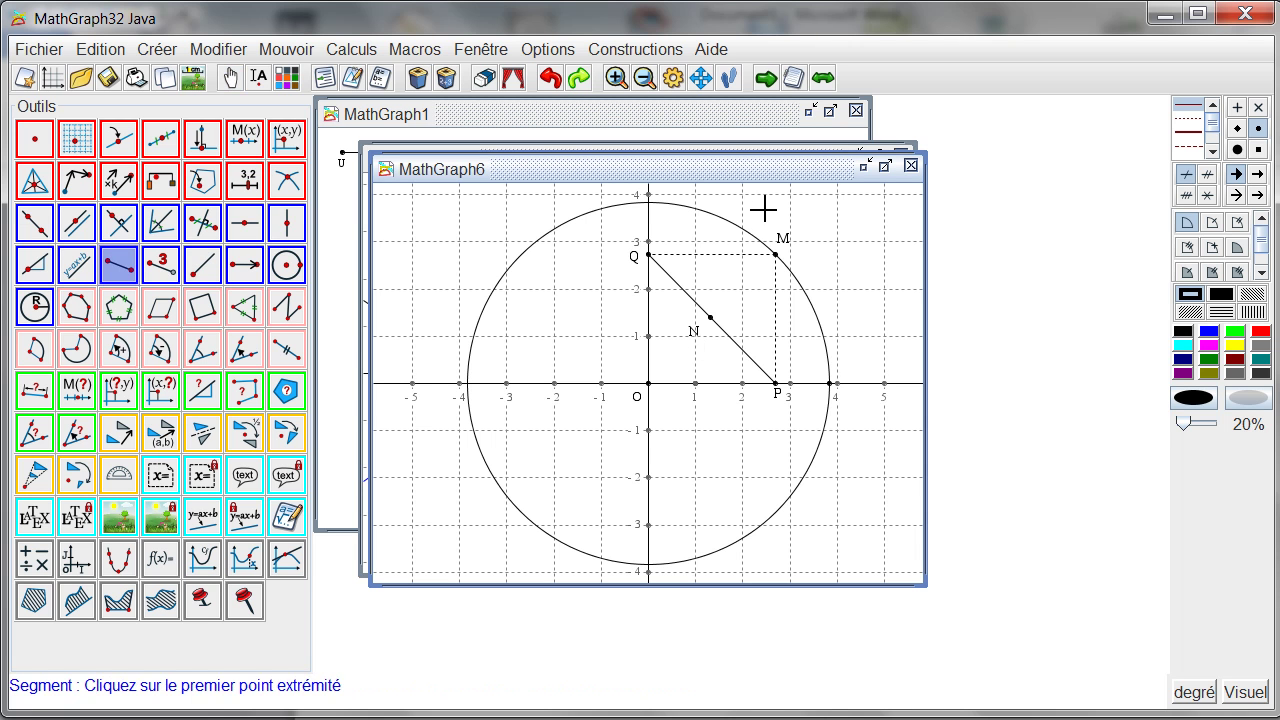
pyautogui.click(777, 257)
pyautogui.click(712, 318)
pyautogui.click(1212, 336)
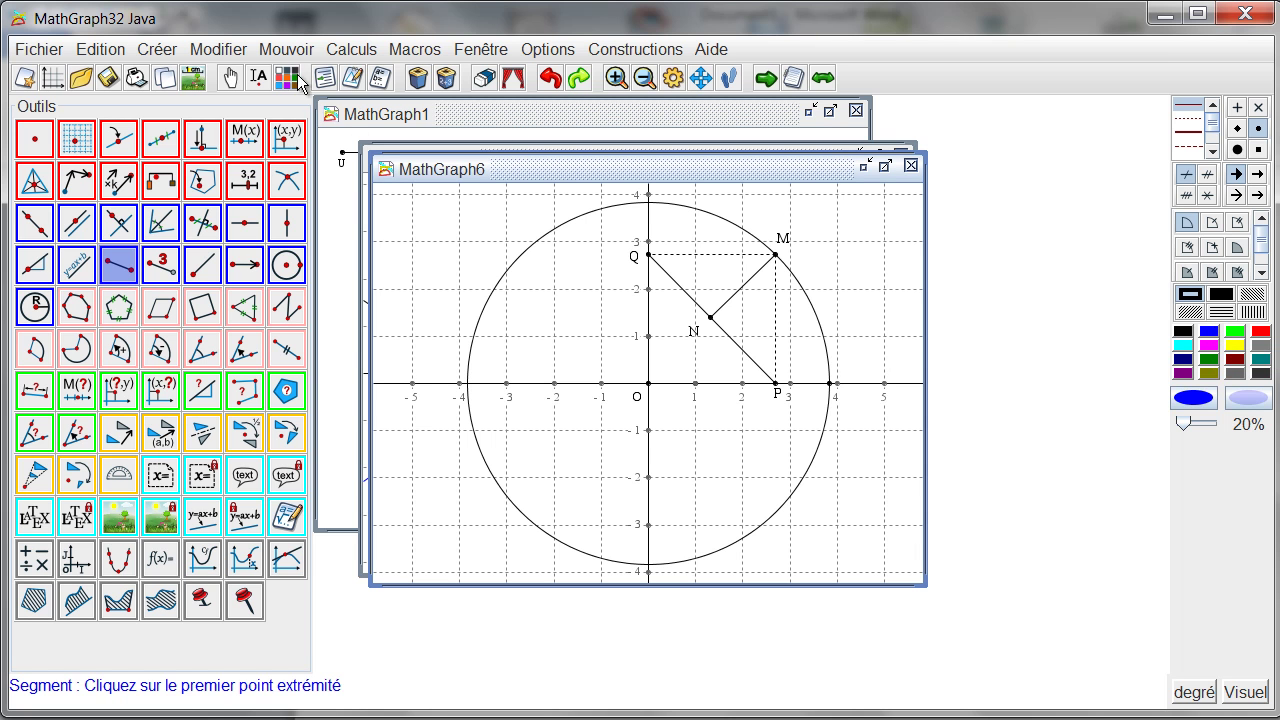
pyautogui.click(712, 318)
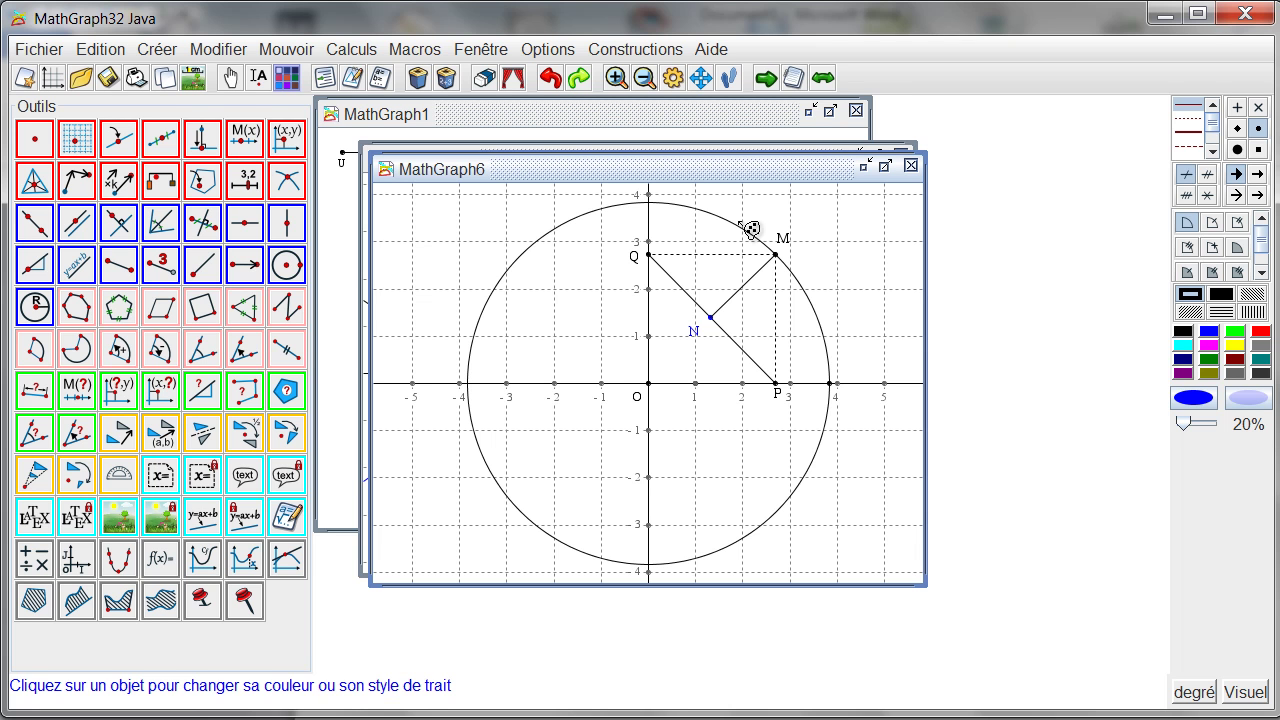
# Step: Mark N for tracing and move M around the circle with trace mode on, finishing with trace mode off
pyautogui.click(224, 52)
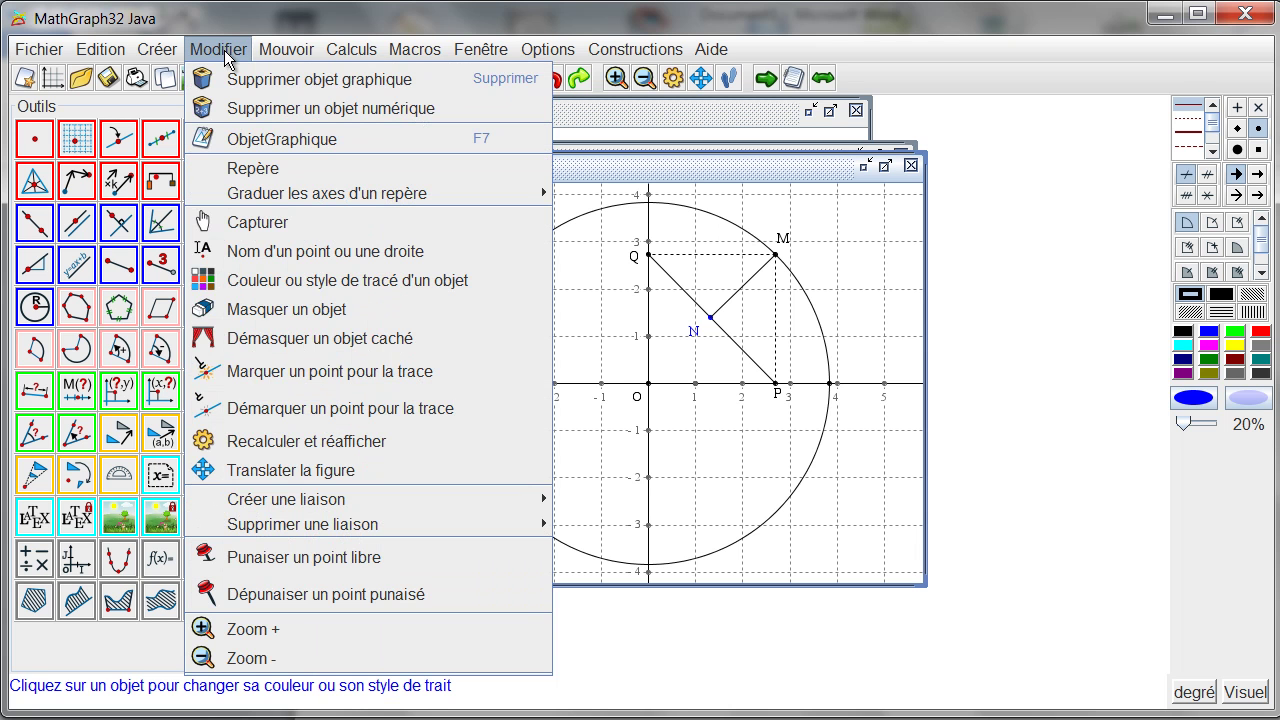
pyautogui.click(316, 368)
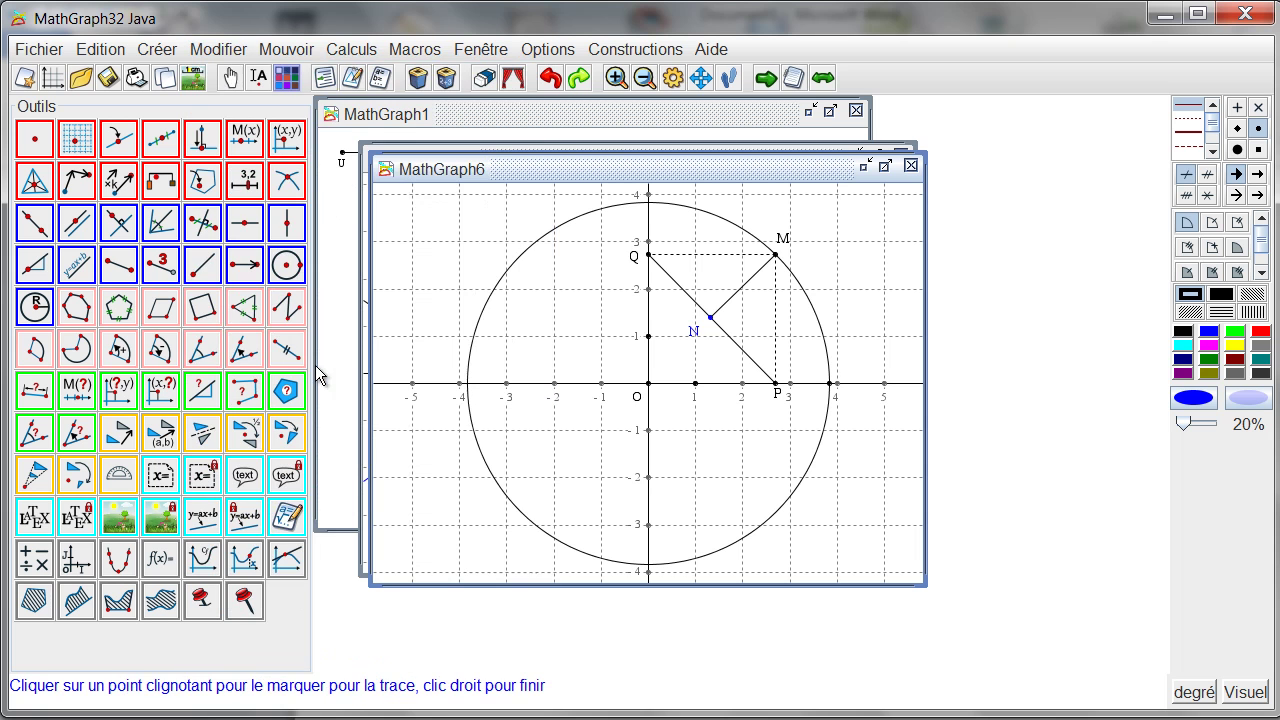
pyautogui.click(712, 319)
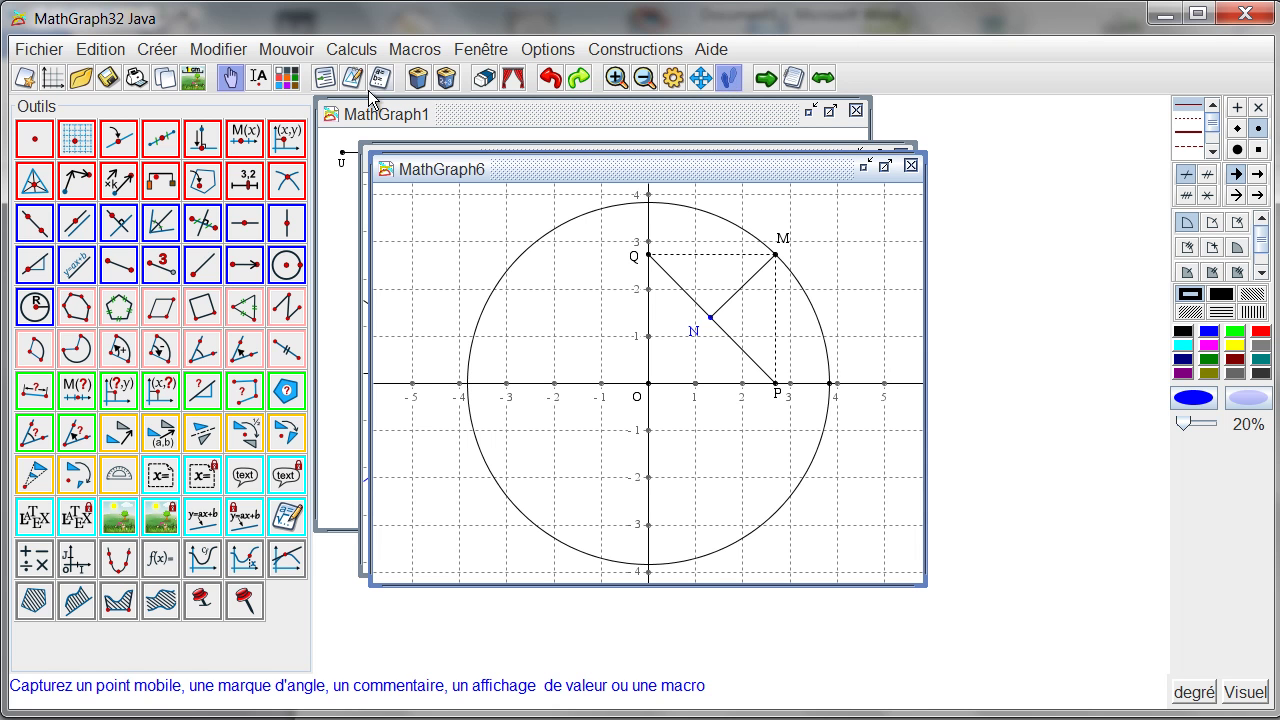
pyautogui.moveTo(775, 255)
pyautogui.mouseDown()
pyautogui.moveTo(795, 295)
pyautogui.moveTo(778, 311)
pyautogui.moveTo(694, 209)
pyautogui.moveTo(841, 376)
pyautogui.moveTo(737, 506)
pyautogui.moveTo(751, 474)
pyautogui.moveTo(666, 534)
pyautogui.moveTo(590, 445)
pyautogui.moveTo(466, 374)
pyautogui.moveTo(602, 507)
pyautogui.moveTo(553, 432)
pyautogui.moveTo(464, 381)
pyautogui.moveTo(643, 351)
pyautogui.moveTo(577, 374)
pyautogui.moveTo(648, 308)
pyautogui.moveTo(594, 337)
pyautogui.moveTo(651, 326)
pyautogui.moveTo(723, 349)
pyautogui.moveTo(702, 336)
pyautogui.mouseUp()
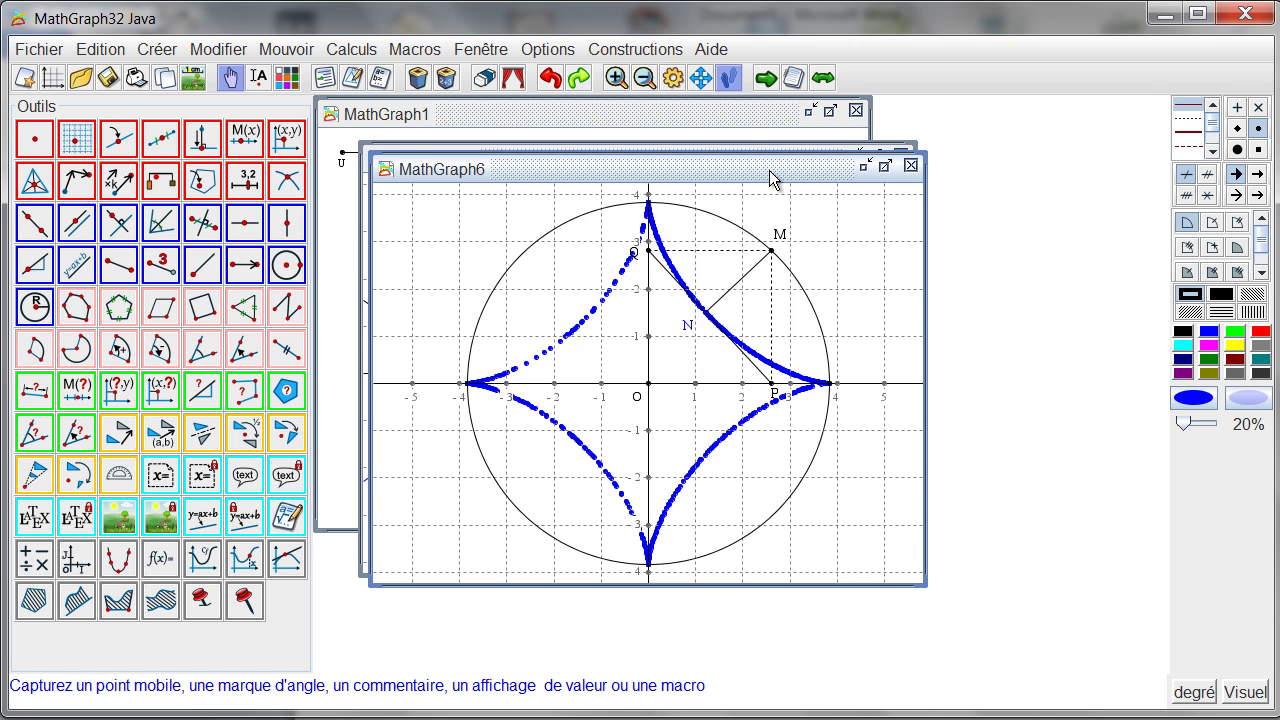
pyautogui.click(729, 78)
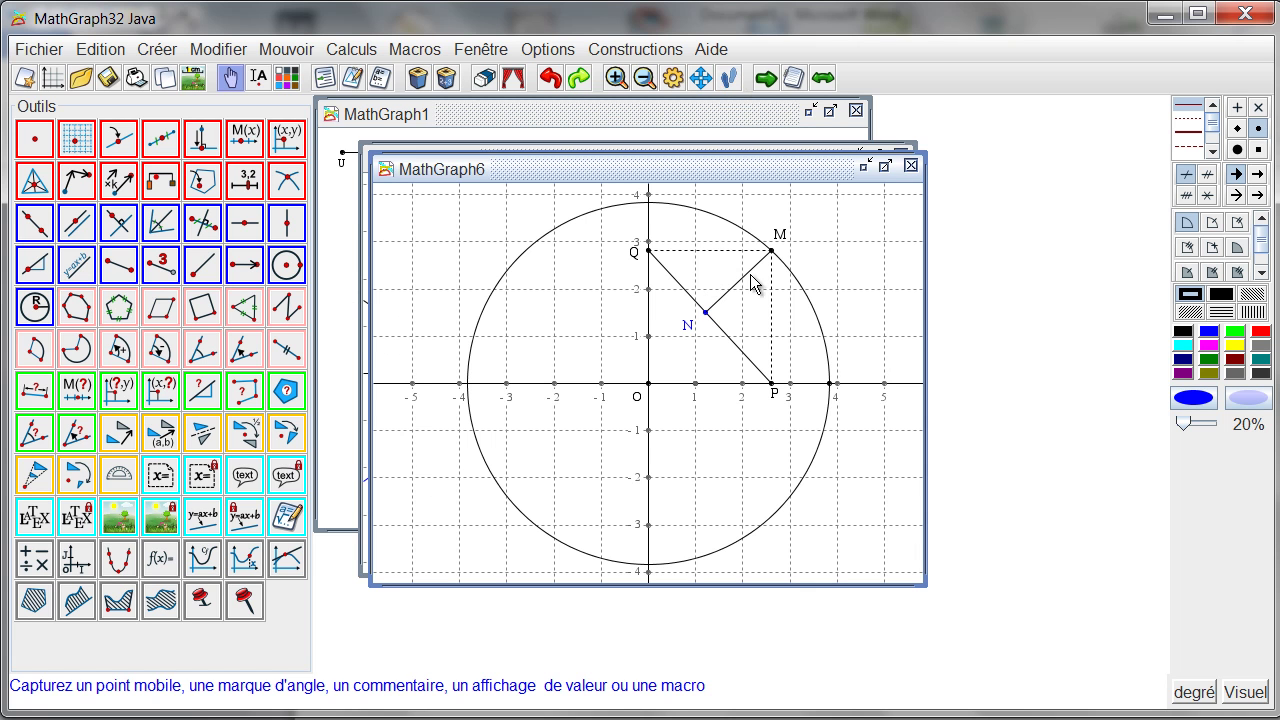
# Step: Create the blue locus of N generated by linked point M with 500 points, and fill its interior
pyautogui.click(120, 567)
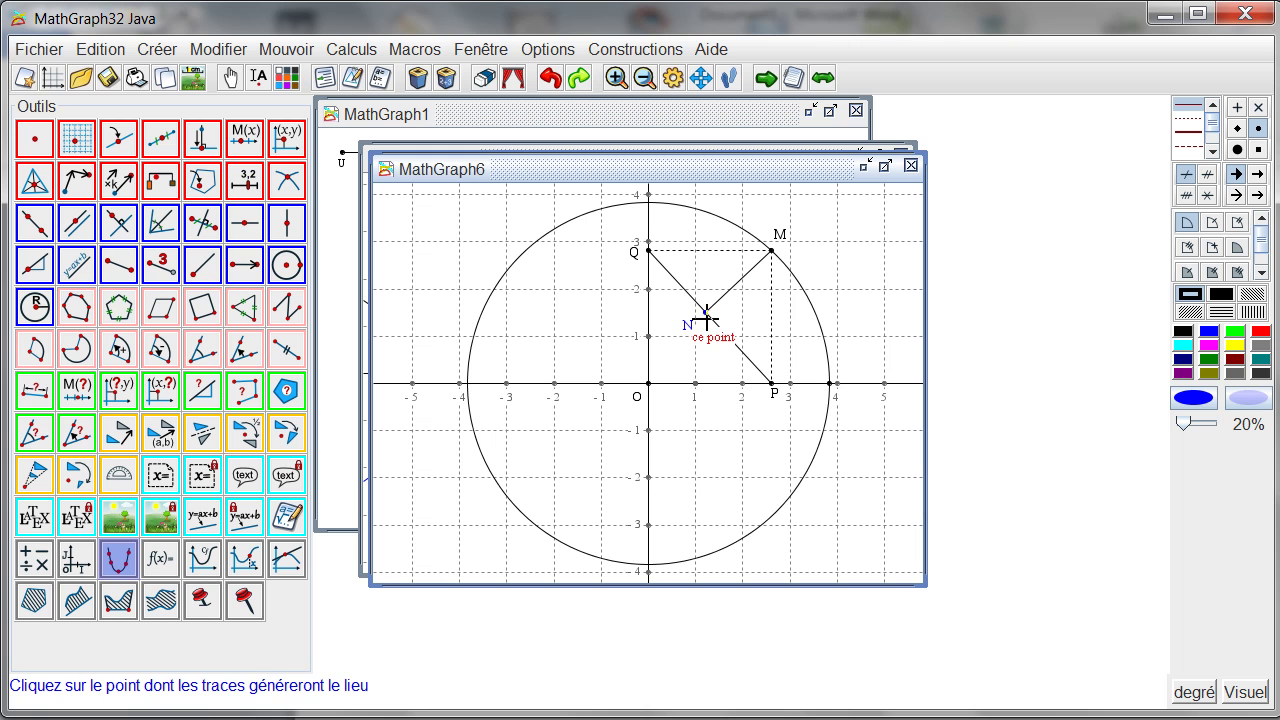
pyautogui.click(706, 318)
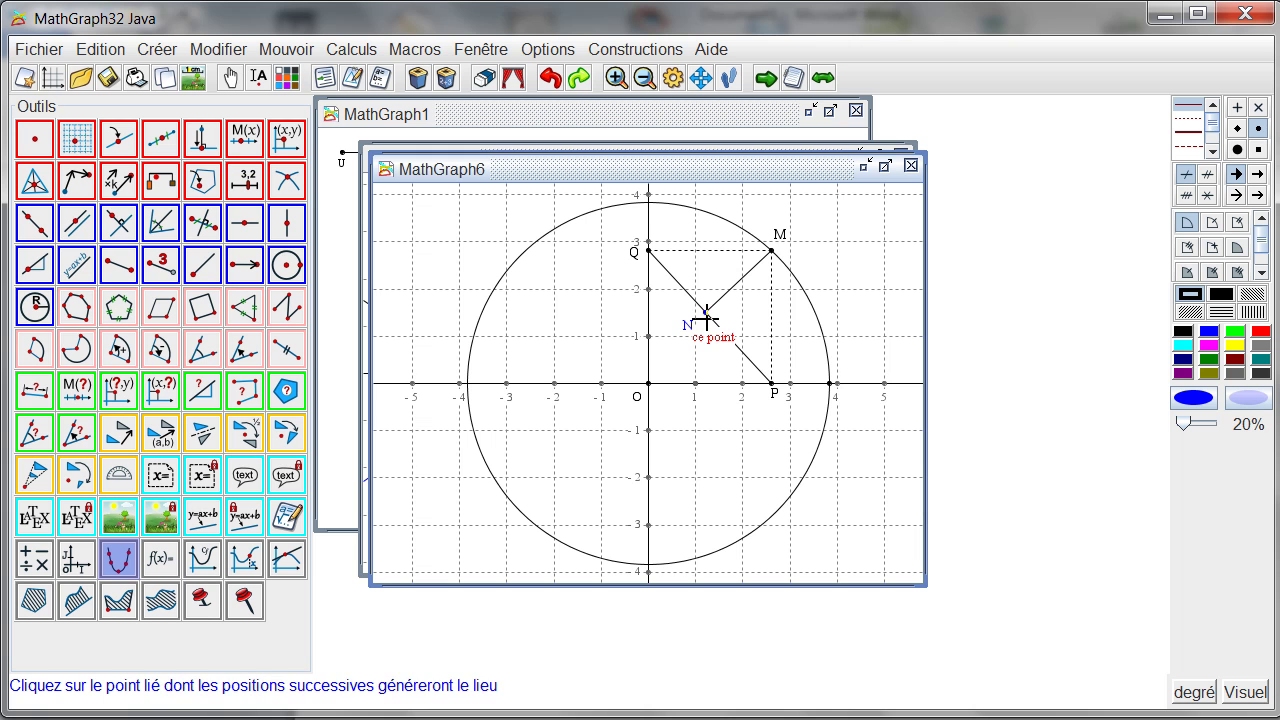
pyautogui.click(778, 253)
pyautogui.click(778, 253)
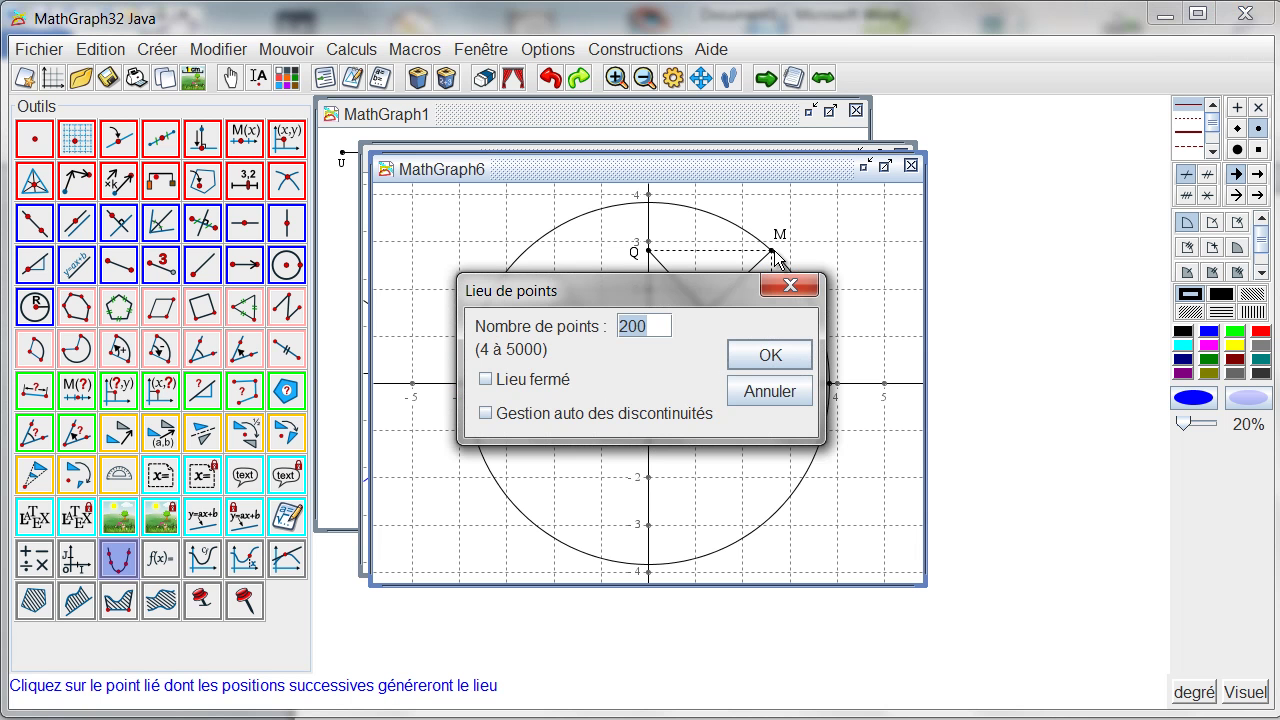
pyautogui.write('500')
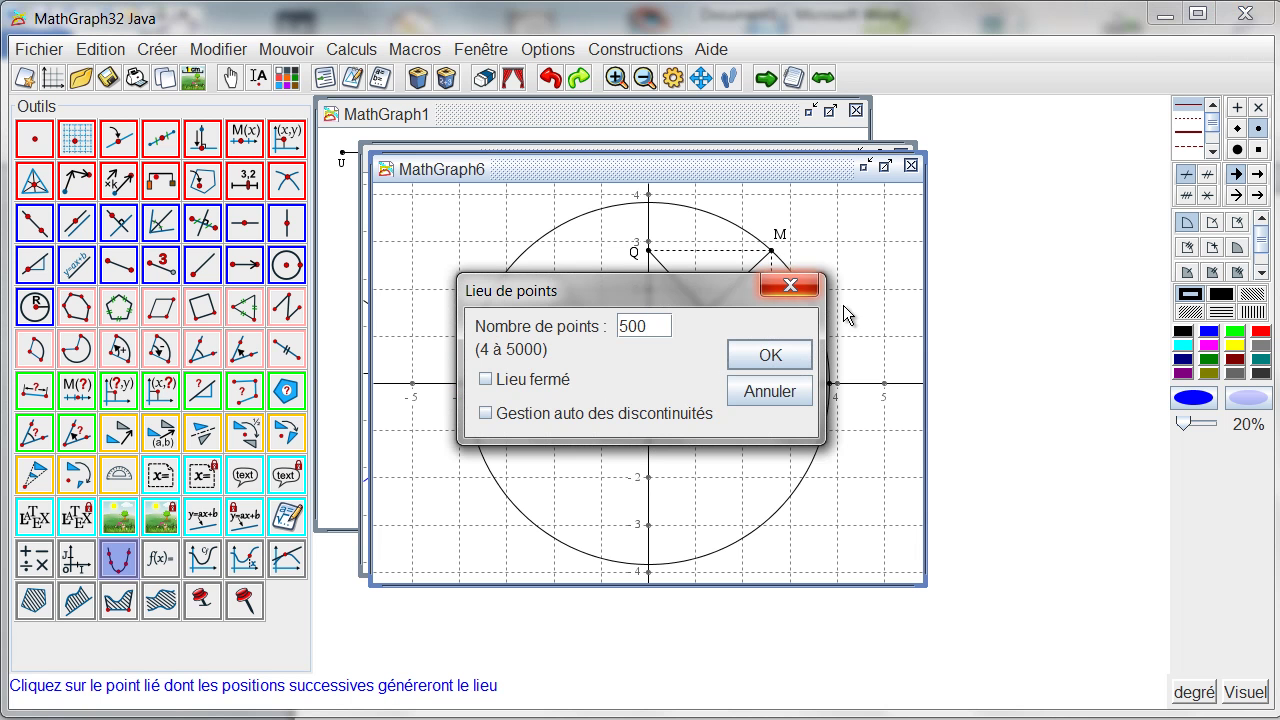
pyautogui.click(785, 354)
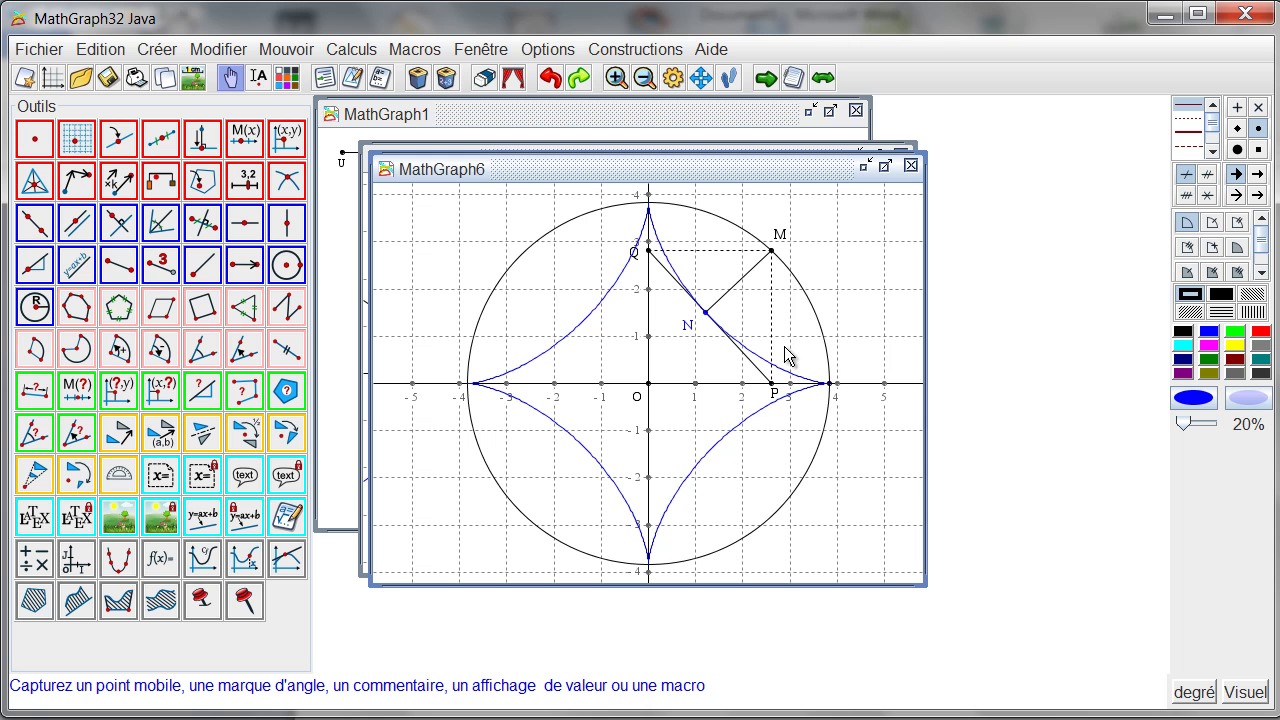
pyautogui.click(35, 600)
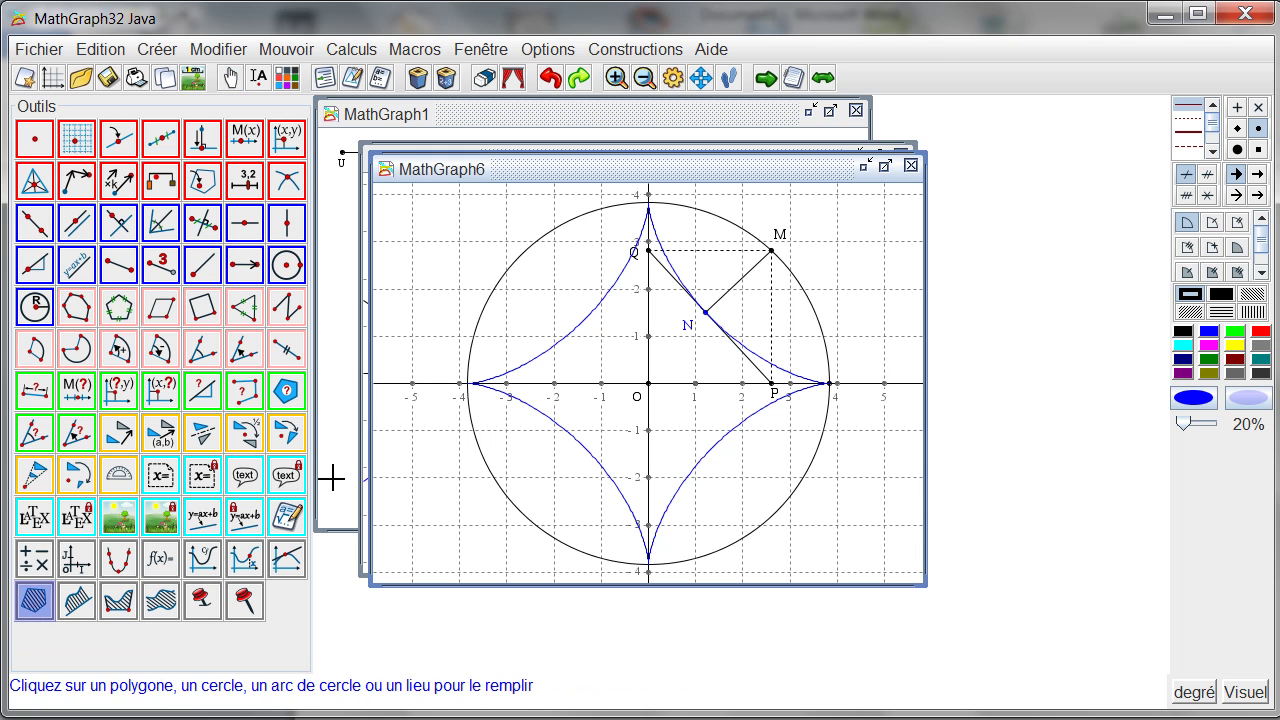
pyautogui.click(604, 298)
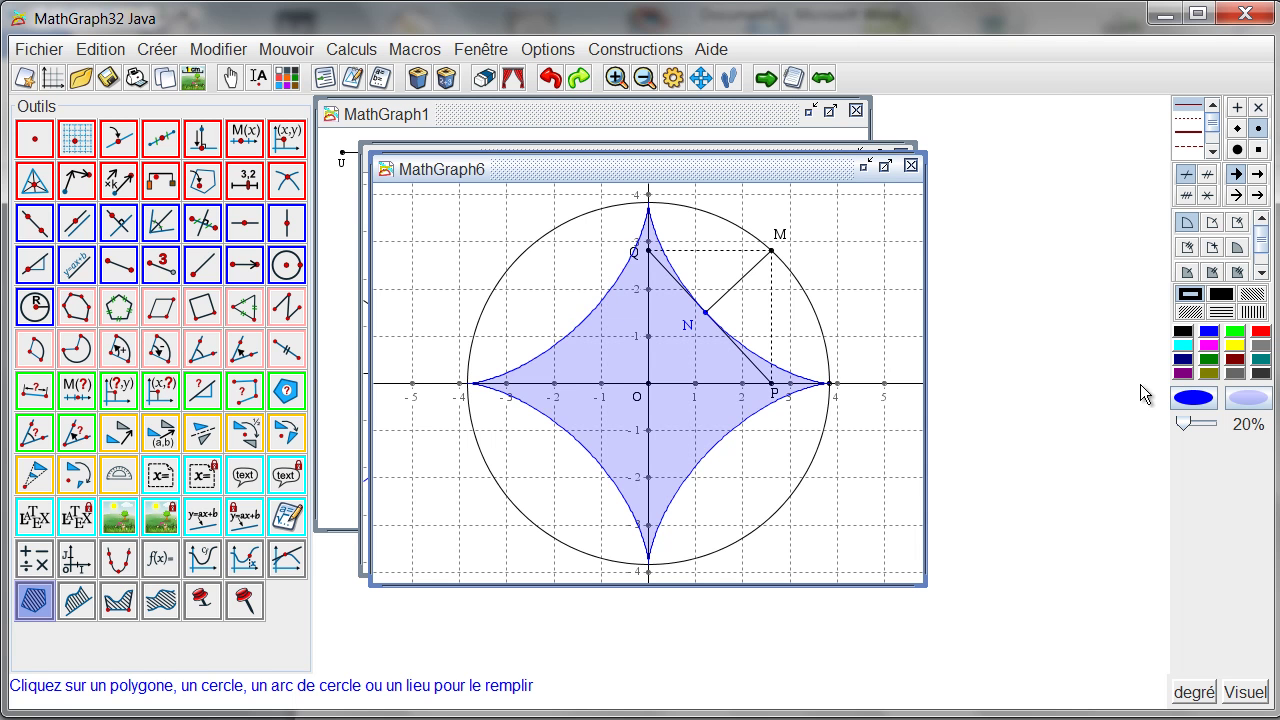
# Step: Create a dark red object locus of segment PQ generated by linked point M with 40 positions, and move M slightly along the circle
pyautogui.click(1241, 364)
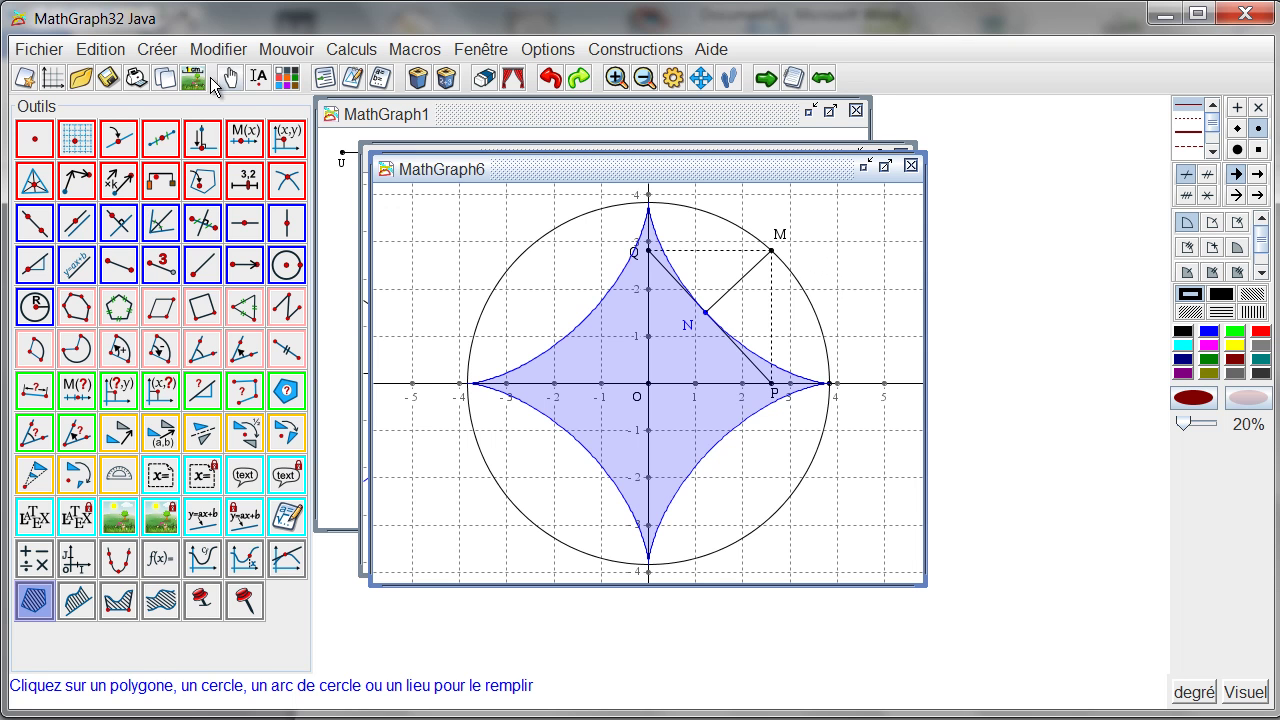
pyautogui.click(166, 48)
pyautogui.moveTo(255, 455)
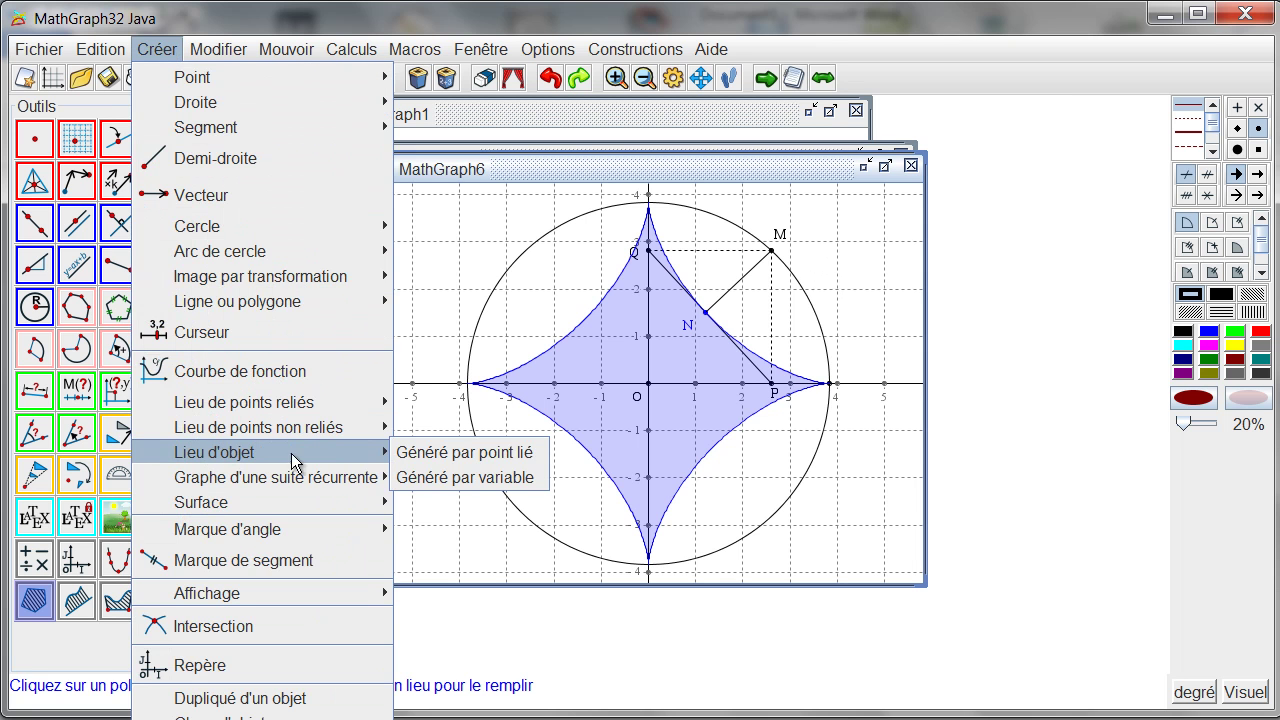
pyautogui.click(450, 458)
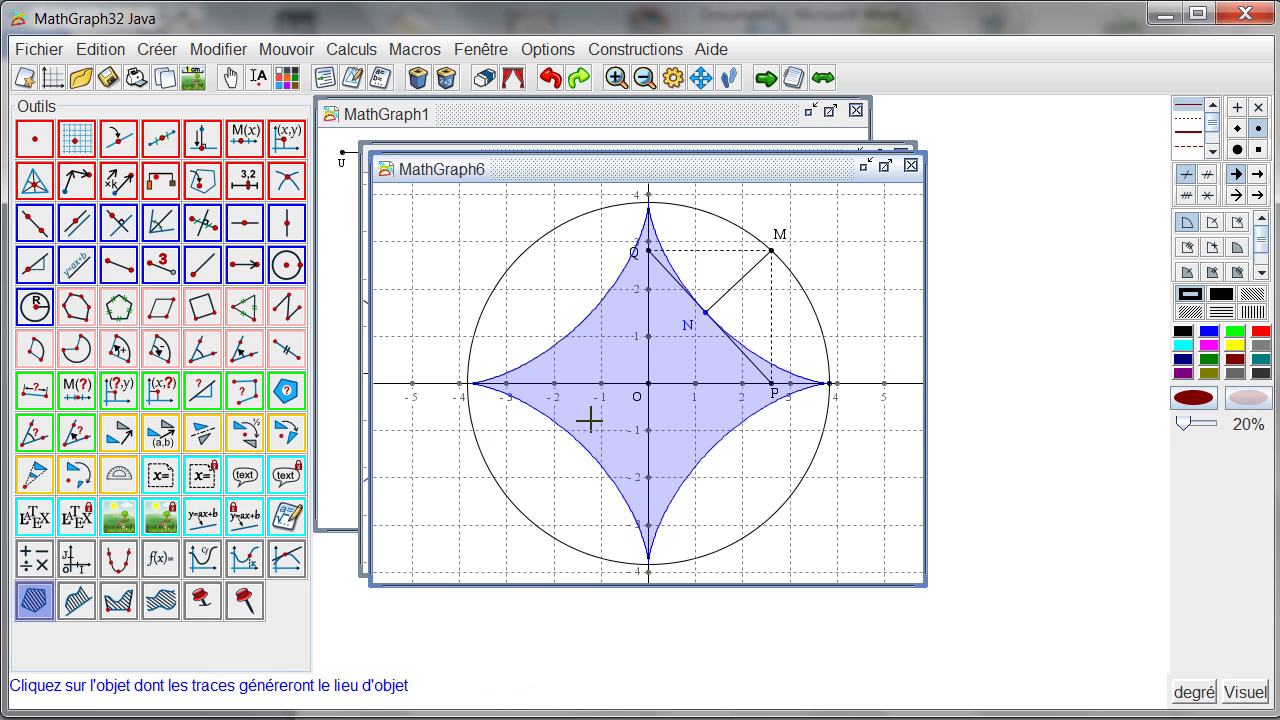
pyautogui.click(665, 278)
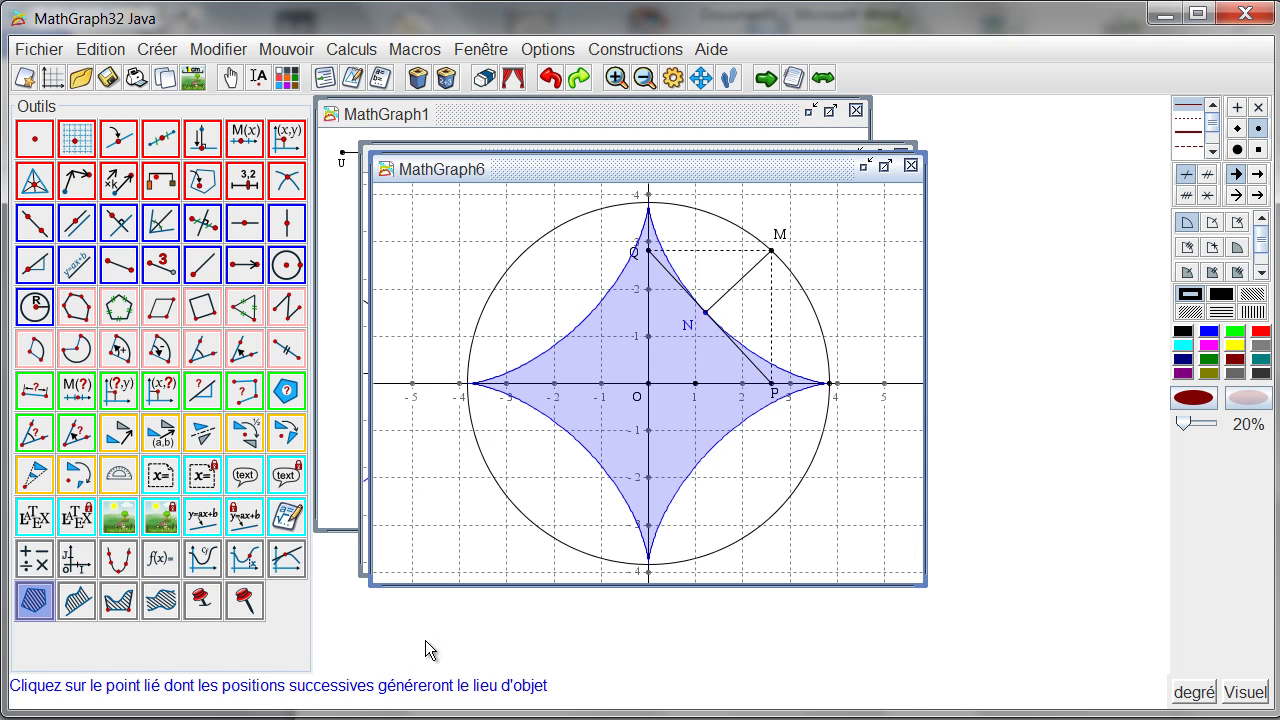
pyautogui.click(772, 250)
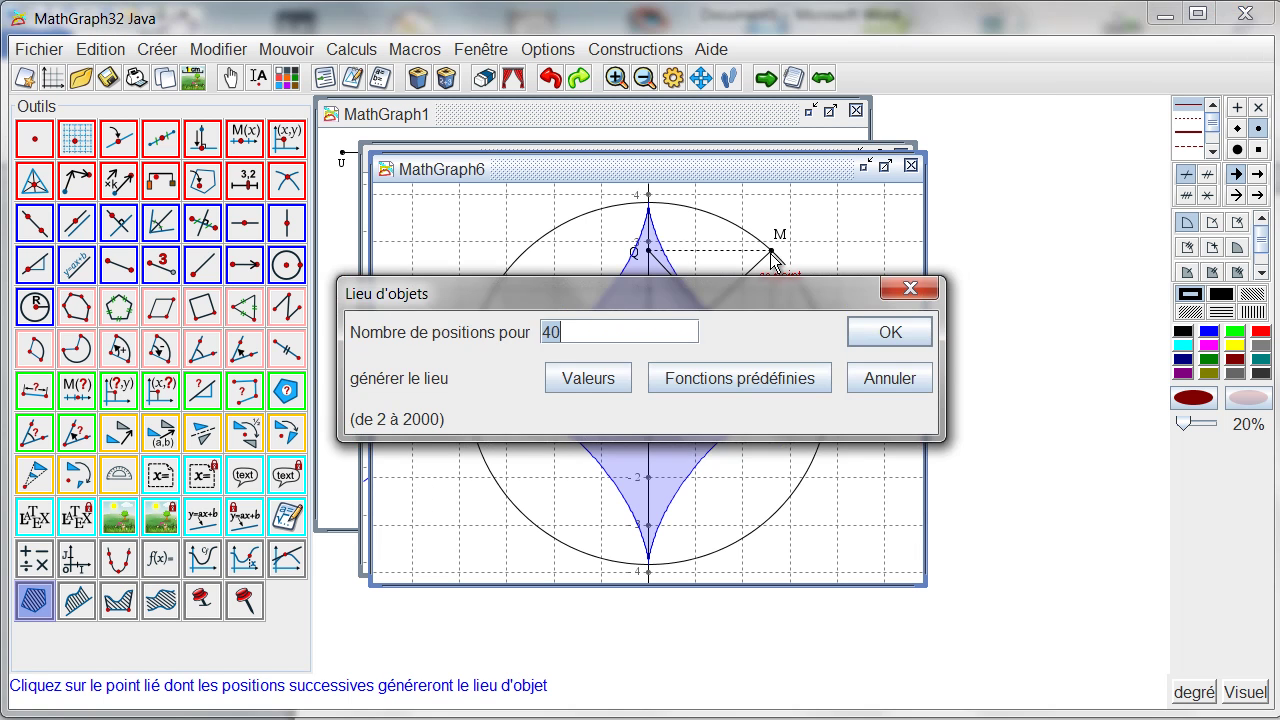
pyautogui.click(888, 333)
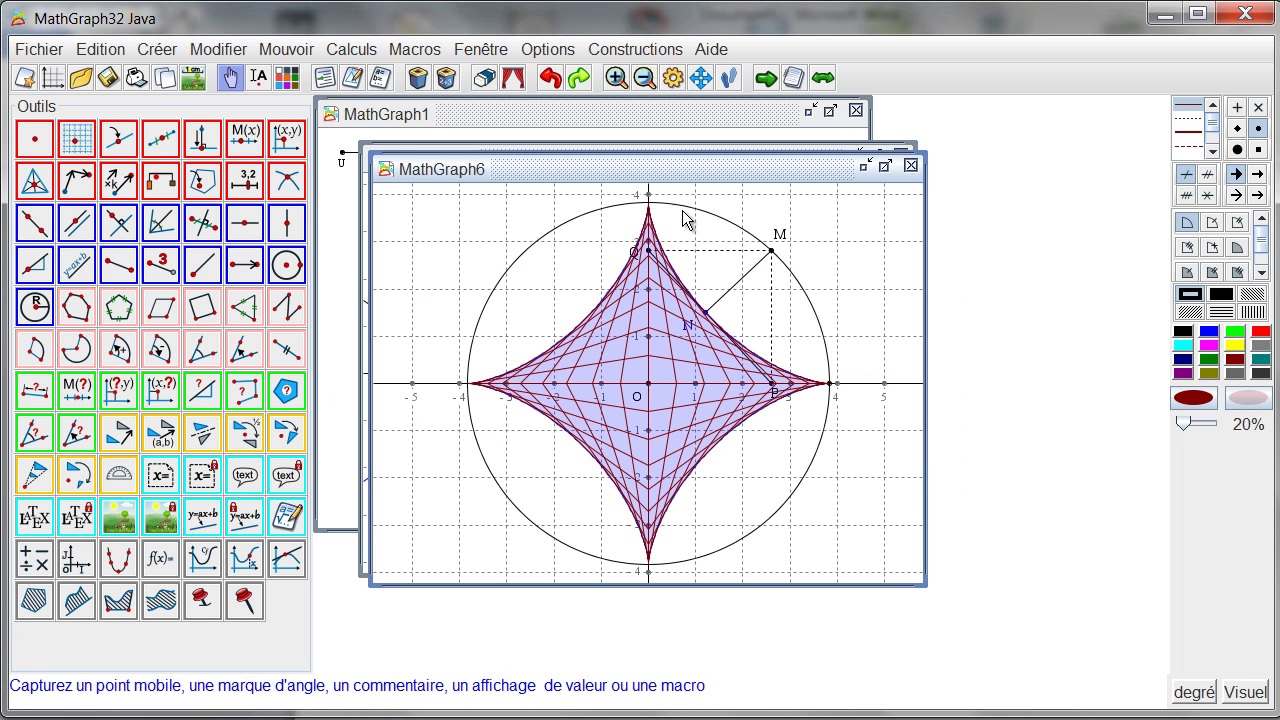
pyautogui.moveTo(771, 257)
pyautogui.mouseDown()
pyautogui.moveTo(812, 325)
pyautogui.moveTo(766, 251)
pyautogui.moveTo(802, 300)
pyautogui.moveTo(766, 254)
pyautogui.moveTo(779, 265)
pyautogui.mouseUp()
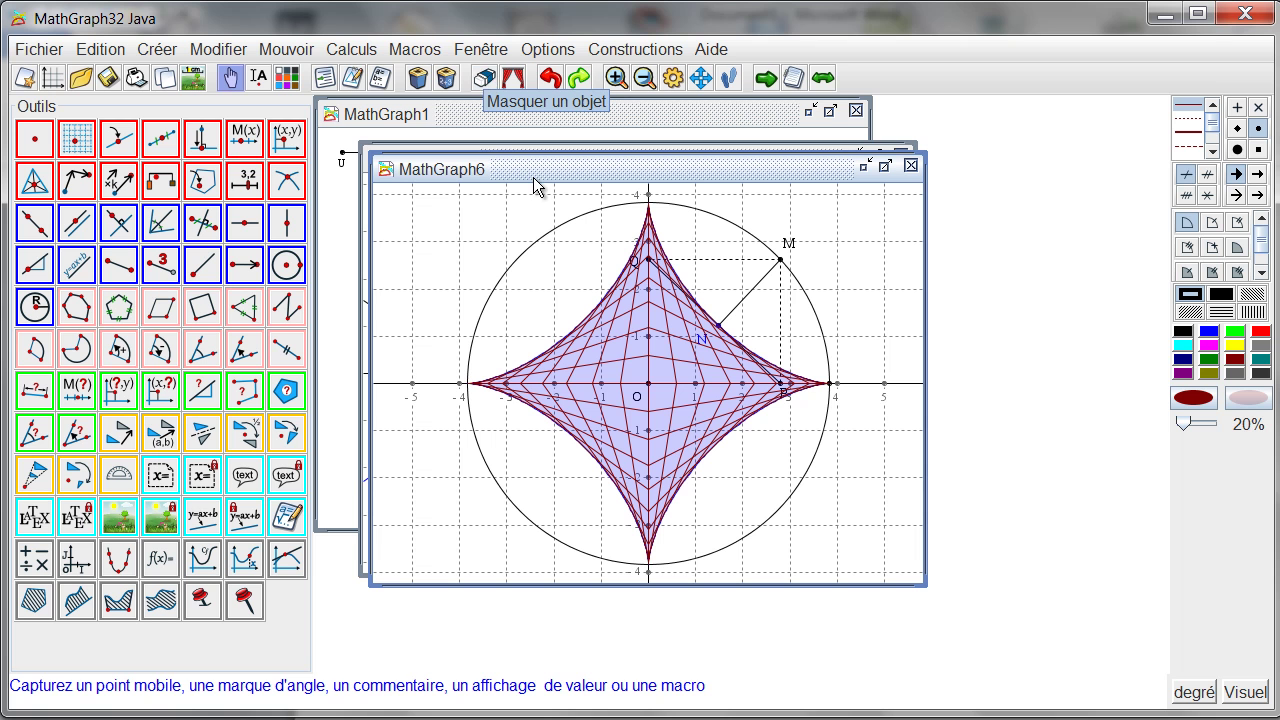
# Step: Modify the dark red object locus to use 200 positions
pyautogui.hotkey('ctrl', 'm')
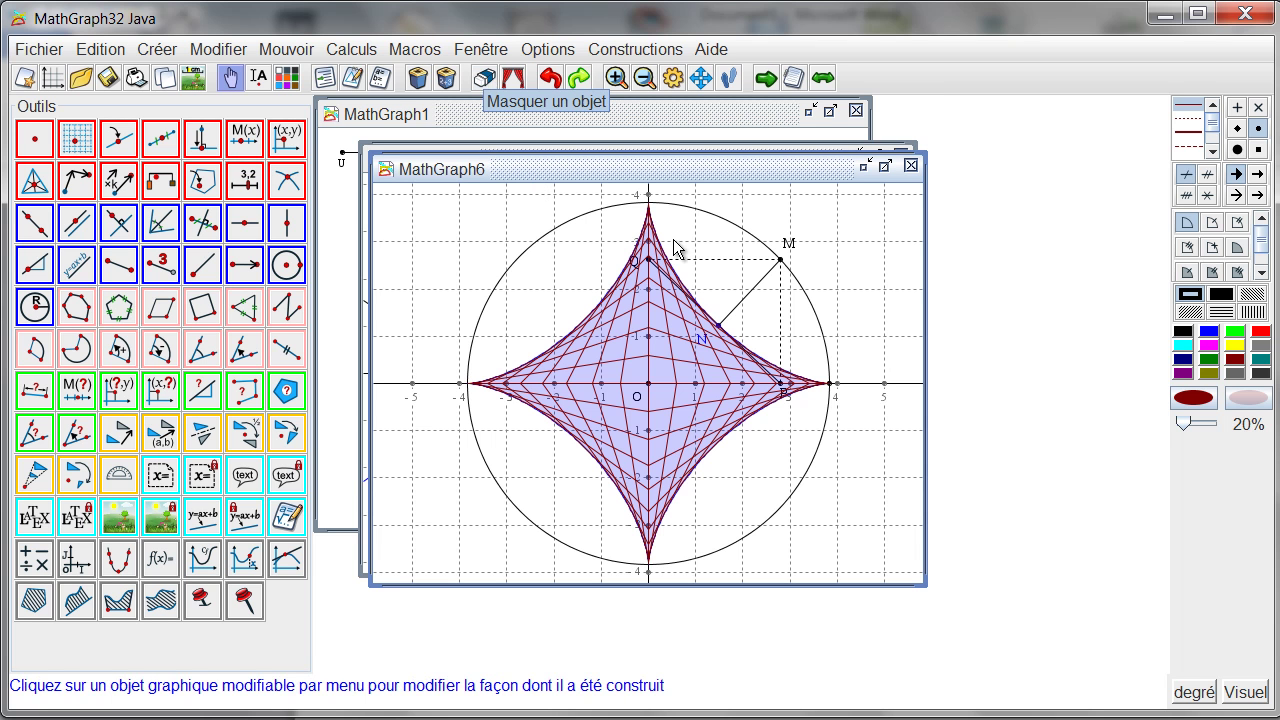
pyautogui.click(624, 318)
pyautogui.press('BackSpace')
pyautogui.press('BackSpace')
pyautogui.press('BackSpace')
pyautogui.write('200')
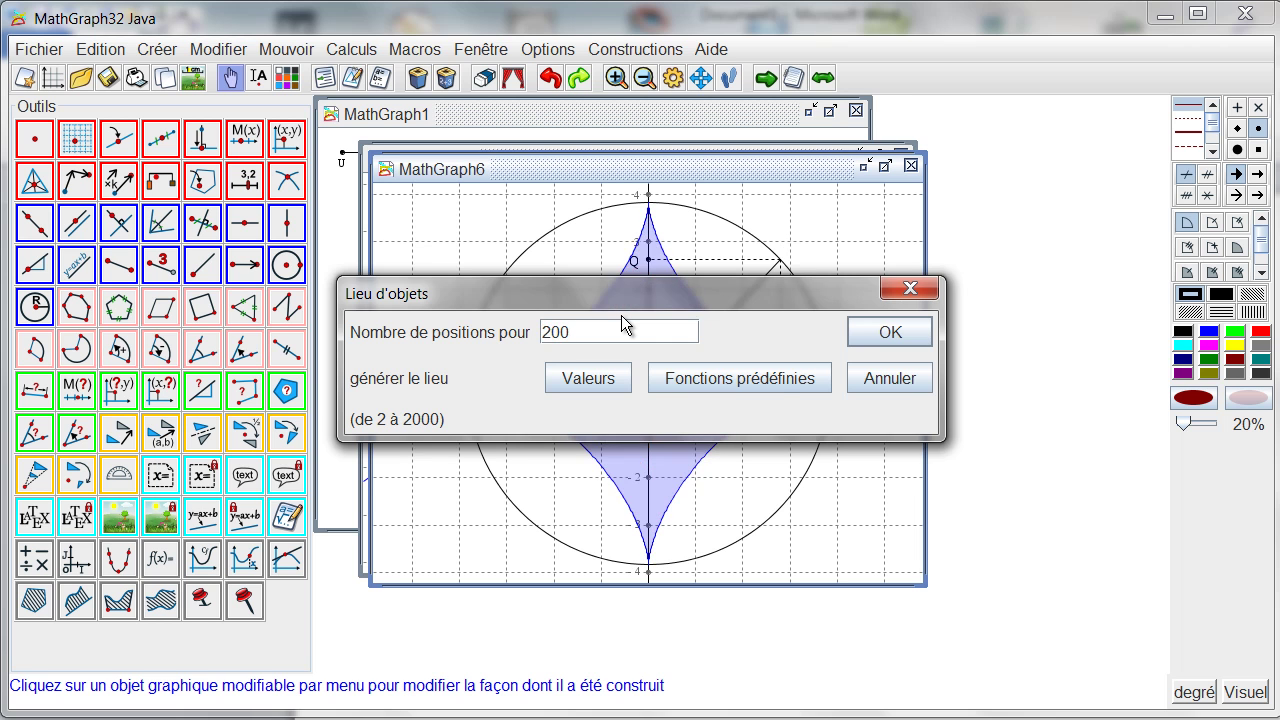
pyautogui.press('Return')
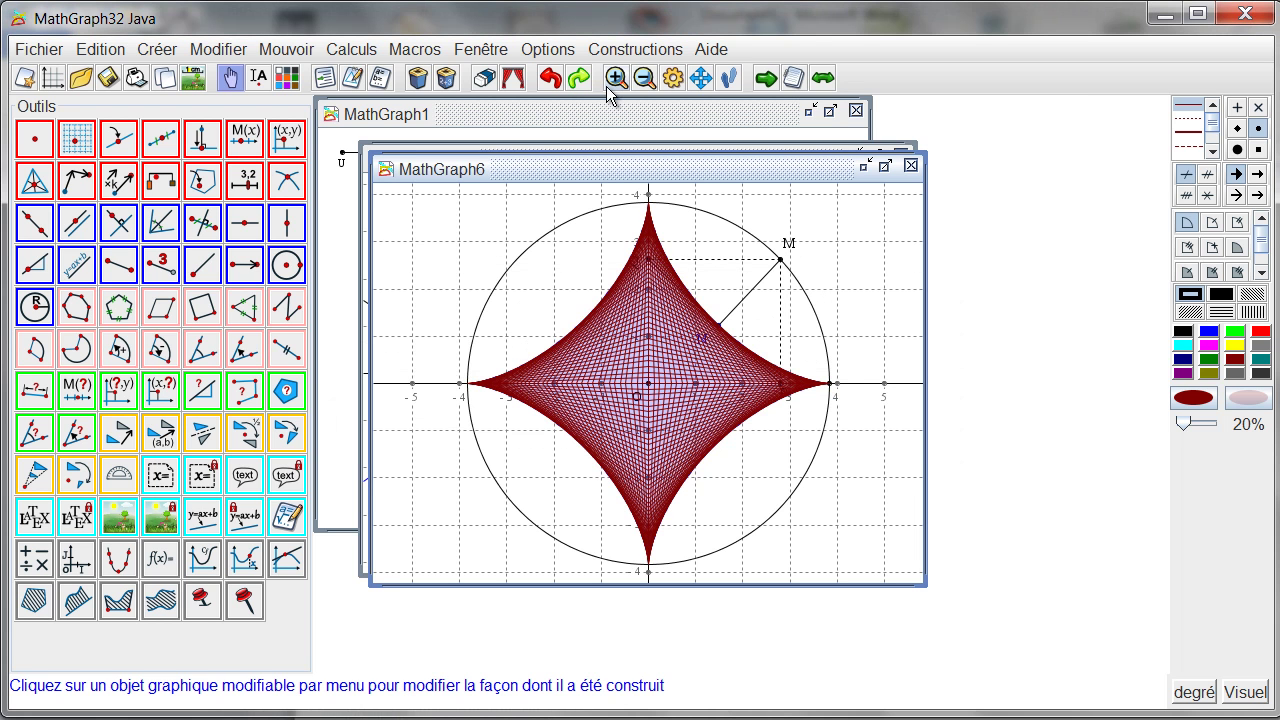
# Step: Undo the change to the number of positions and delete the dark red object locus
pyautogui.click(549, 80)
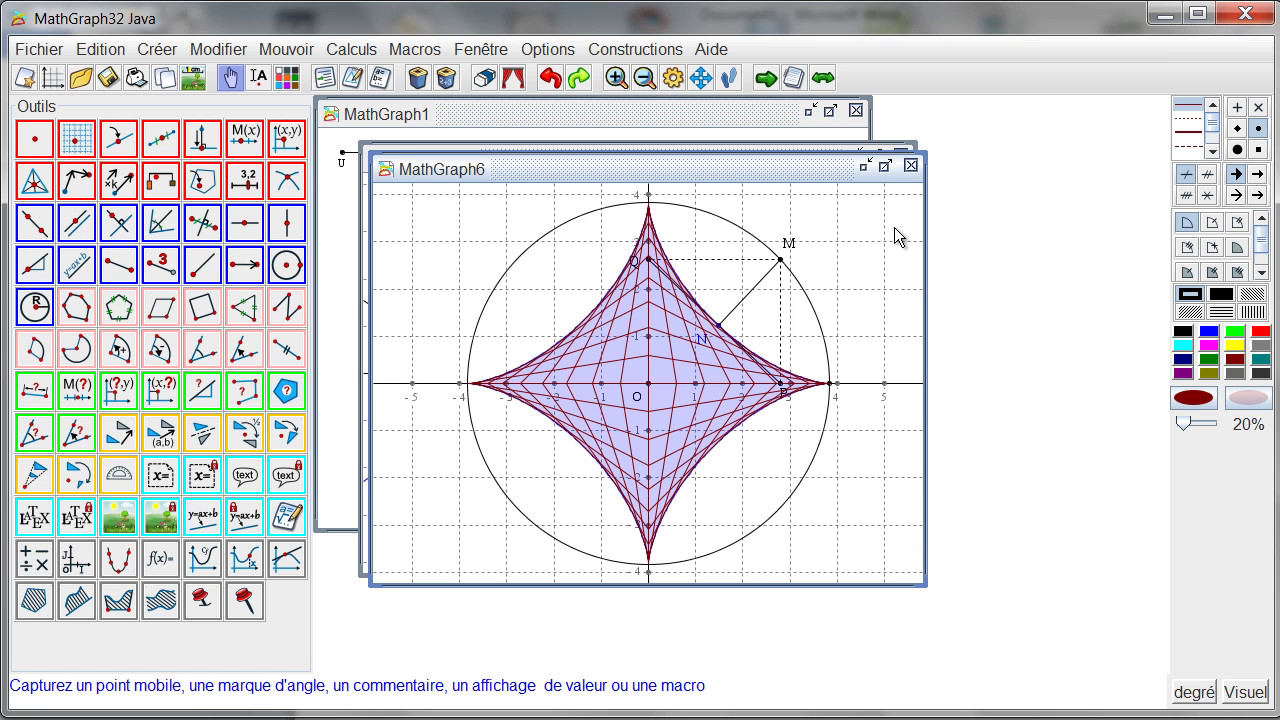
pyautogui.click(420, 80)
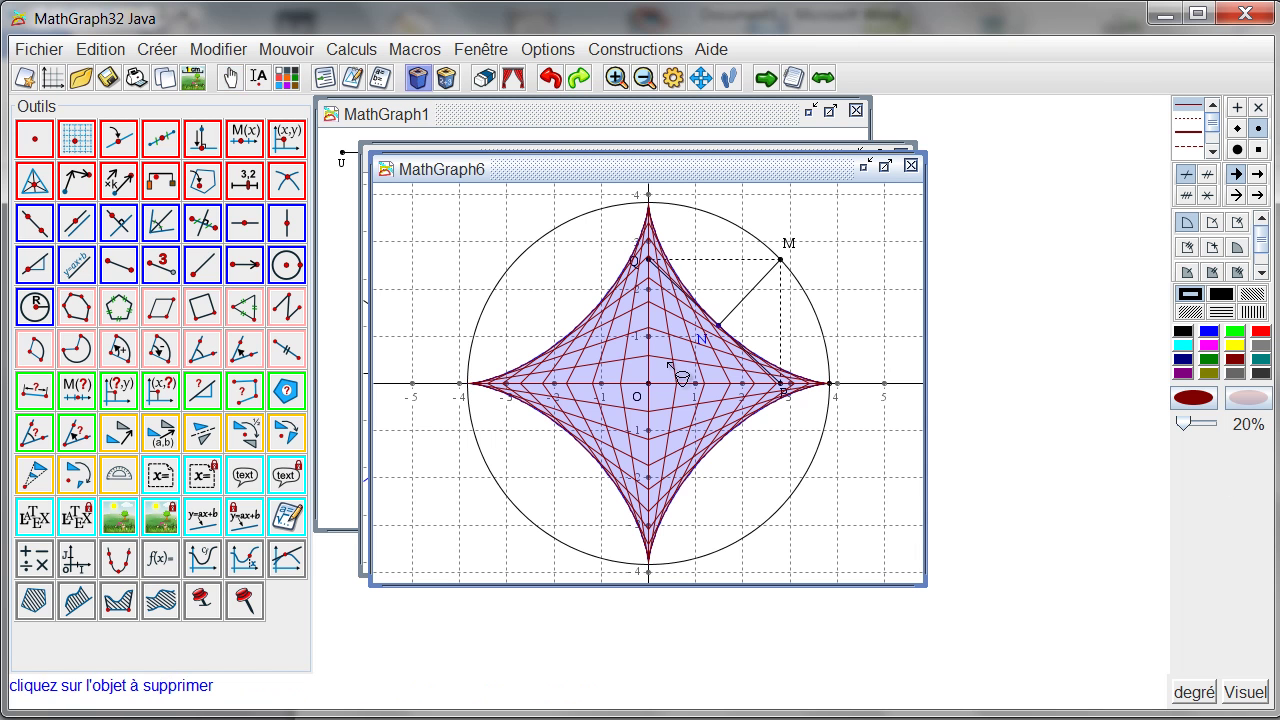
pyautogui.click(634, 332)
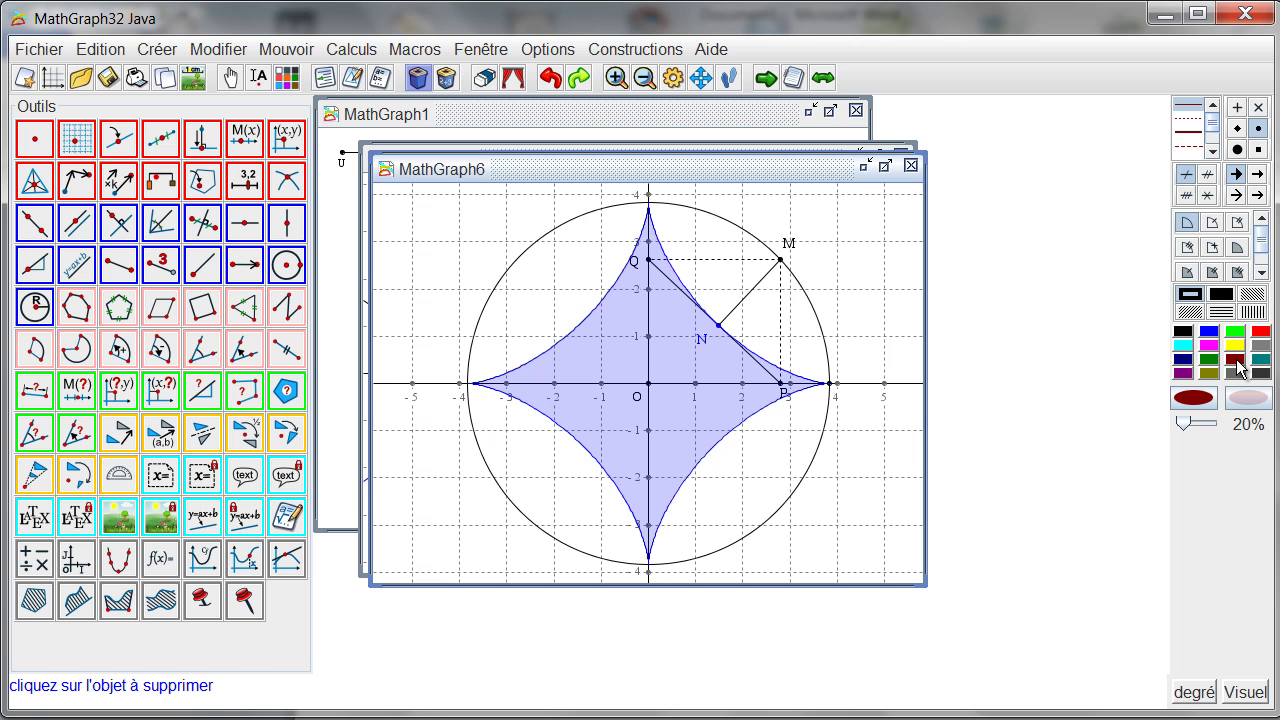
# Step: Link two dark red points to the blue locus, A on its lower-left arc and B on its upper-right arc
pyautogui.click(119, 136)
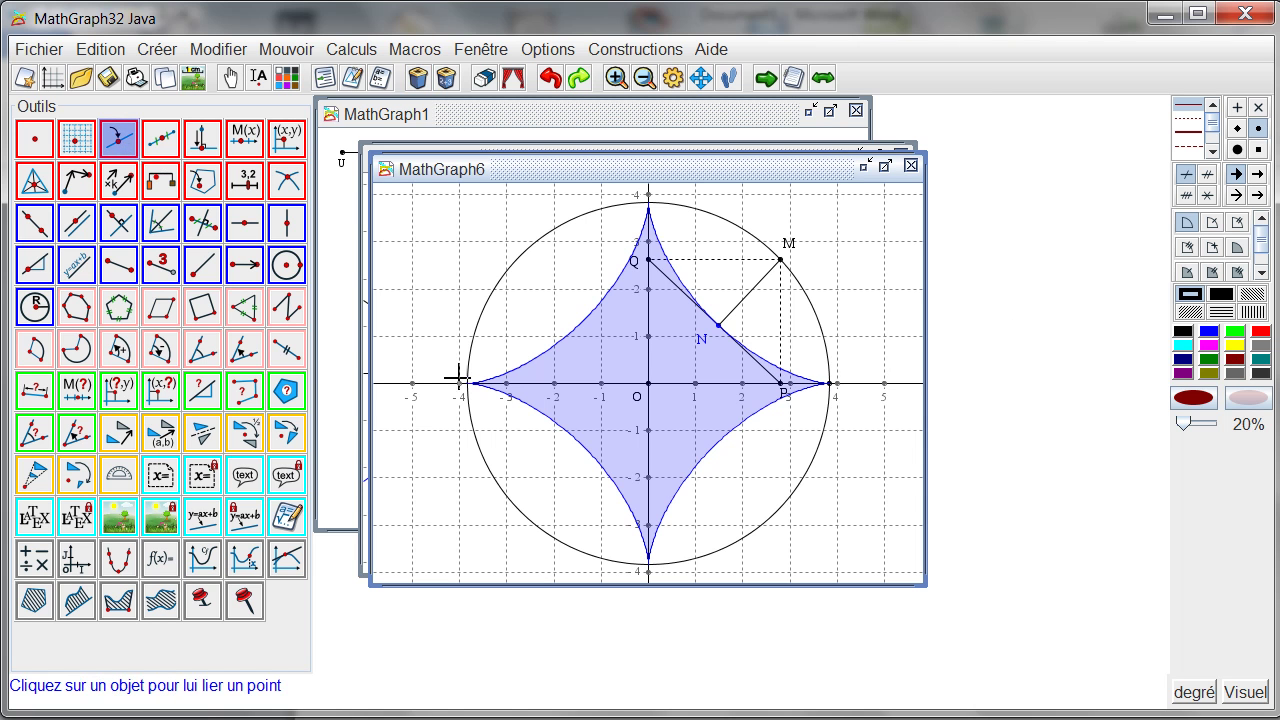
pyautogui.click(560, 427)
pyautogui.press('Return')
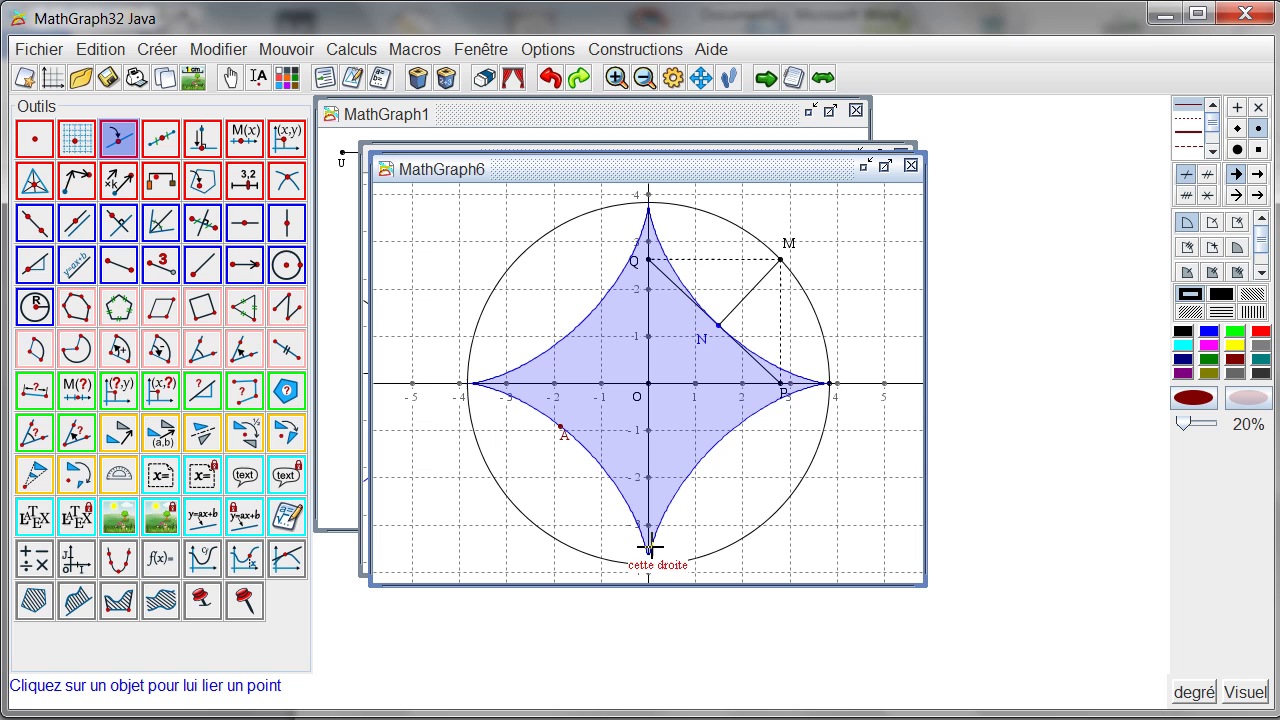
pyautogui.click(754, 359)
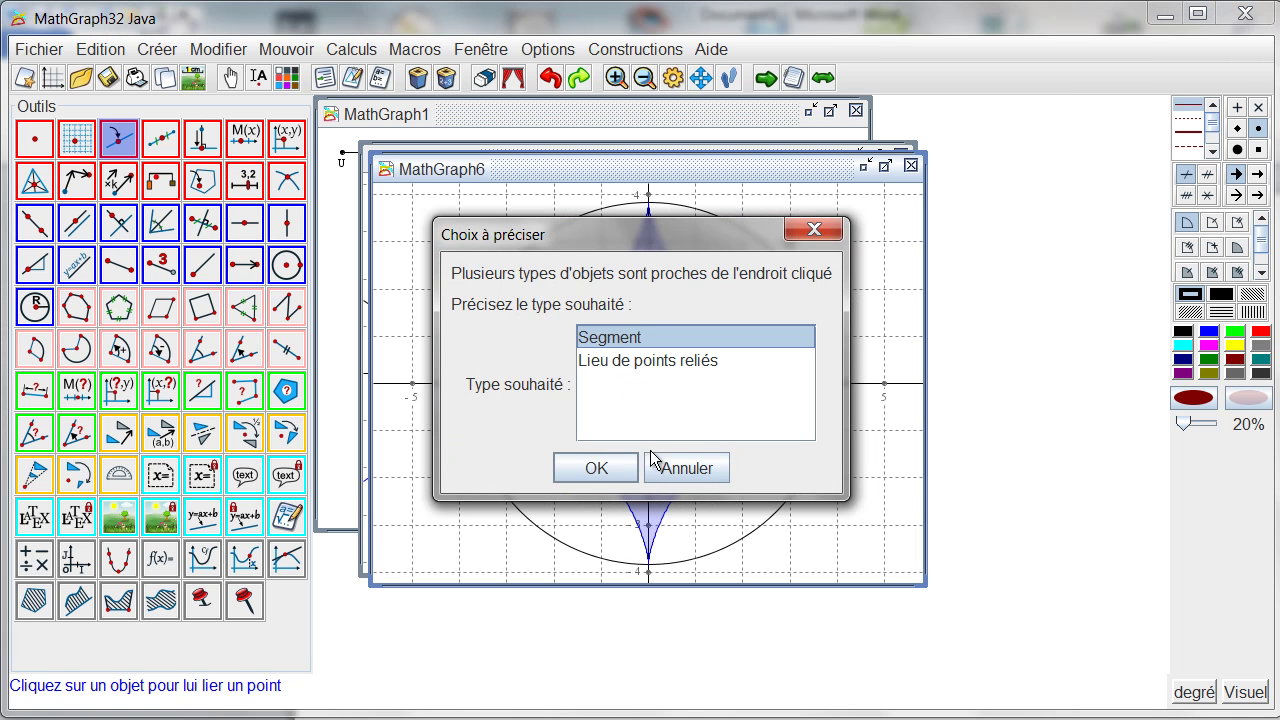
pyautogui.click(706, 466)
pyautogui.click(682, 277)
pyautogui.press('Return')
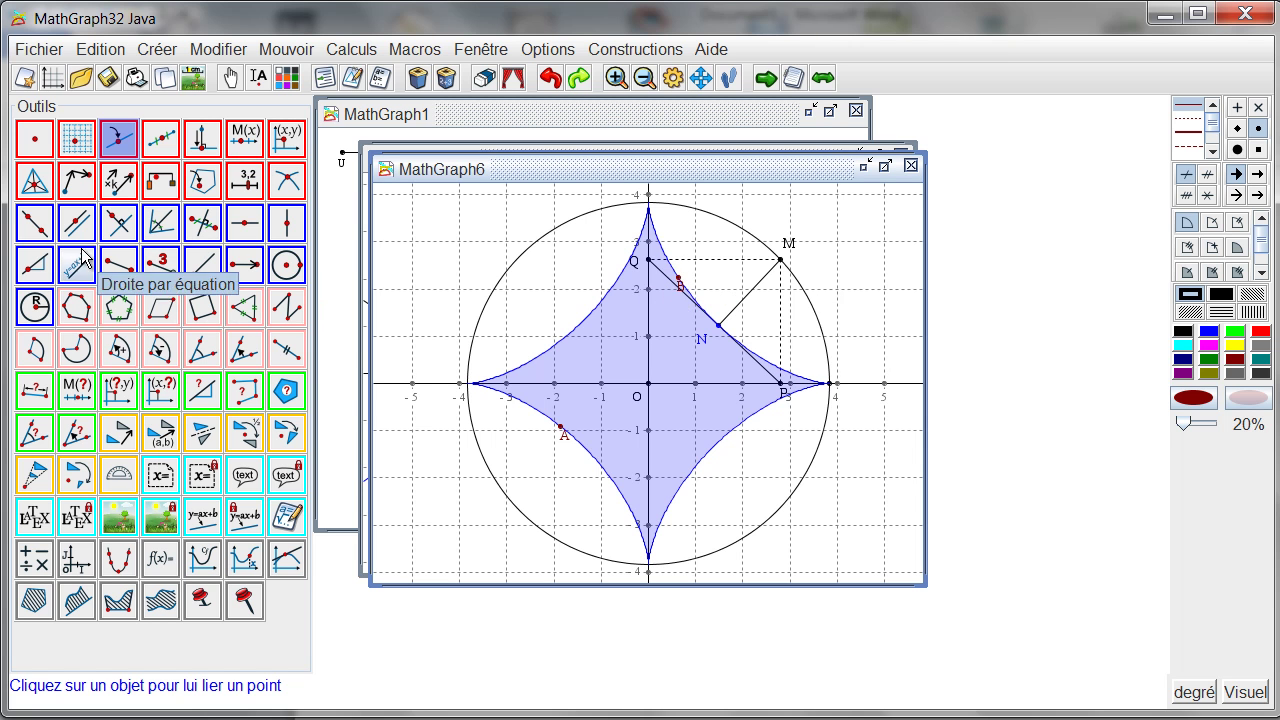
# Step: Draw a dark red line through points A and B
pyautogui.click(35, 222)
pyautogui.click(561, 429)
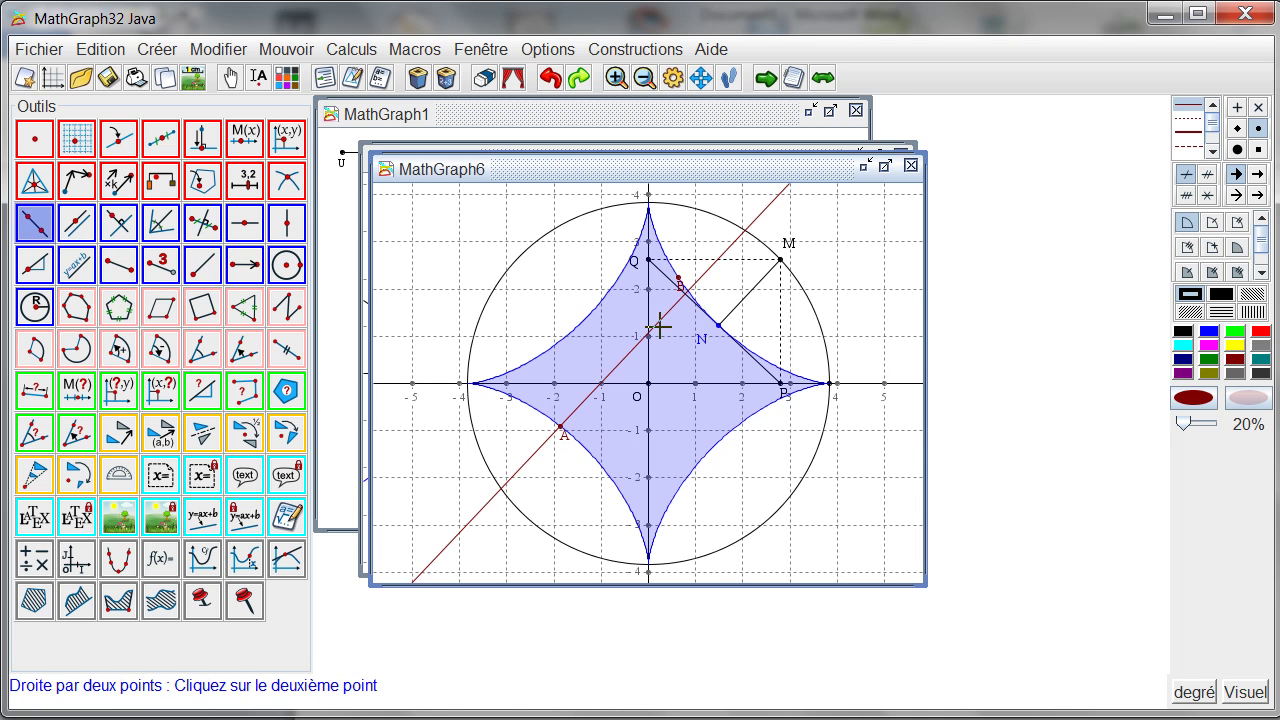
pyautogui.click(680, 278)
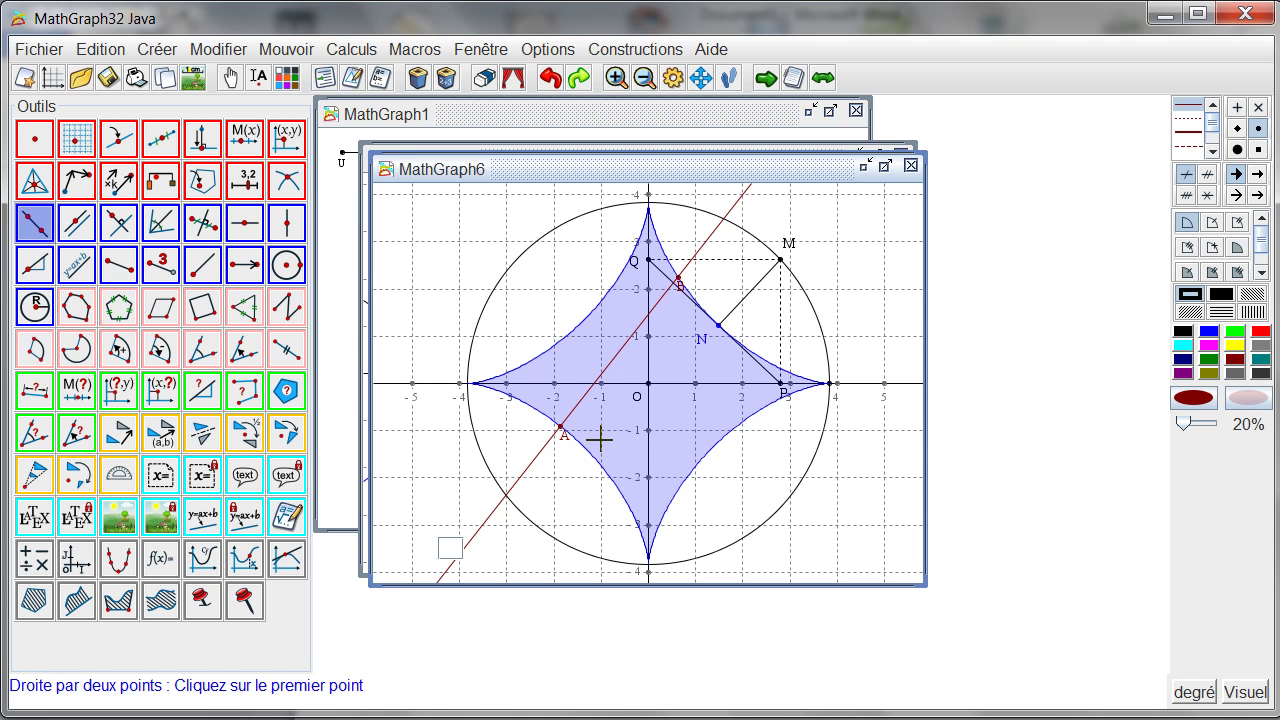
# Step: Create a half-plane surface bounded by line AB on the side containing M, and move M down along the circle
pyautogui.click(160, 49)
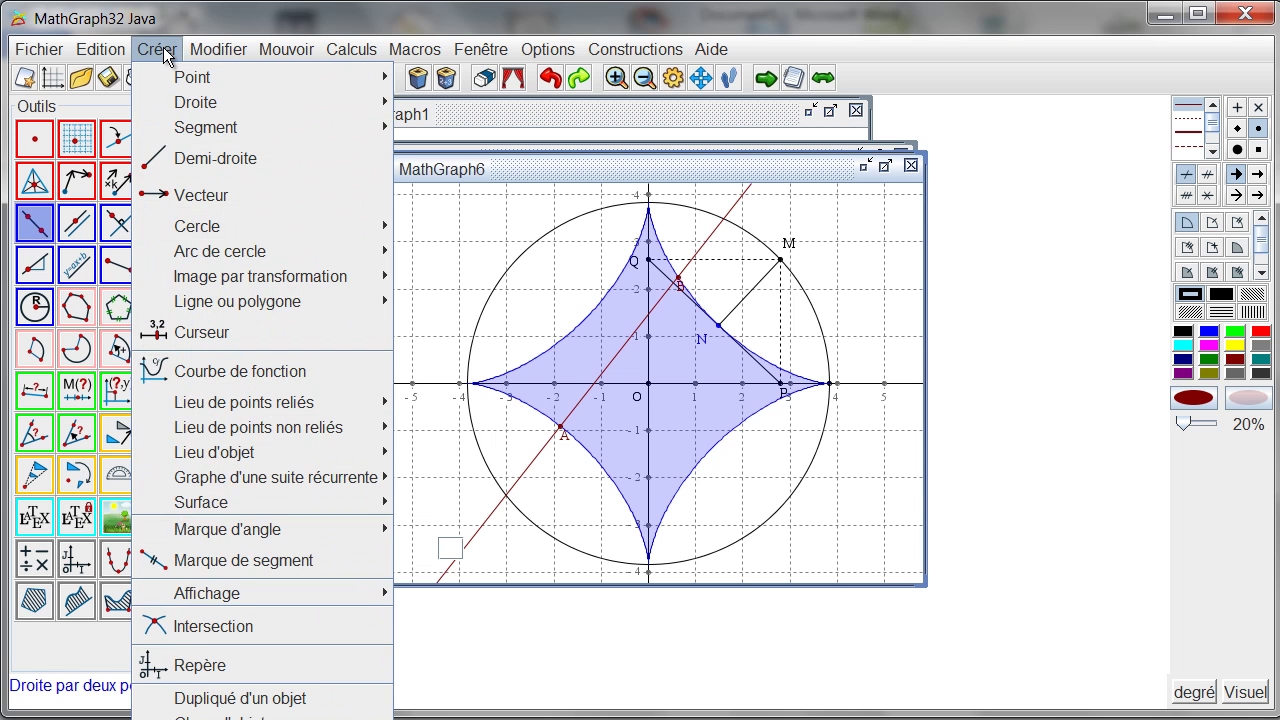
pyautogui.moveTo(365, 503)
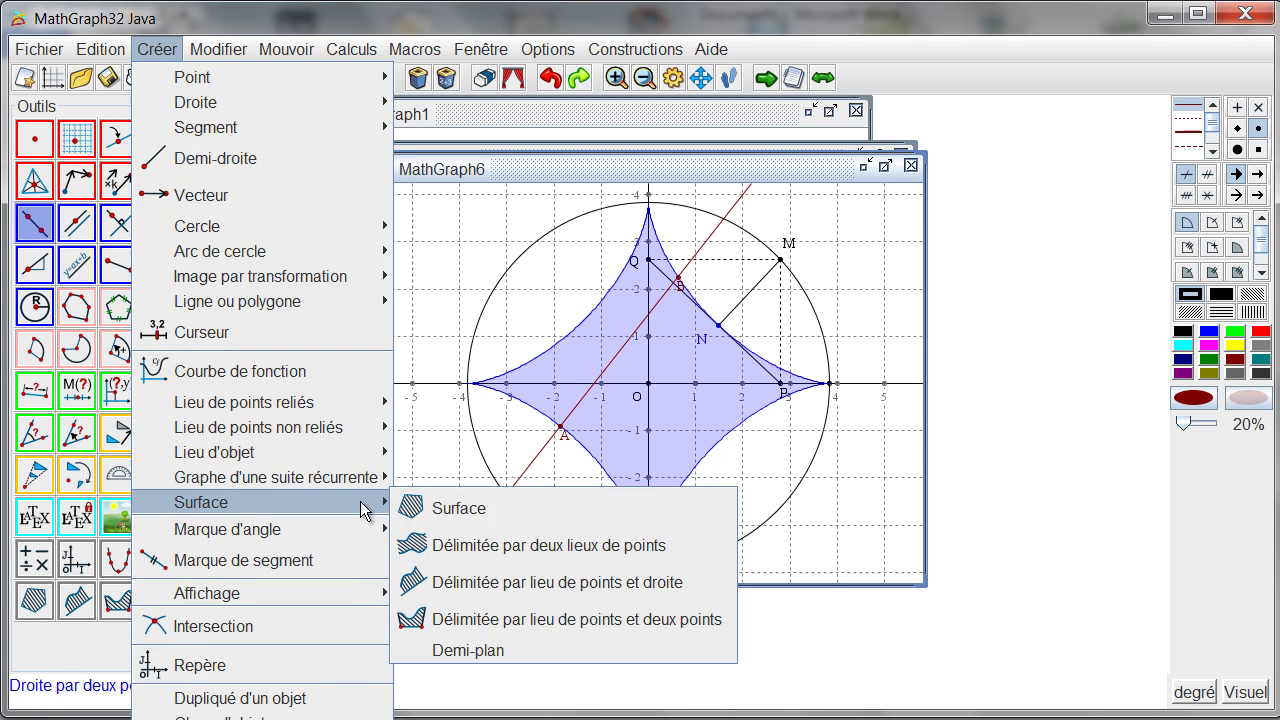
pyautogui.click(493, 648)
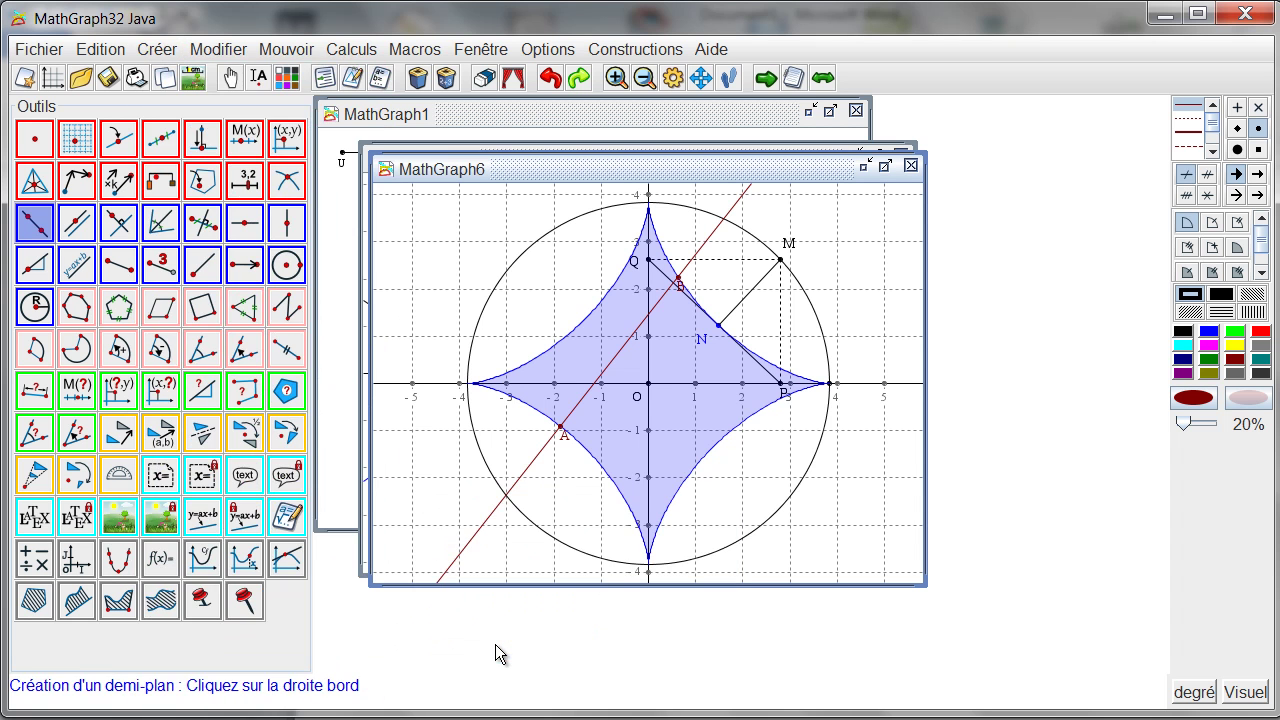
pyautogui.click(523, 475)
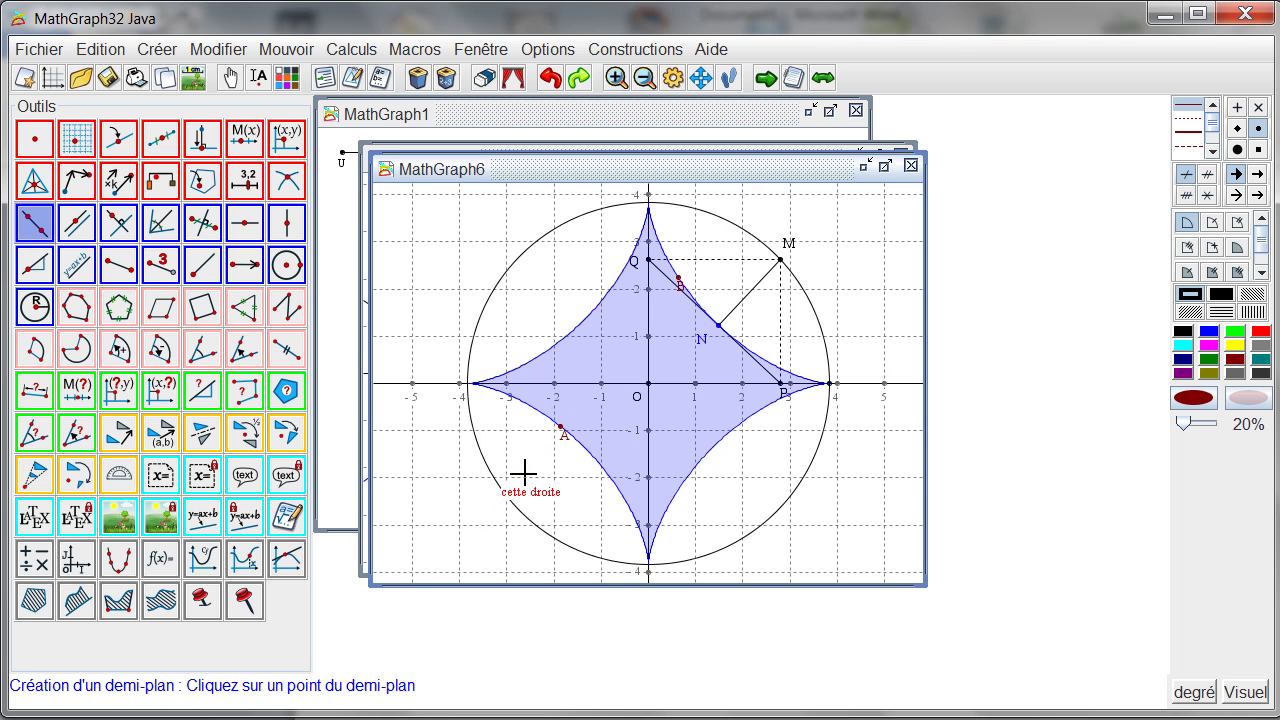
pyautogui.click(782, 261)
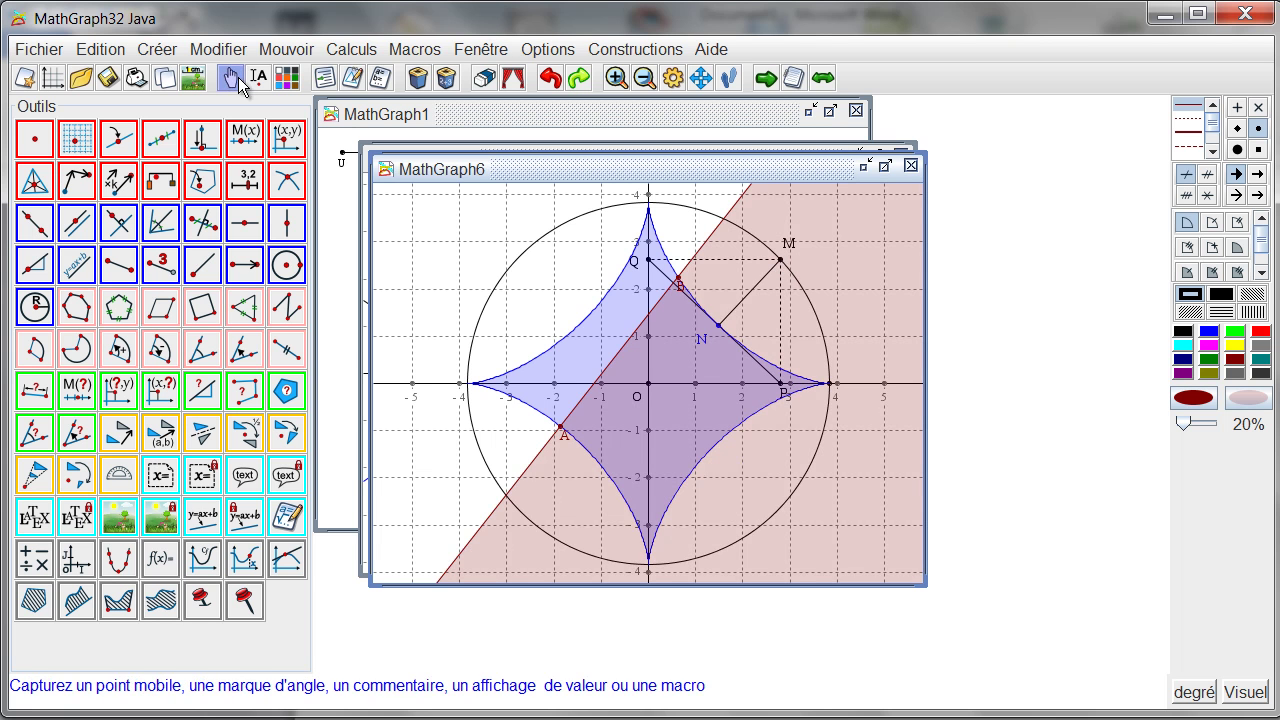
pyautogui.moveTo(781, 262)
pyautogui.mouseDown()
pyautogui.moveTo(754, 241)
pyautogui.moveTo(617, 240)
pyautogui.moveTo(646, 223)
pyautogui.moveTo(814, 329)
pyautogui.moveTo(797, 270)
pyautogui.moveTo(823, 278)
pyautogui.moveTo(846, 320)
pyautogui.moveTo(826, 284)
pyautogui.mouseUp()
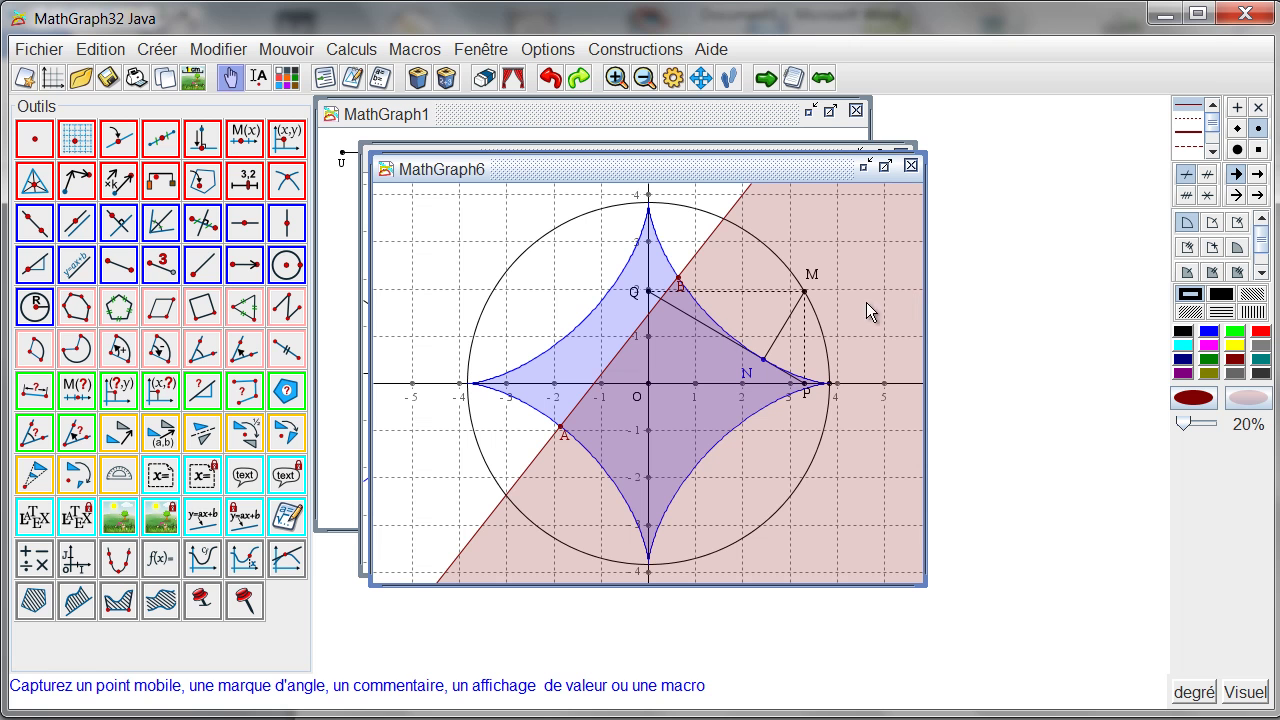
# Step: Measure the abscissa and the ordinate of point N in the frame (O,I,J)
pyautogui.click(118, 396)
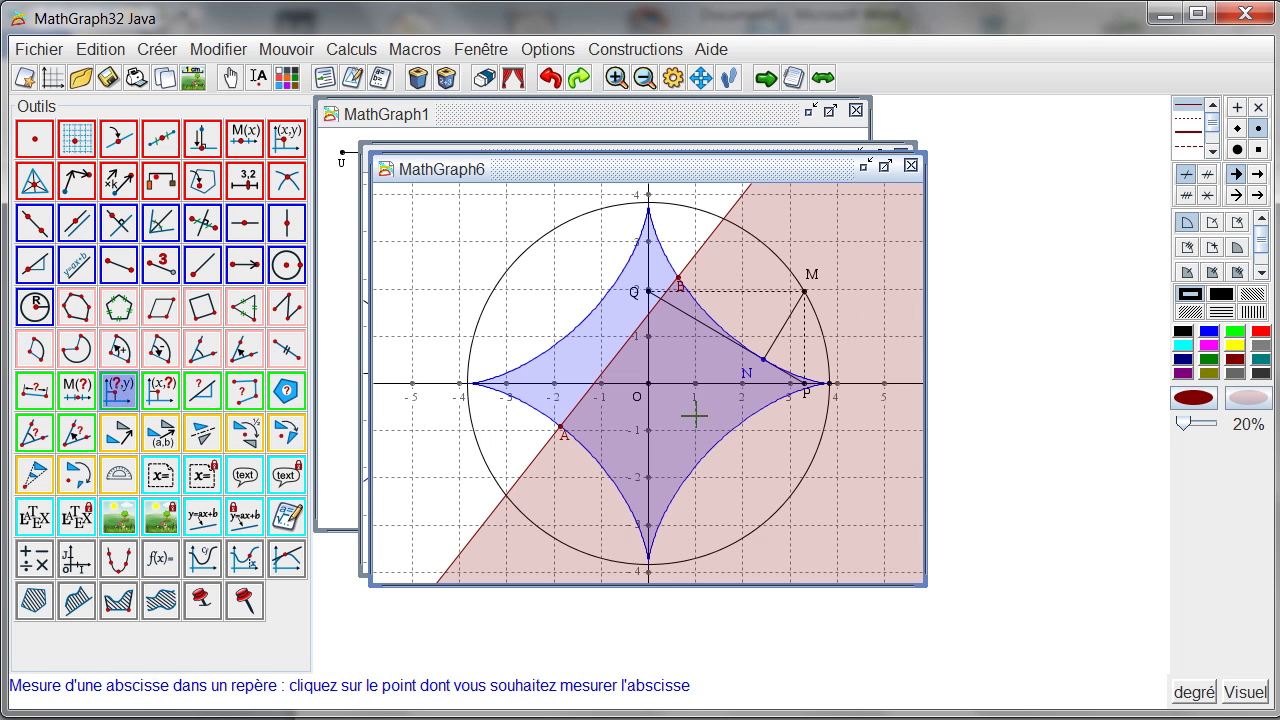
pyautogui.click(765, 360)
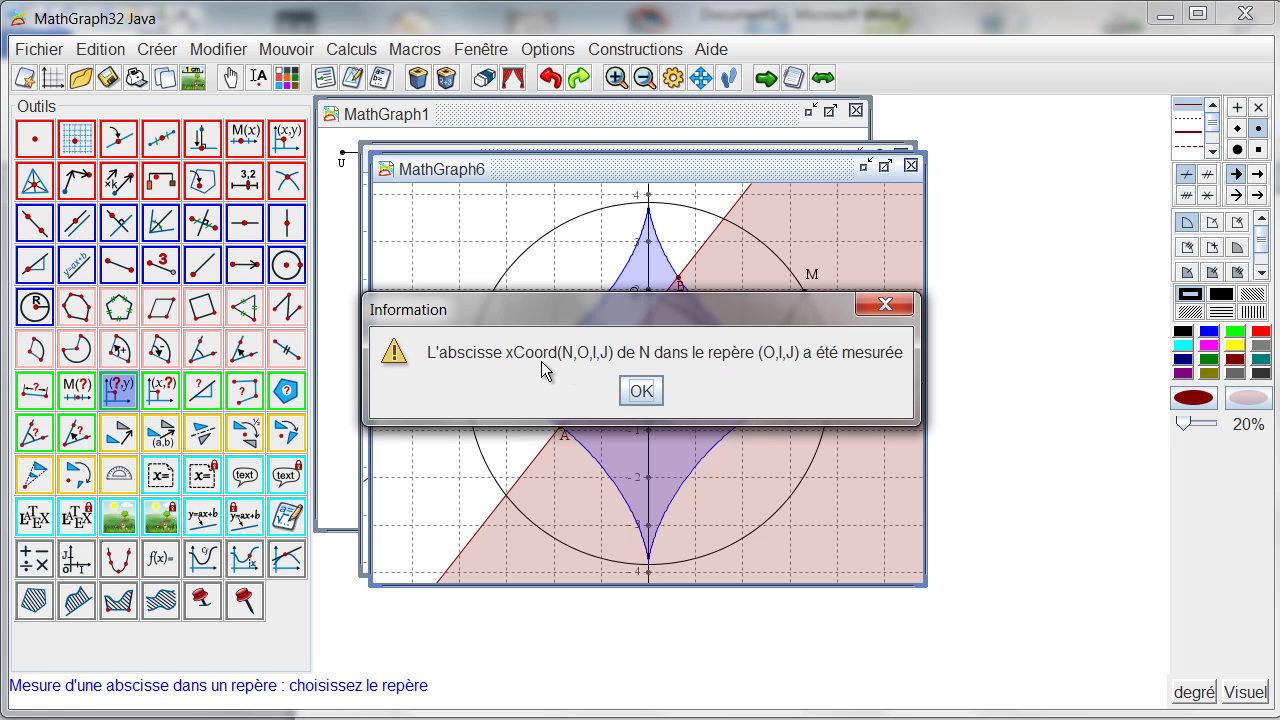
pyautogui.click(640, 391)
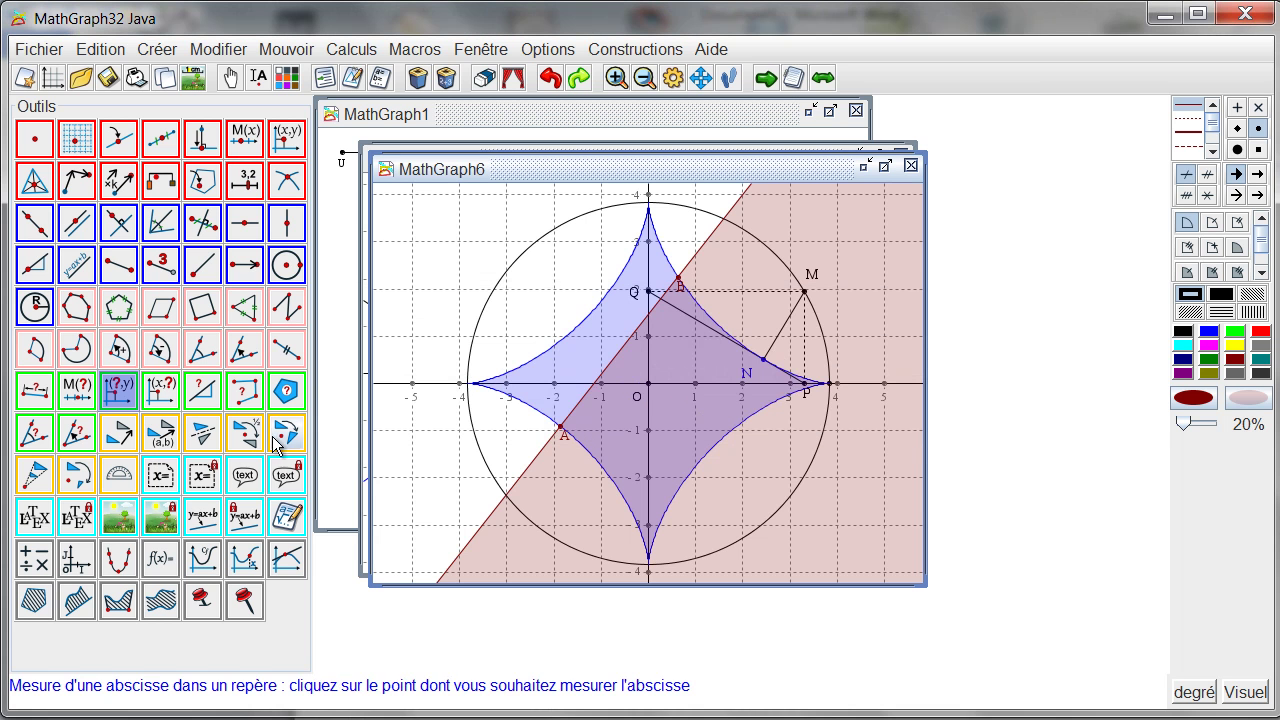
pyautogui.click(170, 399)
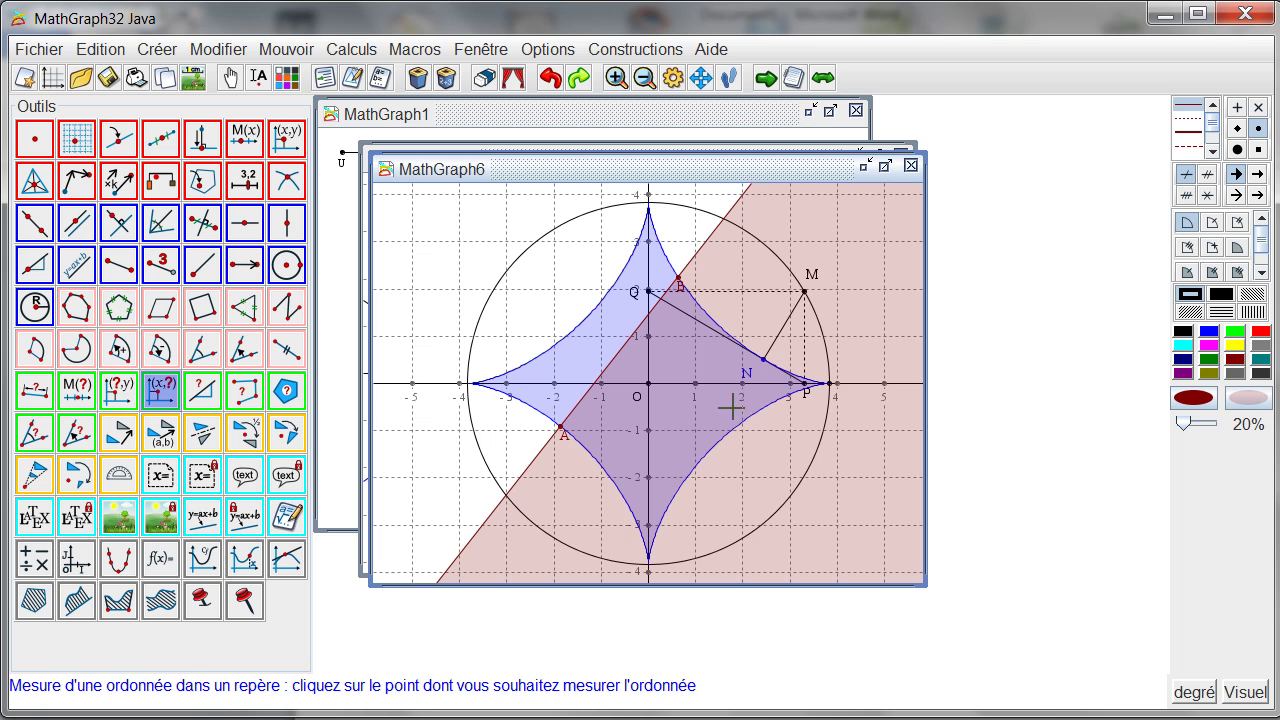
pyautogui.click(765, 362)
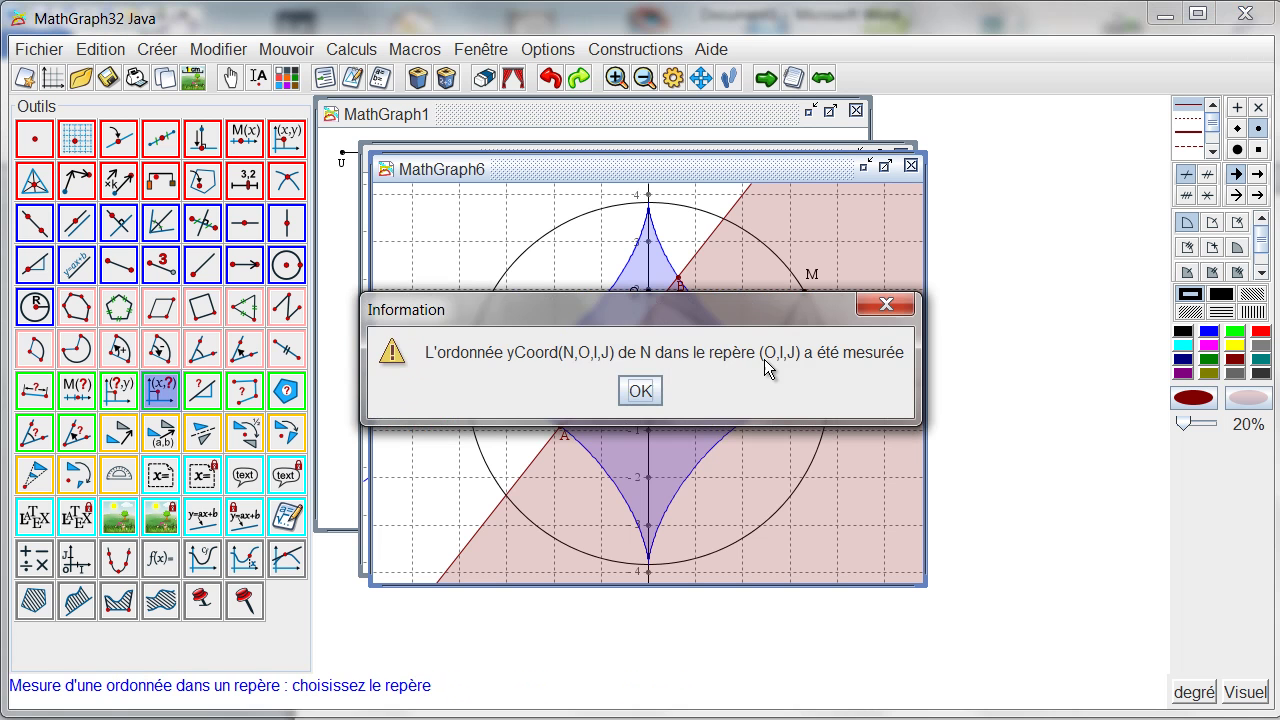
pyautogui.click(645, 391)
pyautogui.click(653, 386)
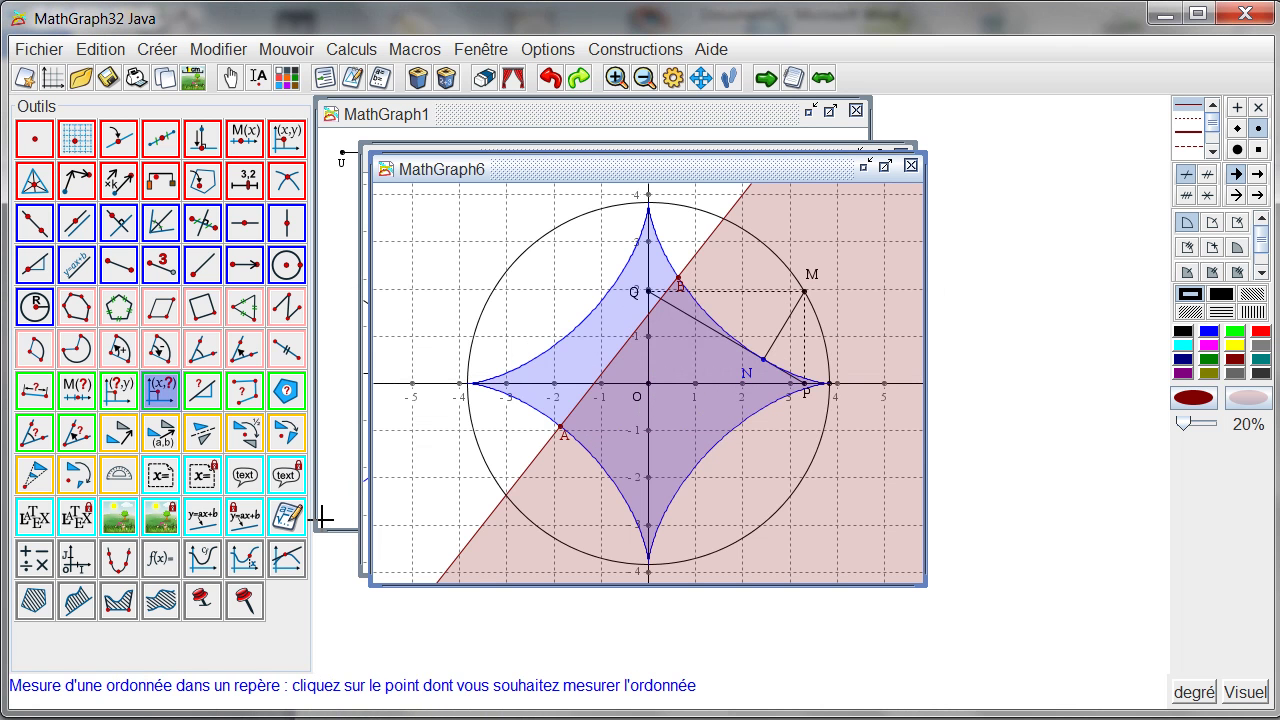
# Step: Create a real calculation named x with the formula xCoord(N,O,I,J)
pyautogui.click(25, 563)
pyautogui.write('x')
pyautogui.click(487, 400)
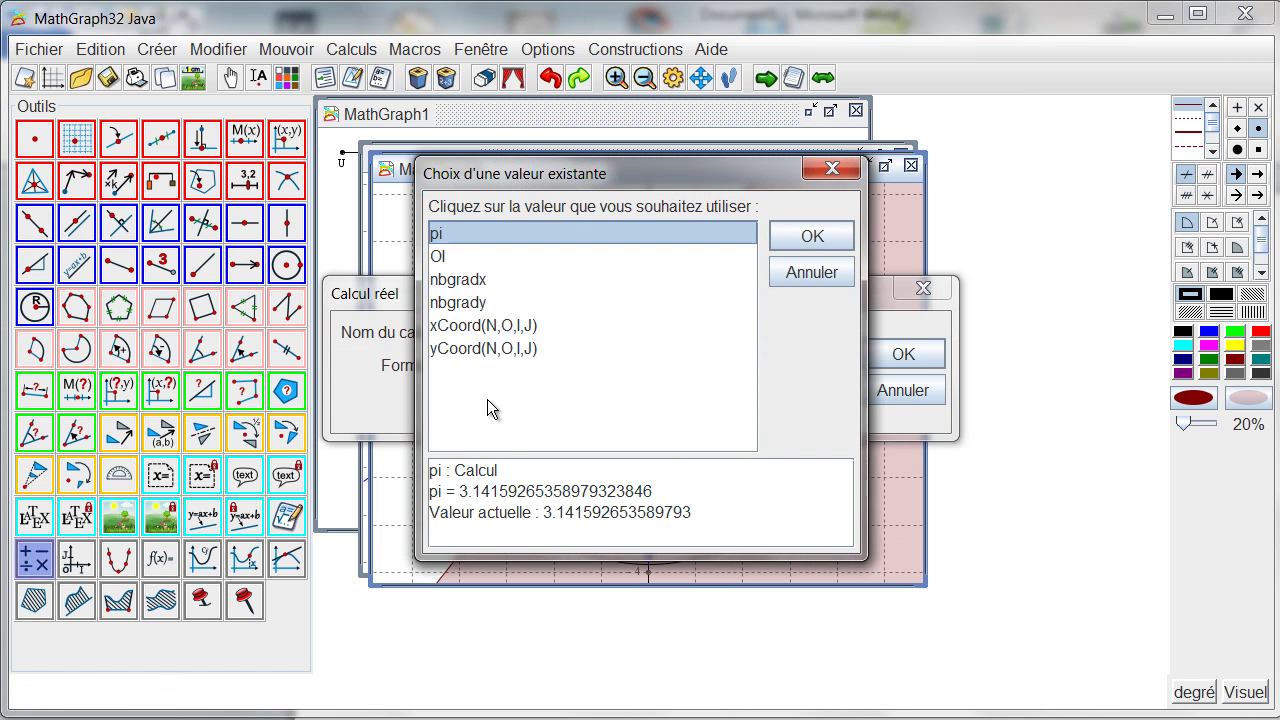
pyautogui.click(502, 325)
pyautogui.click(797, 247)
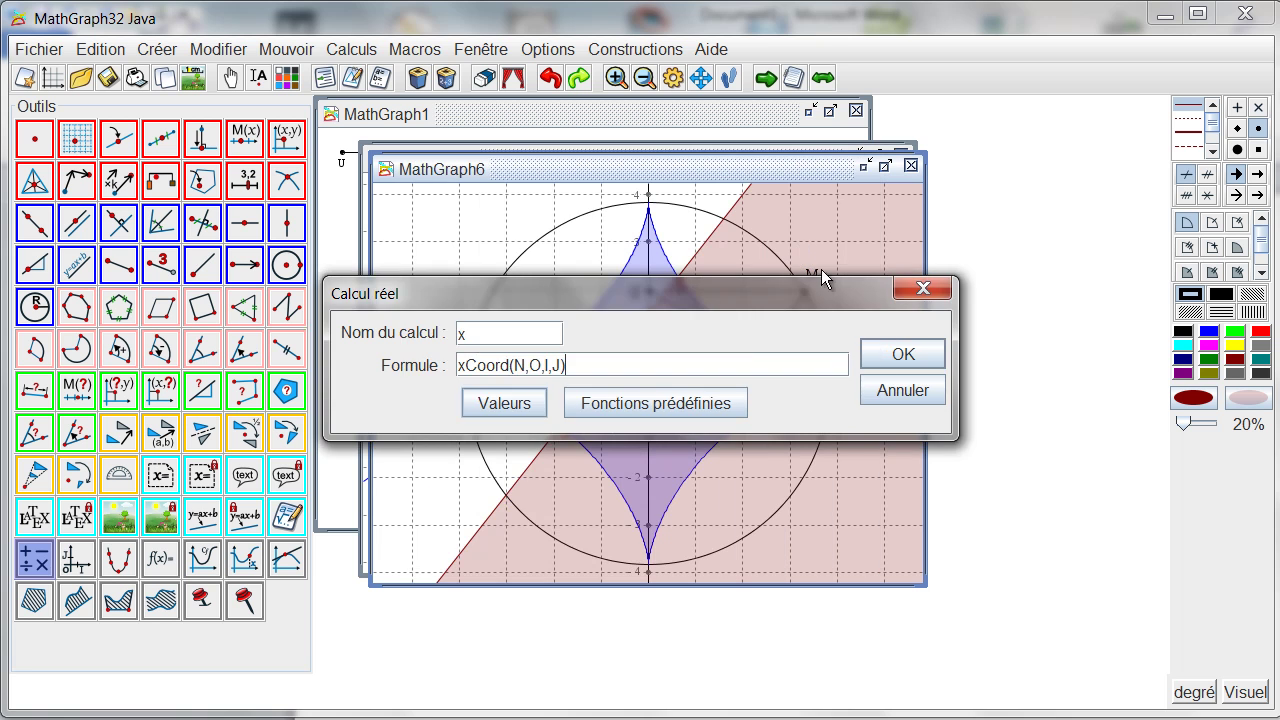
pyautogui.click(889, 354)
# Step: Create a real calculation named y with the formula yCoord(N,O,I,J)
pyautogui.click(35, 560)
pyautogui.write('y')
pyautogui.click(525, 400)
pyautogui.click(469, 349)
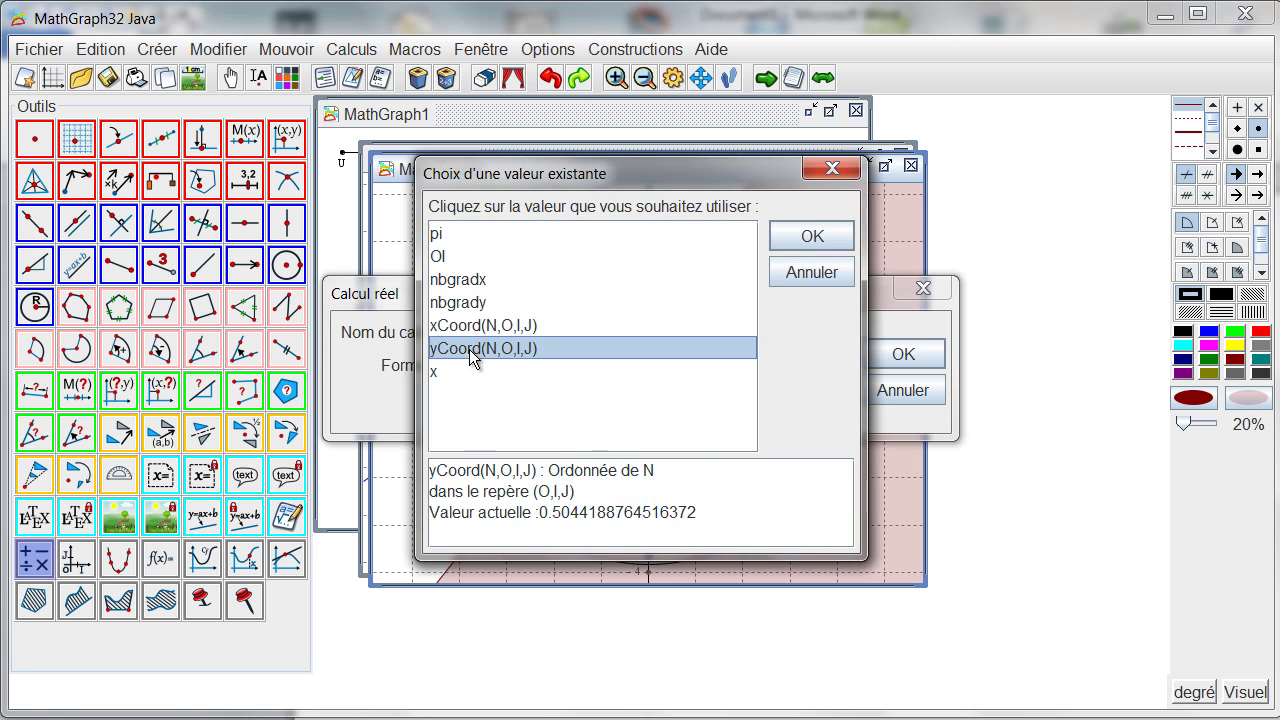
pyautogui.click(809, 239)
pyautogui.click(900, 353)
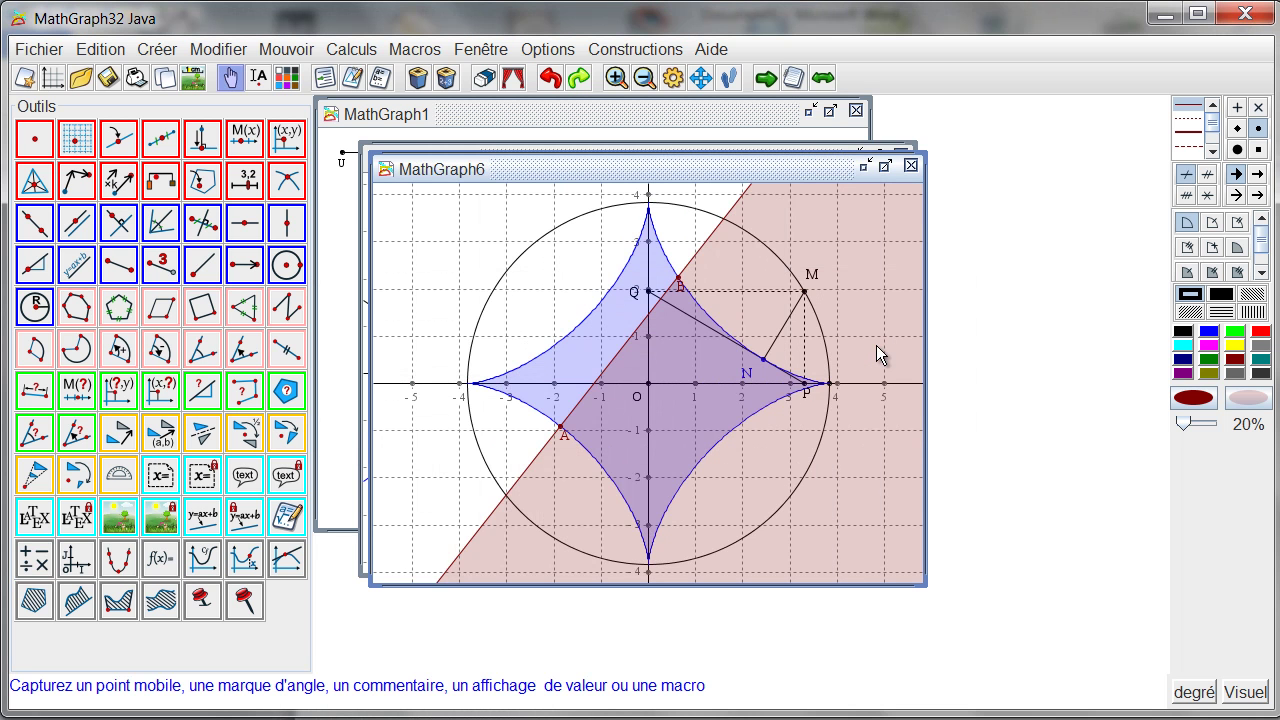
# Step: Start a LaTeX display in the figure's upper-left area with the code N\left( \Val{x};\Val{y} \right), using the dynamic values x and y
pyautogui.click(35, 518)
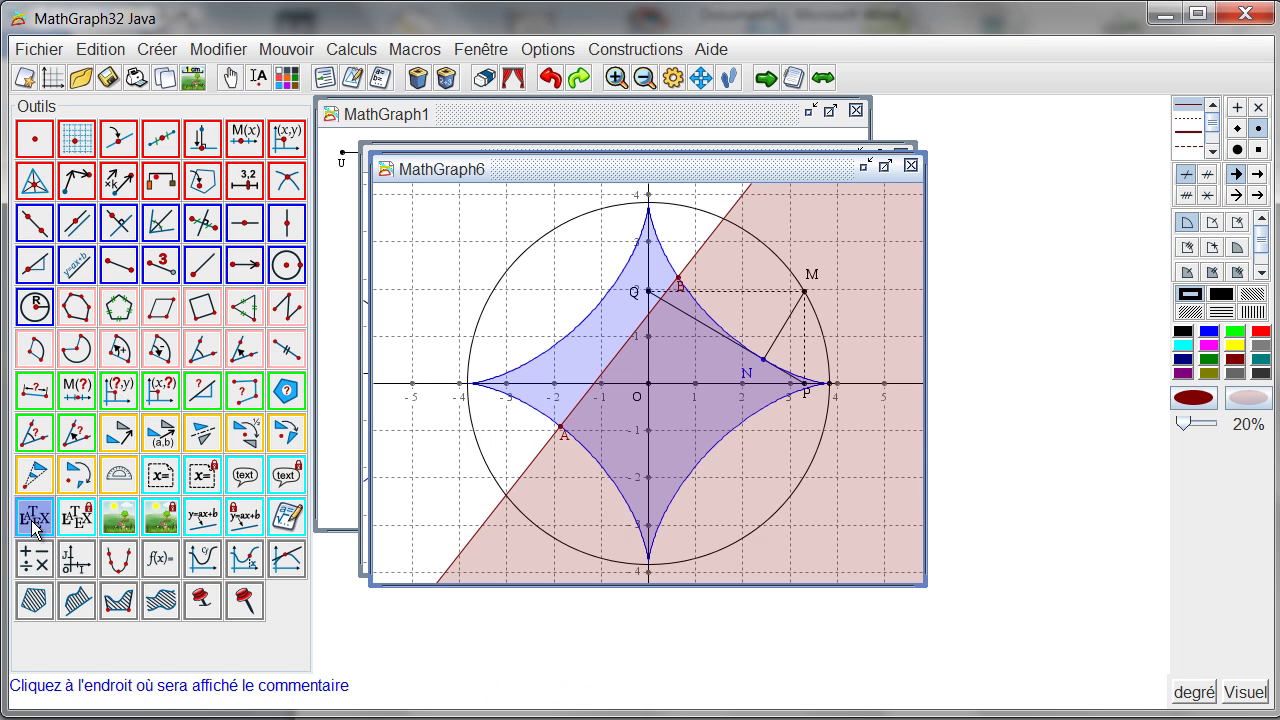
pyautogui.click(392, 201)
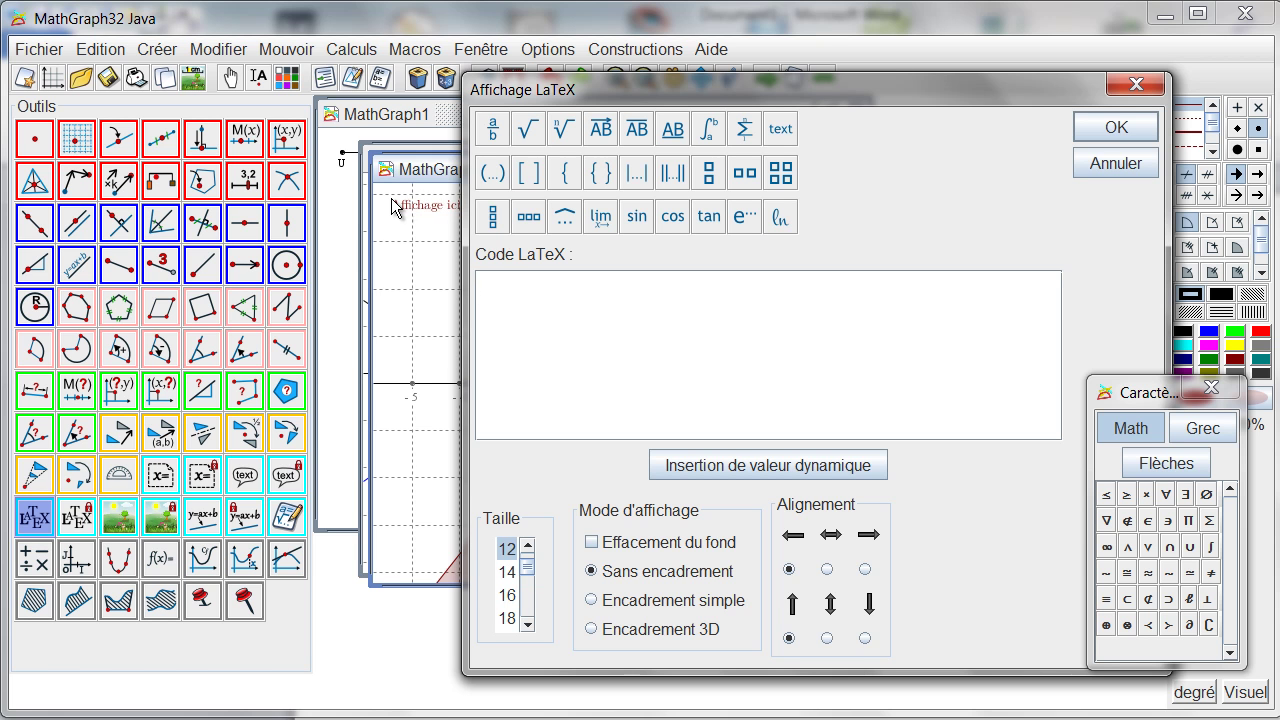
pyautogui.write('N')
pyautogui.click(506, 175)
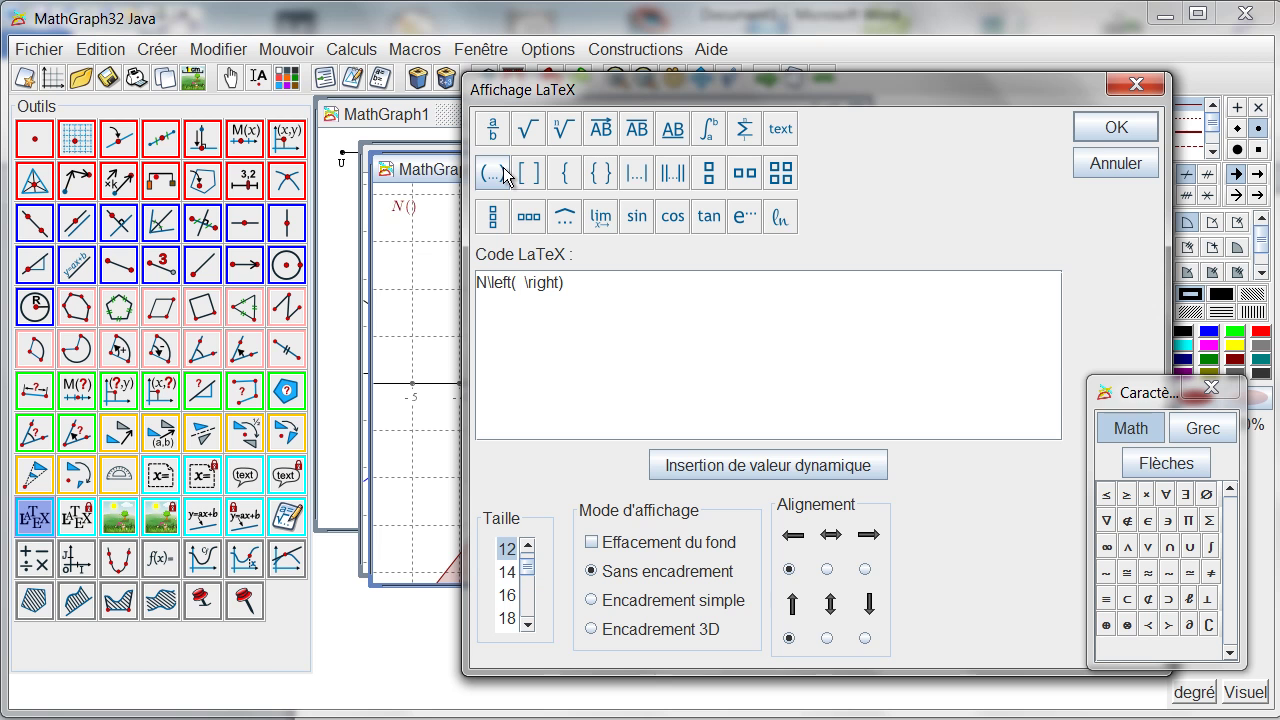
pyautogui.click(811, 467)
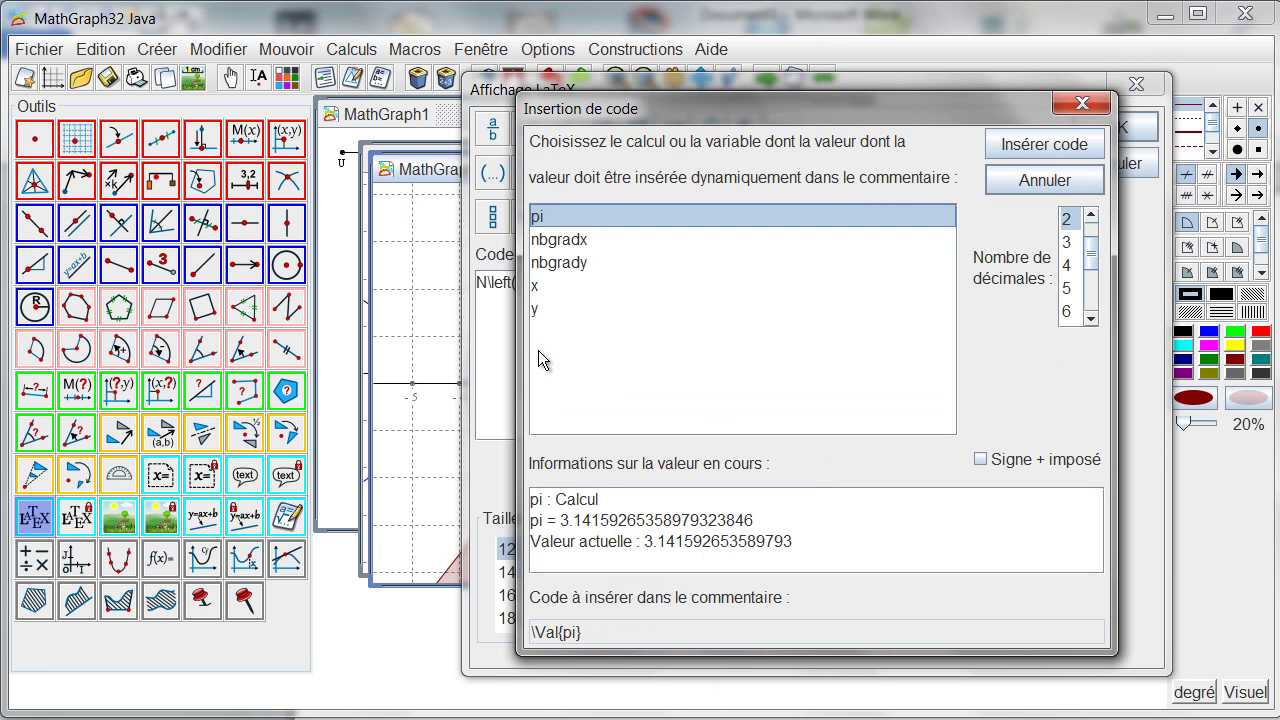
pyautogui.click(536, 286)
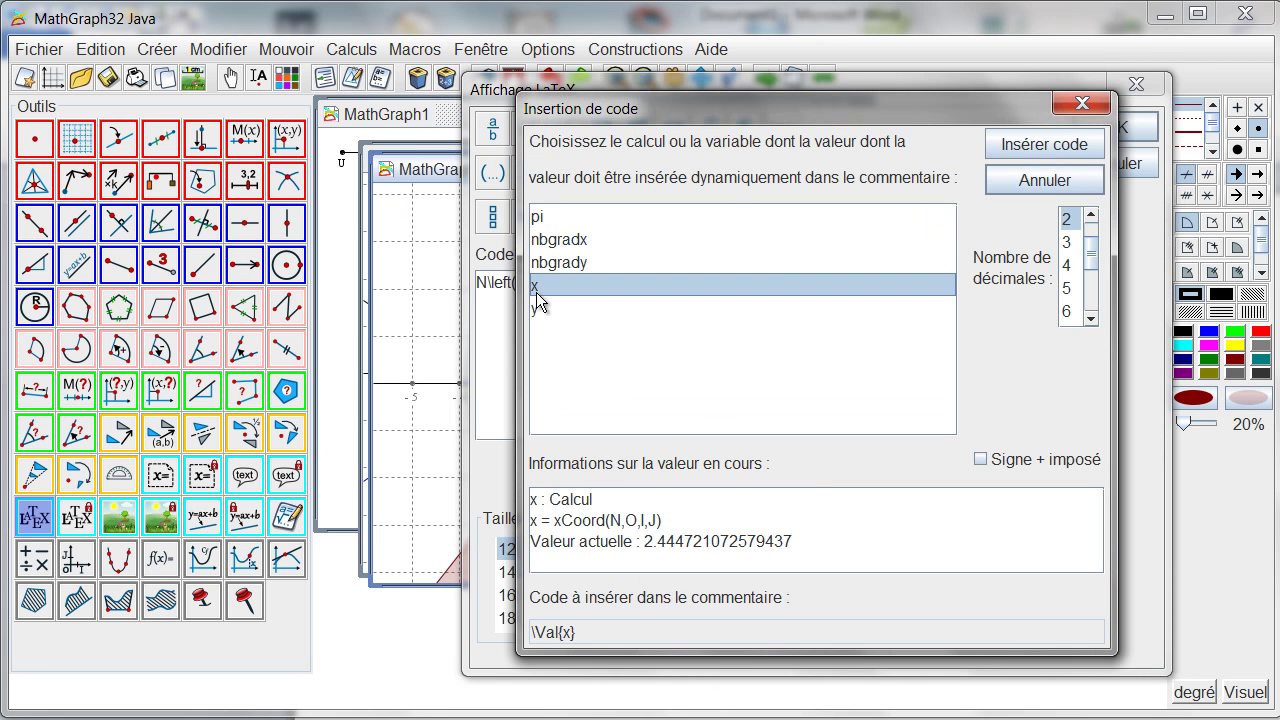
pyautogui.click(1012, 147)
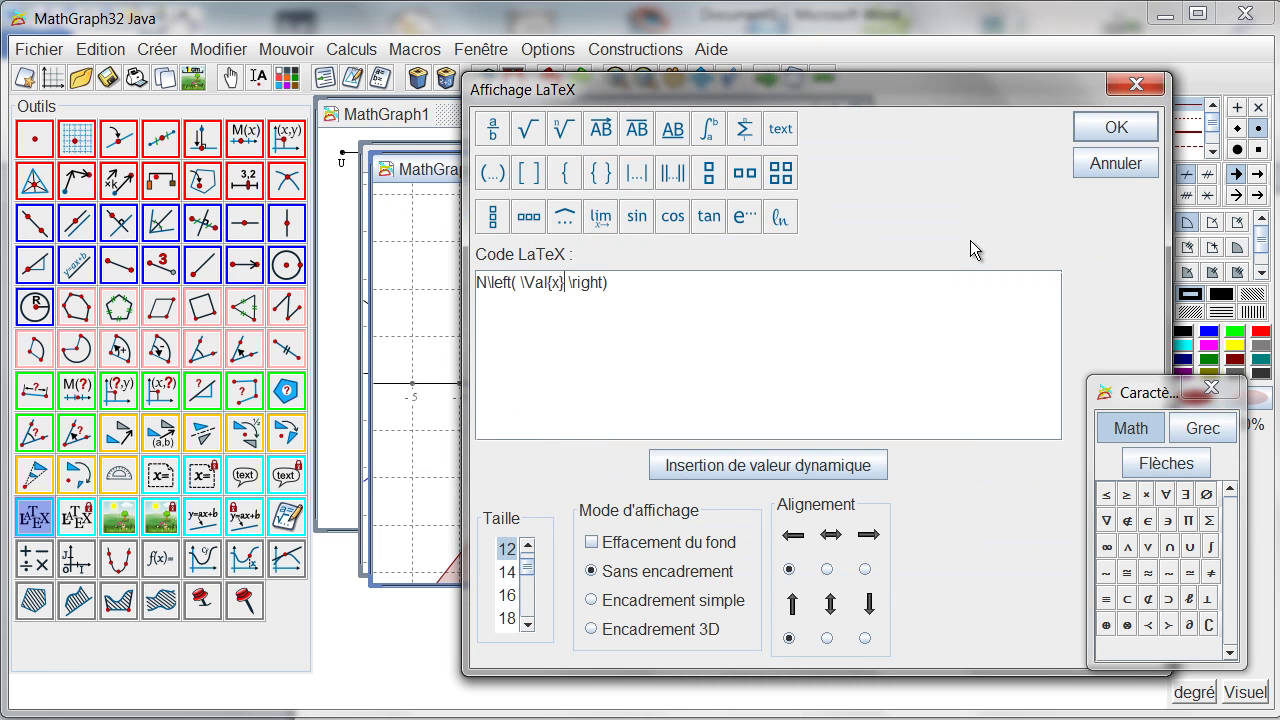
pyautogui.click(775, 463)
pyautogui.click(580, 308)
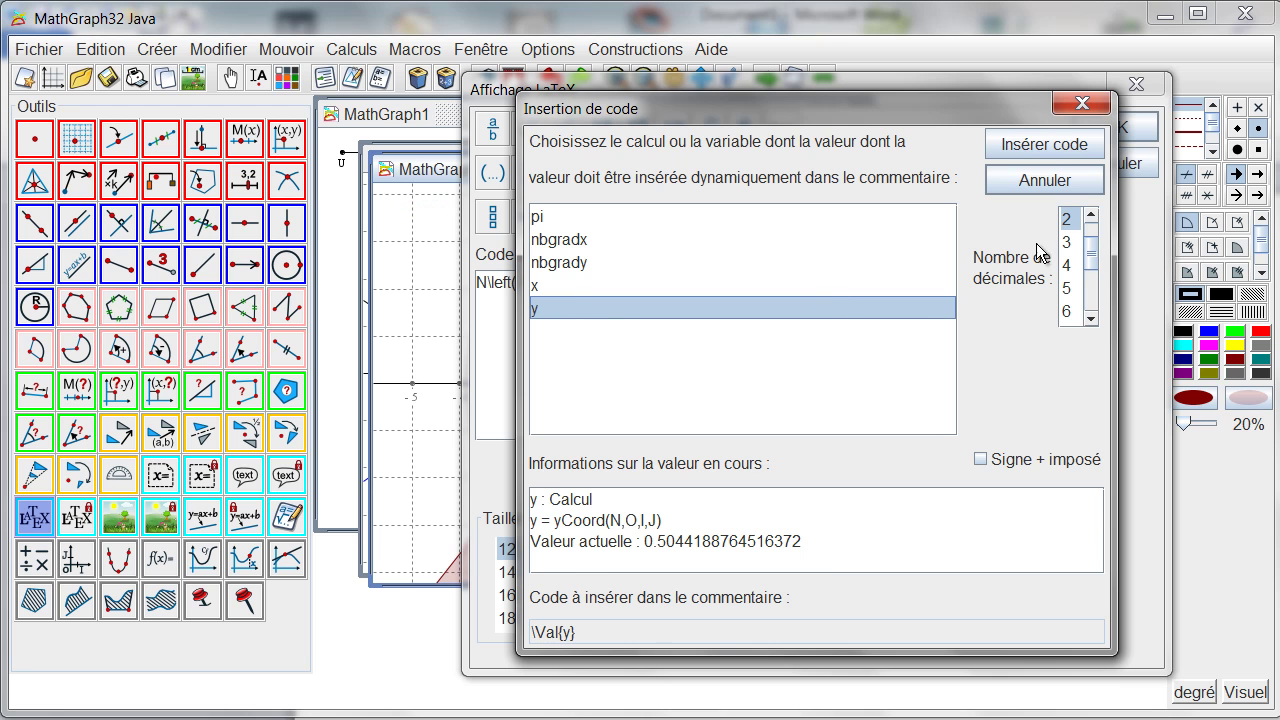
pyautogui.click(1060, 148)
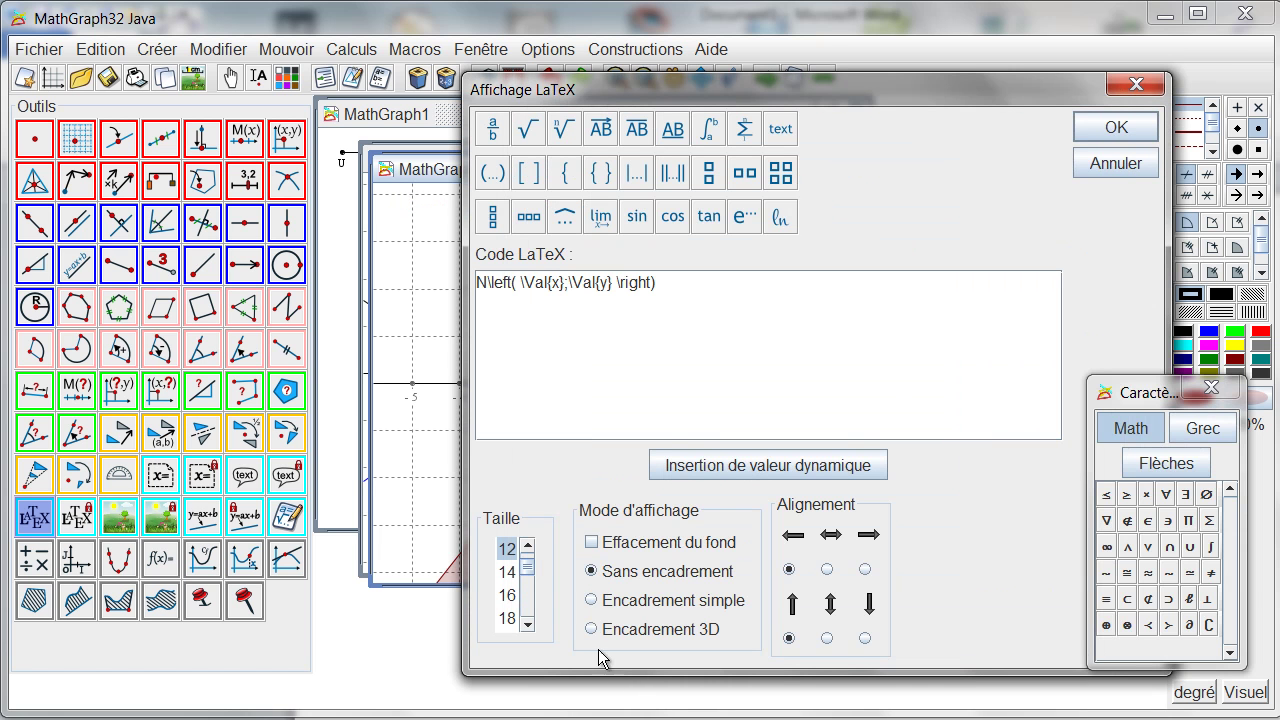
# Step: Finish the LaTeX display with a simple frame and an erased pale lavender background, and move M along the circle
pyautogui.click(591, 600)
pyautogui.click(591, 542)
pyautogui.click(777, 604)
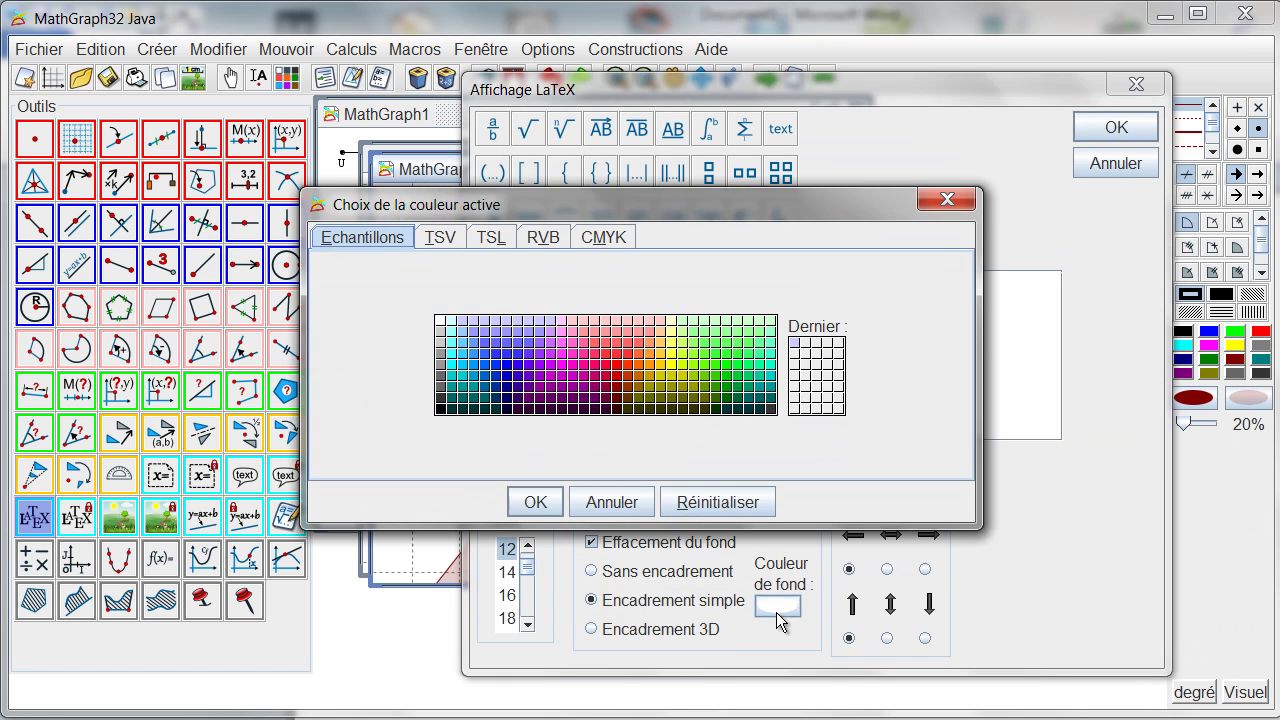
pyautogui.click(557, 323)
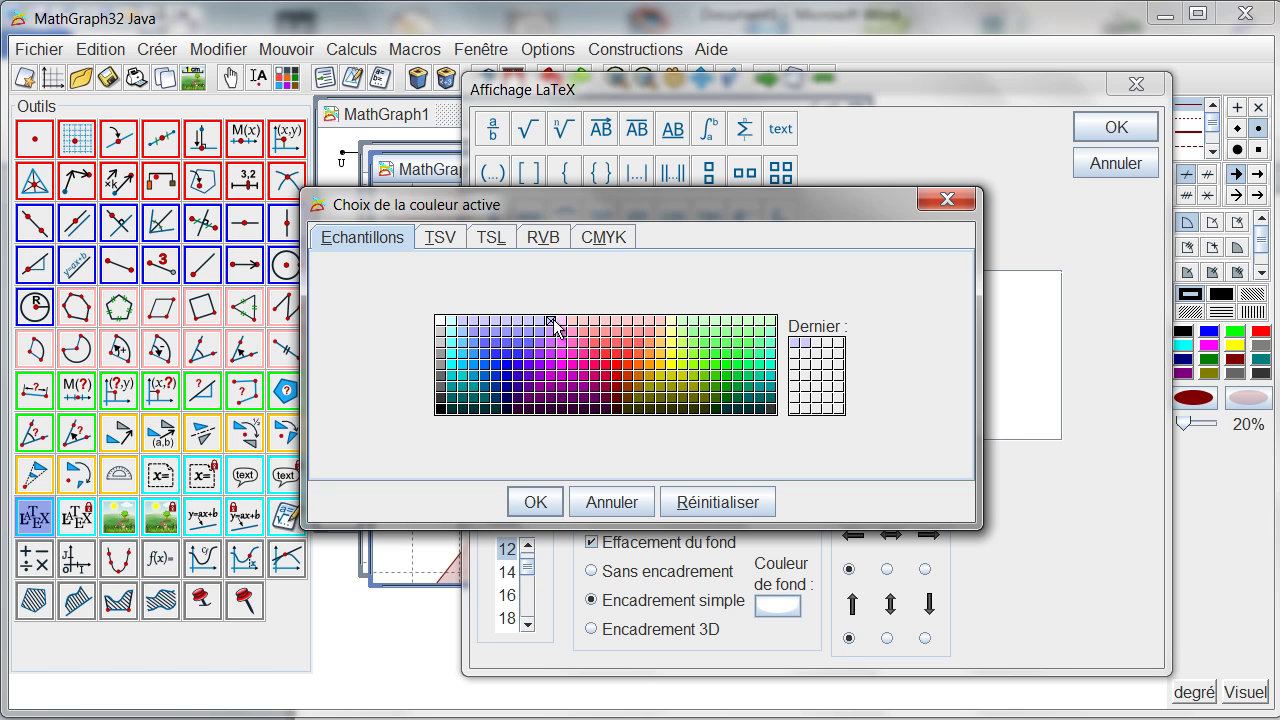
pyautogui.click(553, 508)
pyautogui.click(1110, 128)
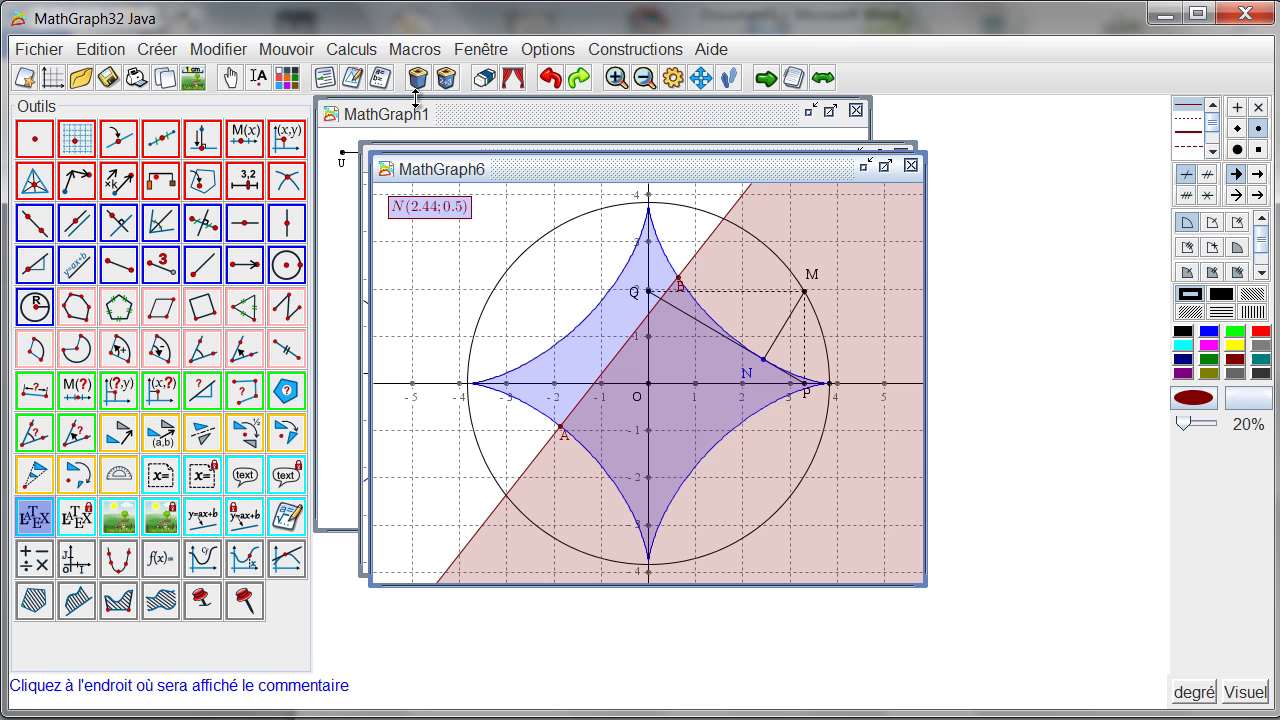
pyautogui.click(229, 77)
pyautogui.moveTo(806, 297); pyautogui.dragTo(771, 309)
# Step: Undo back to the figure with the object locus of segment PQ, removing the LaTeX display, the half-plane and line AB
pyautogui.click(551, 80)
pyautogui.click(551, 80)
pyautogui.click(553, 83)
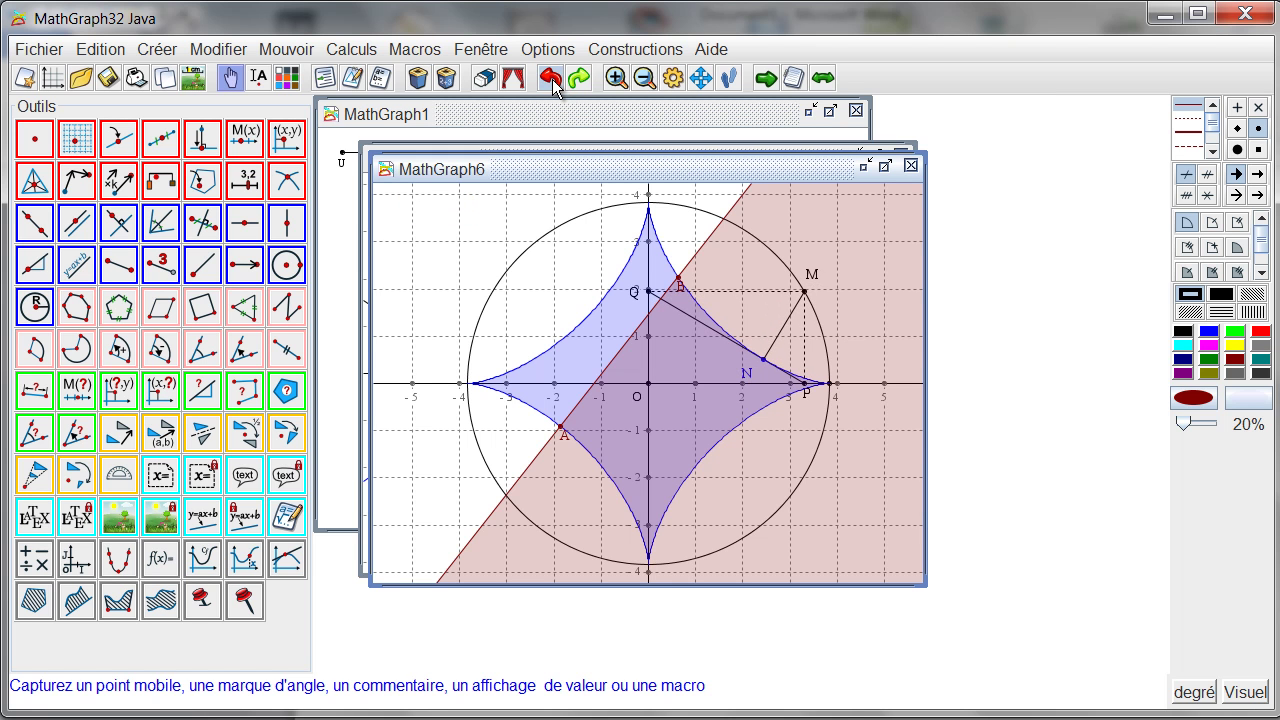
pyautogui.click(554, 84)
pyautogui.click(555, 85)
pyautogui.click(553, 84)
pyautogui.click(552, 84)
pyautogui.click(551, 84)
pyautogui.click(551, 84)
pyautogui.click(551, 84)
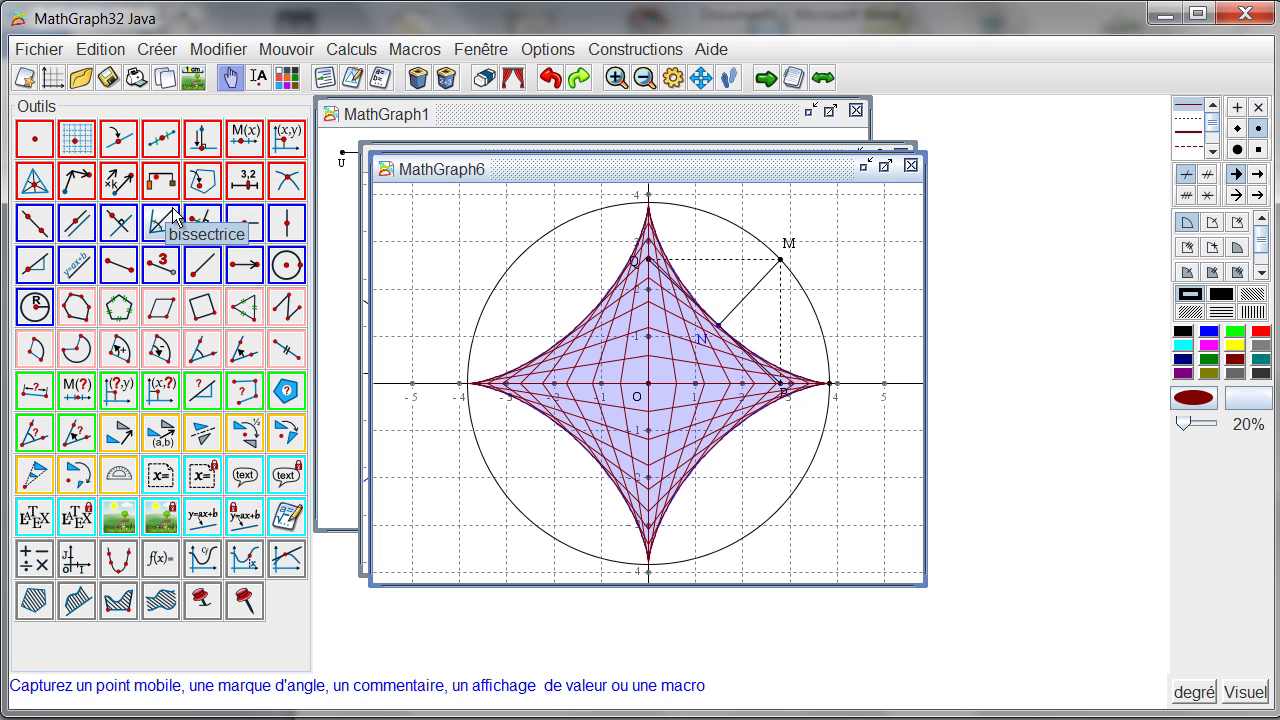
pyautogui.click(247, 186)
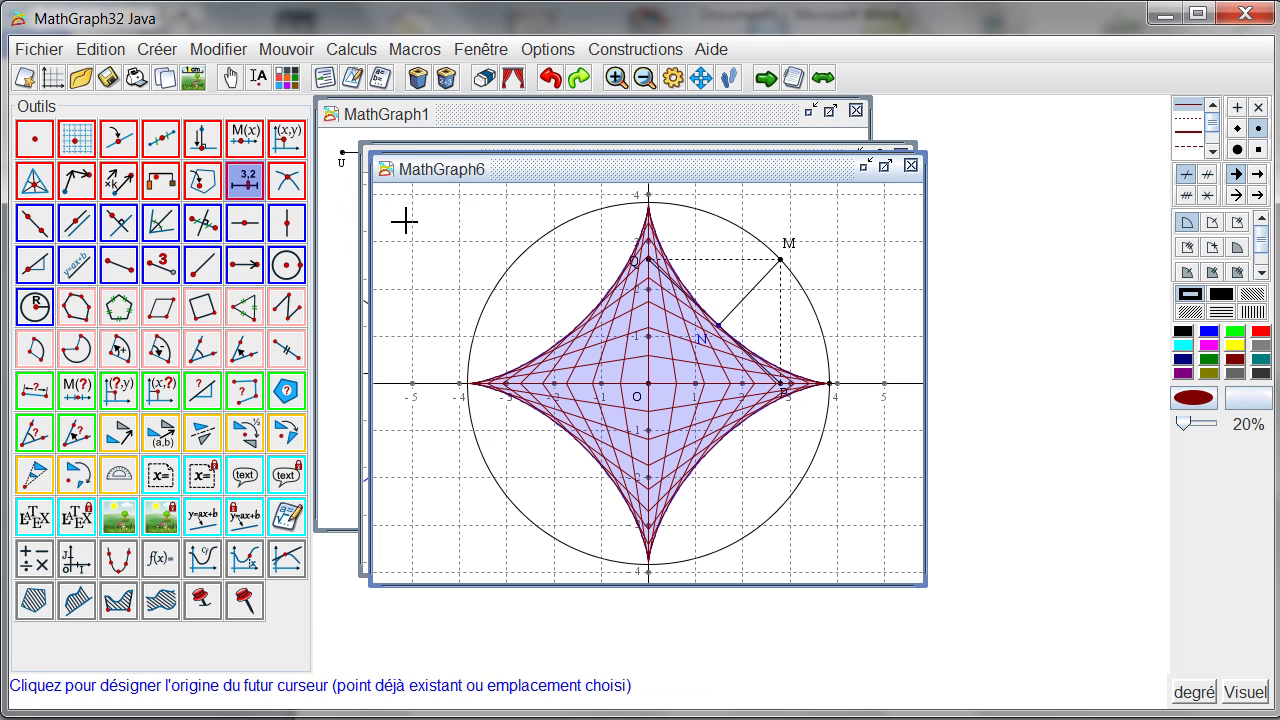
pyautogui.click(410, 221)
pyautogui.press('Escape')
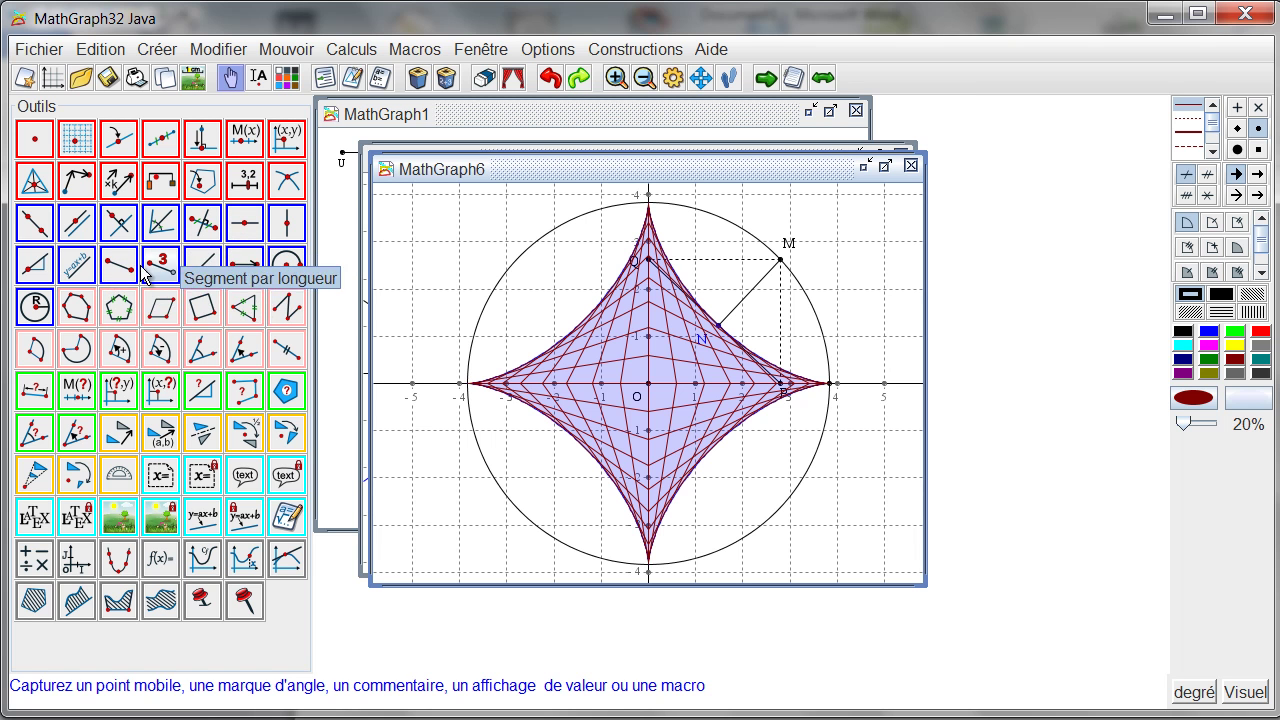
# Step: Start a small horizontal integer-valued slider in the figure's upper-left area, with minimum 10 and maximum 200
pyautogui.click(245, 182)
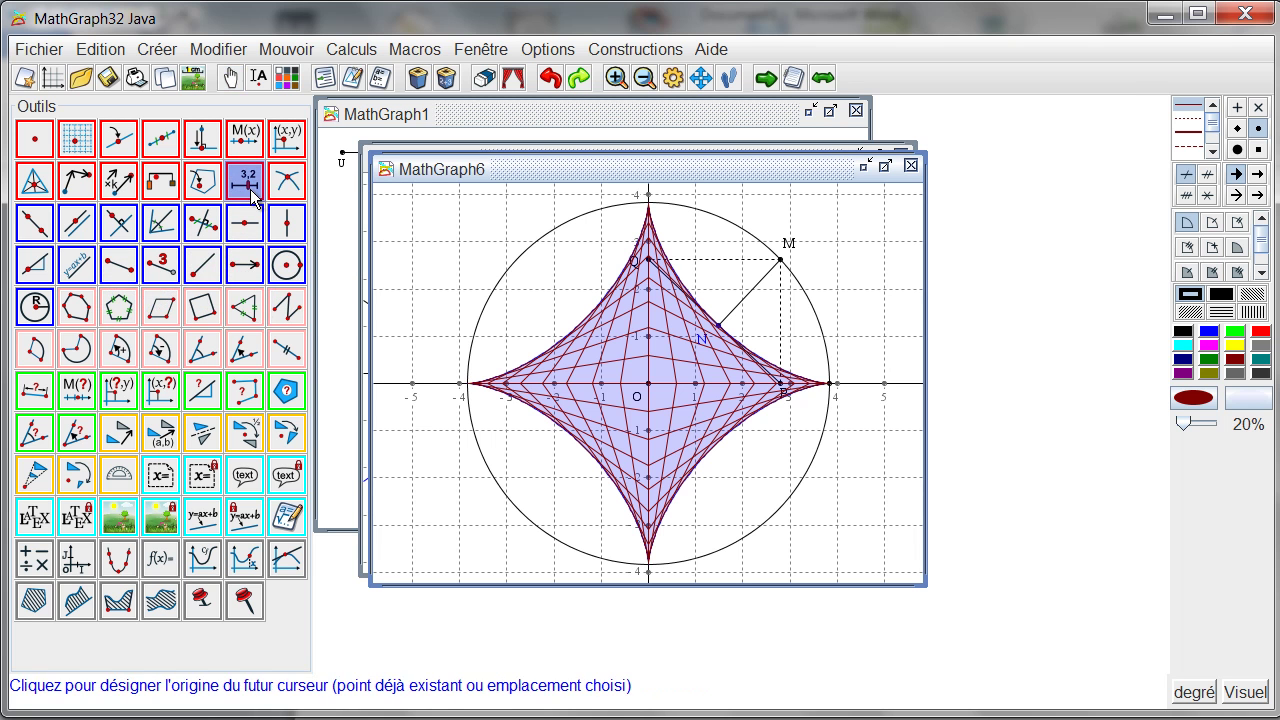
pyautogui.click(411, 219)
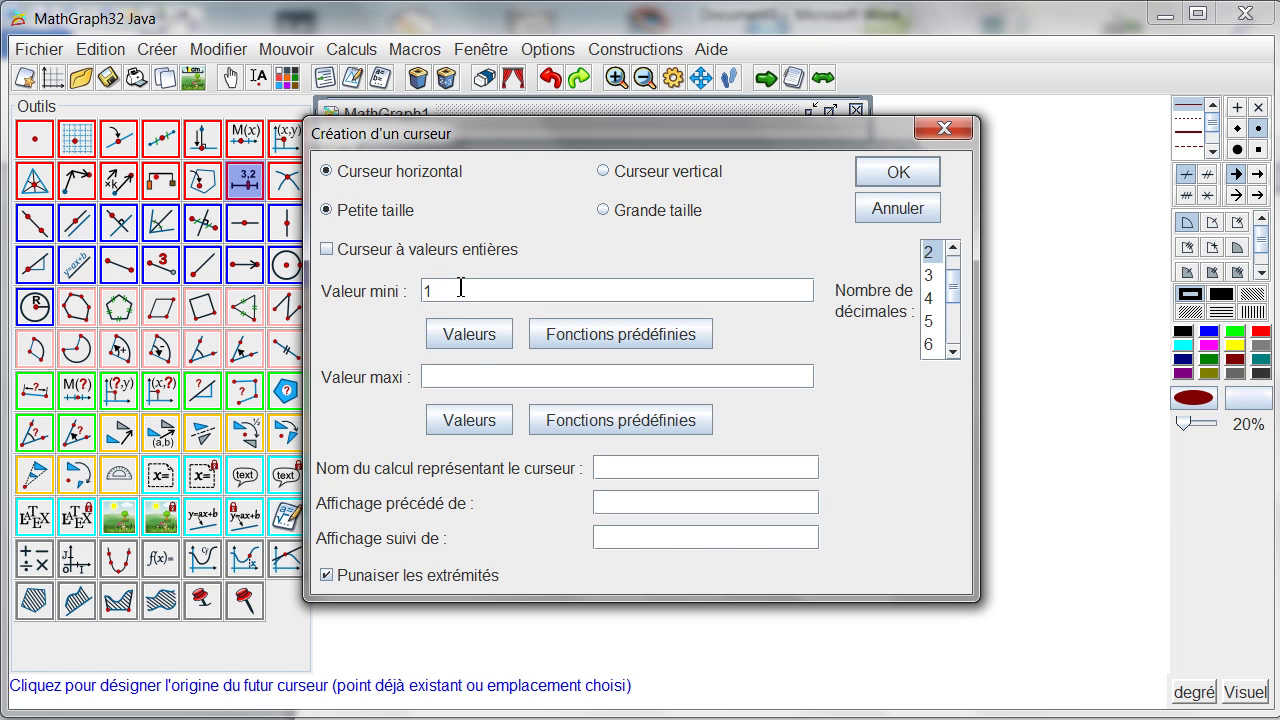
pyautogui.click(455, 373)
pyautogui.write('200')
pyautogui.click(335, 251)
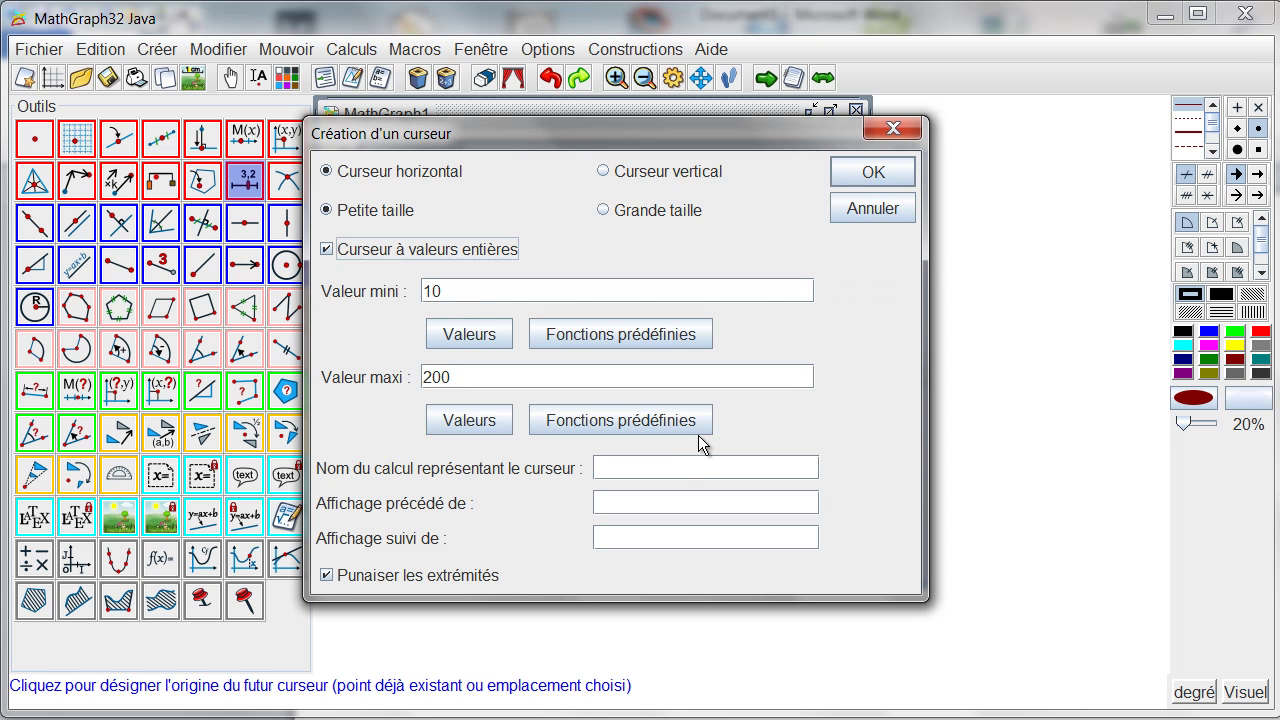
# Step: Name the slider's calculation n with the display prefix $n=, and move the slider to 38
pyautogui.click(685, 468)
pyautogui.click(611, 504)
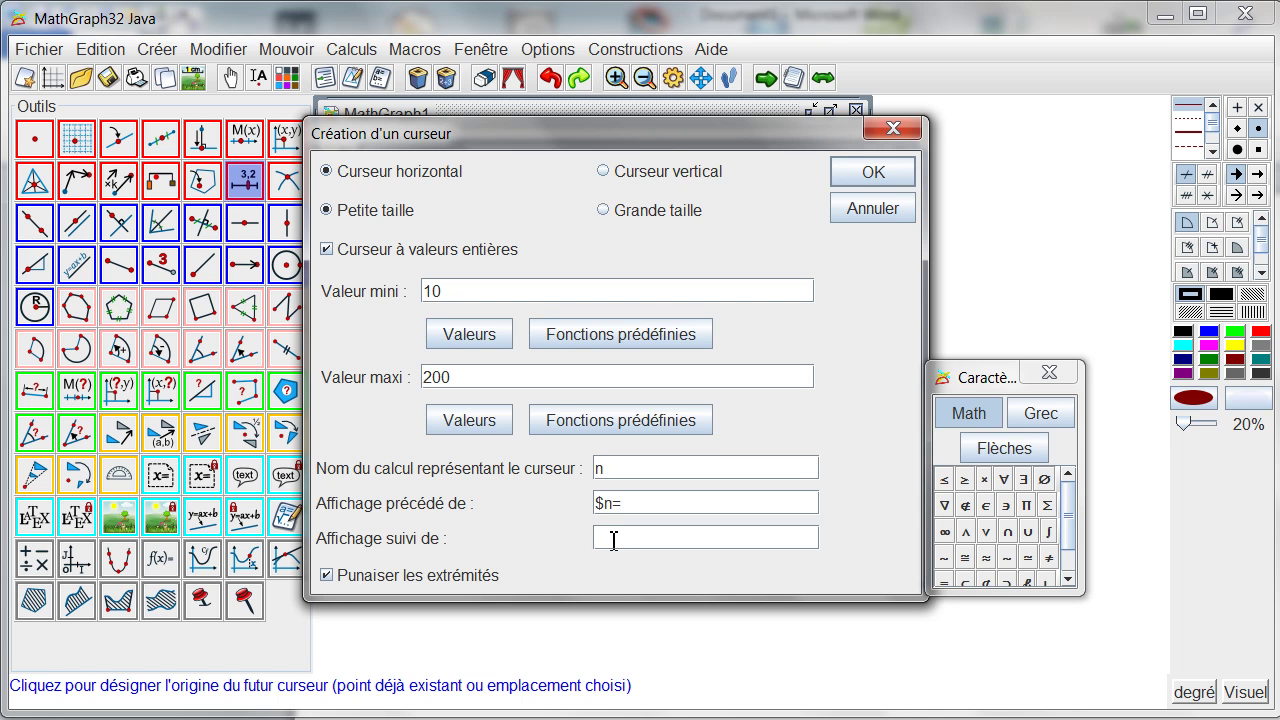
pyautogui.click(861, 176)
pyautogui.click(231, 80)
pyautogui.moveTo(411, 219); pyautogui.dragTo(433, 230)
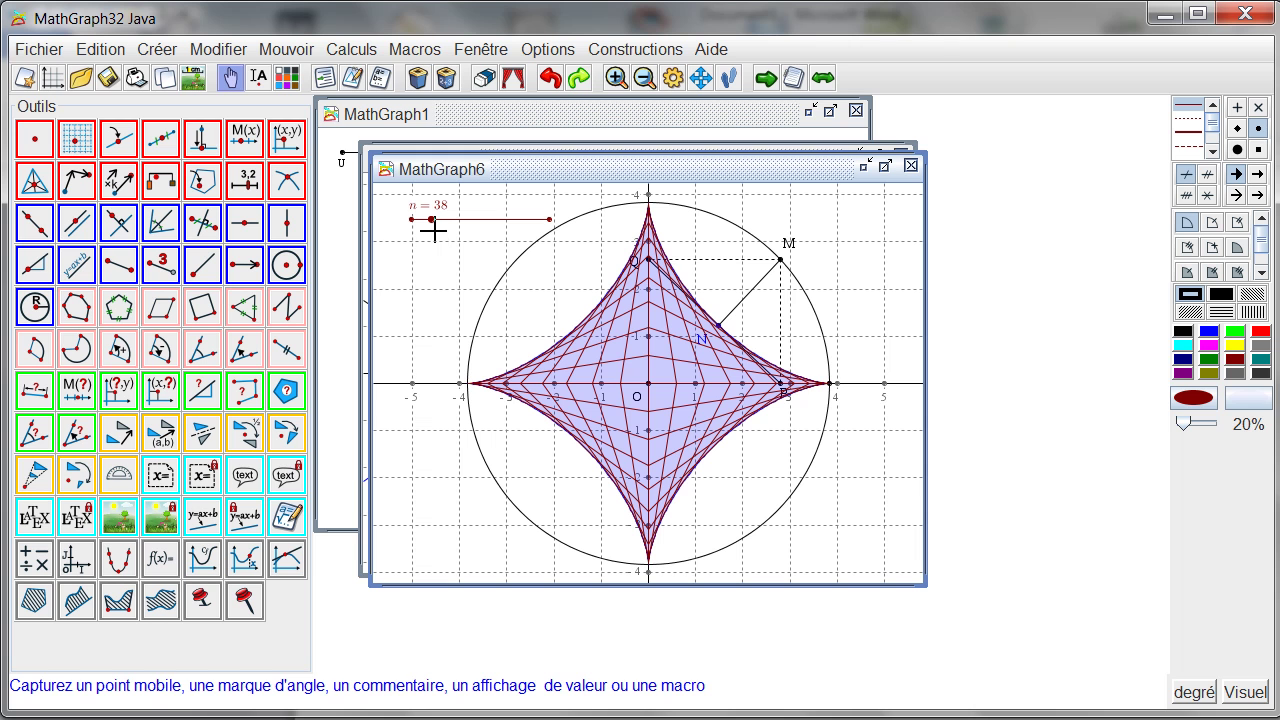
# Step: Try to set the number of positions of the object locus of segment PQ to n
pyautogui.click(353, 79)
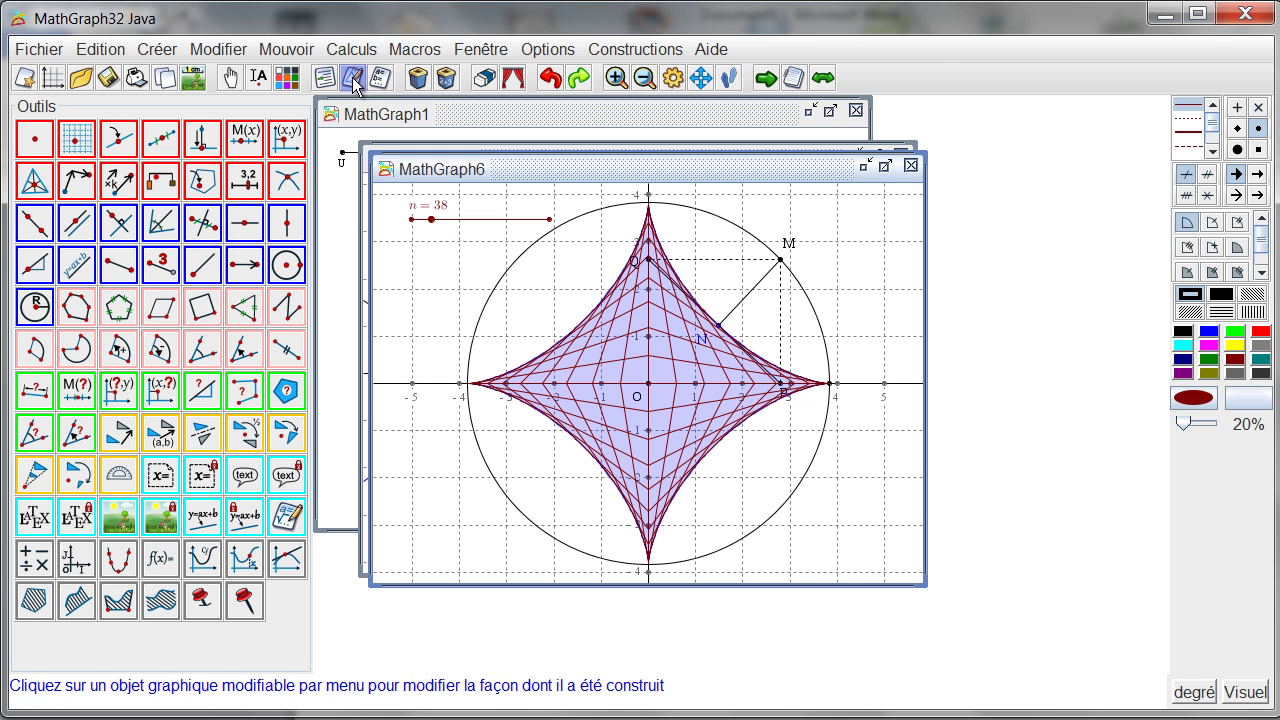
pyautogui.click(636, 328)
pyautogui.press('BackSpace')
pyautogui.write('n')
pyautogui.click(862, 330)
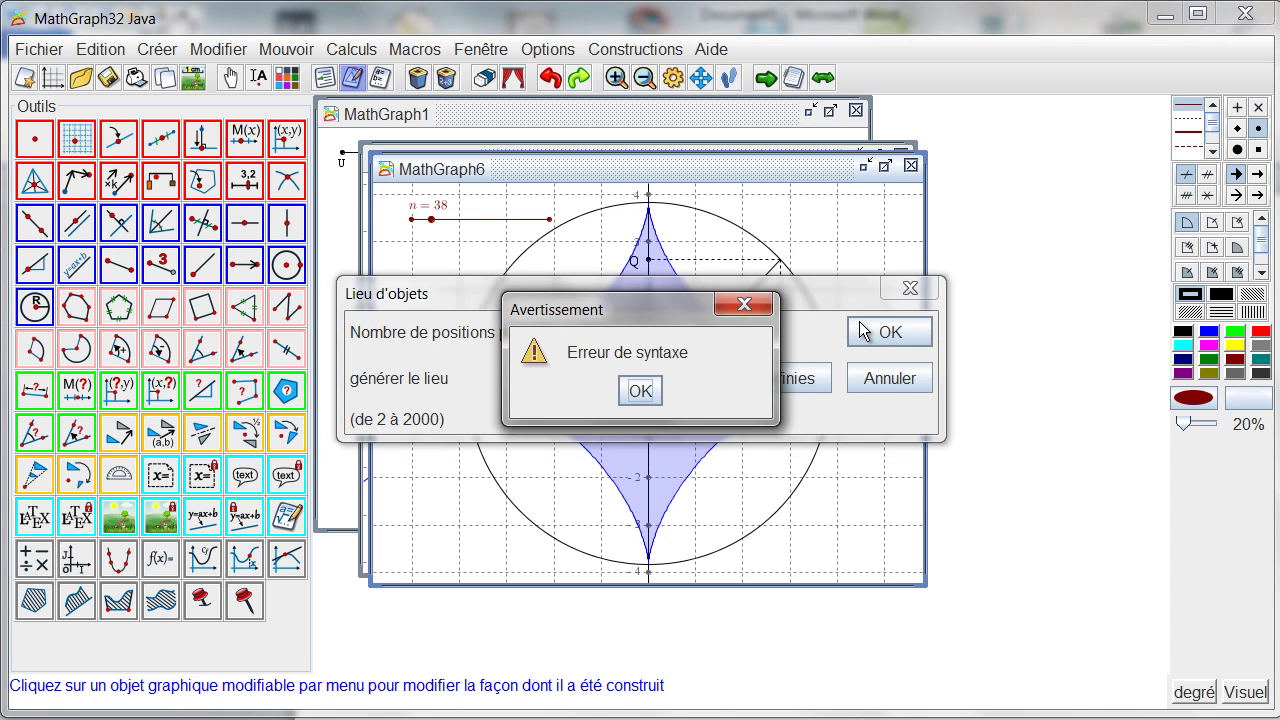
pyautogui.click(636, 389)
pyautogui.click(600, 383)
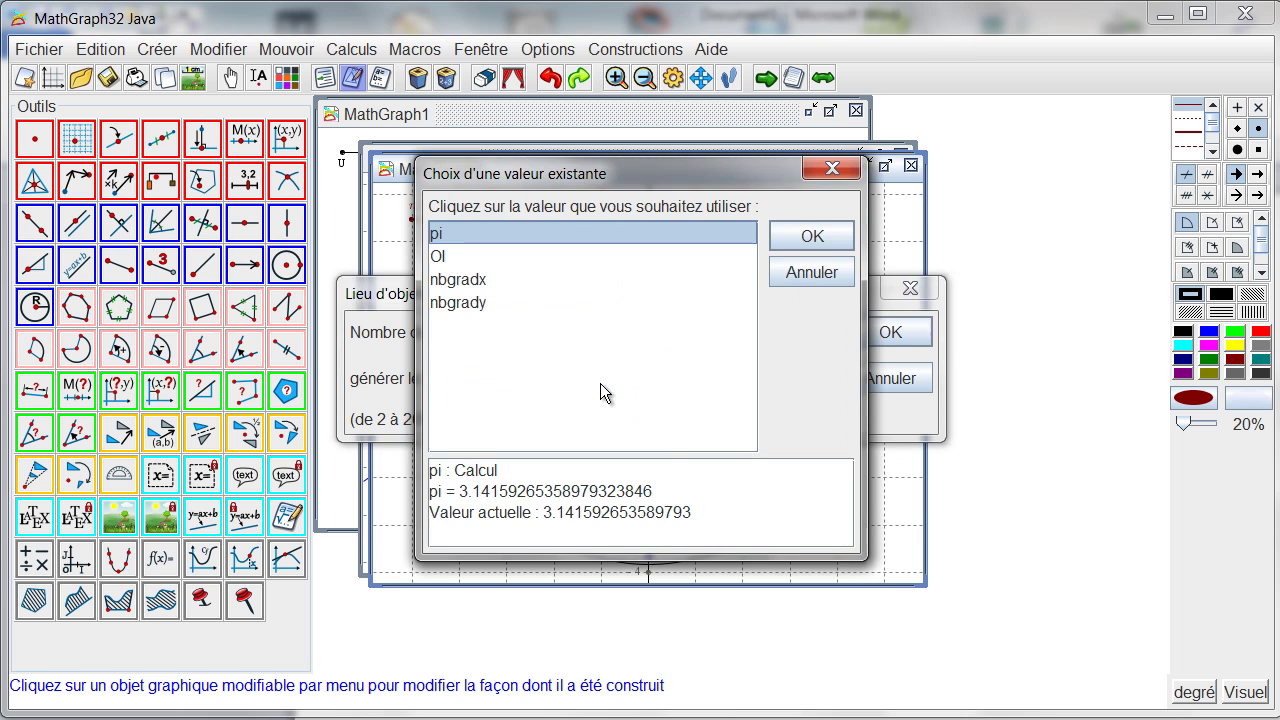
pyautogui.click(805, 273)
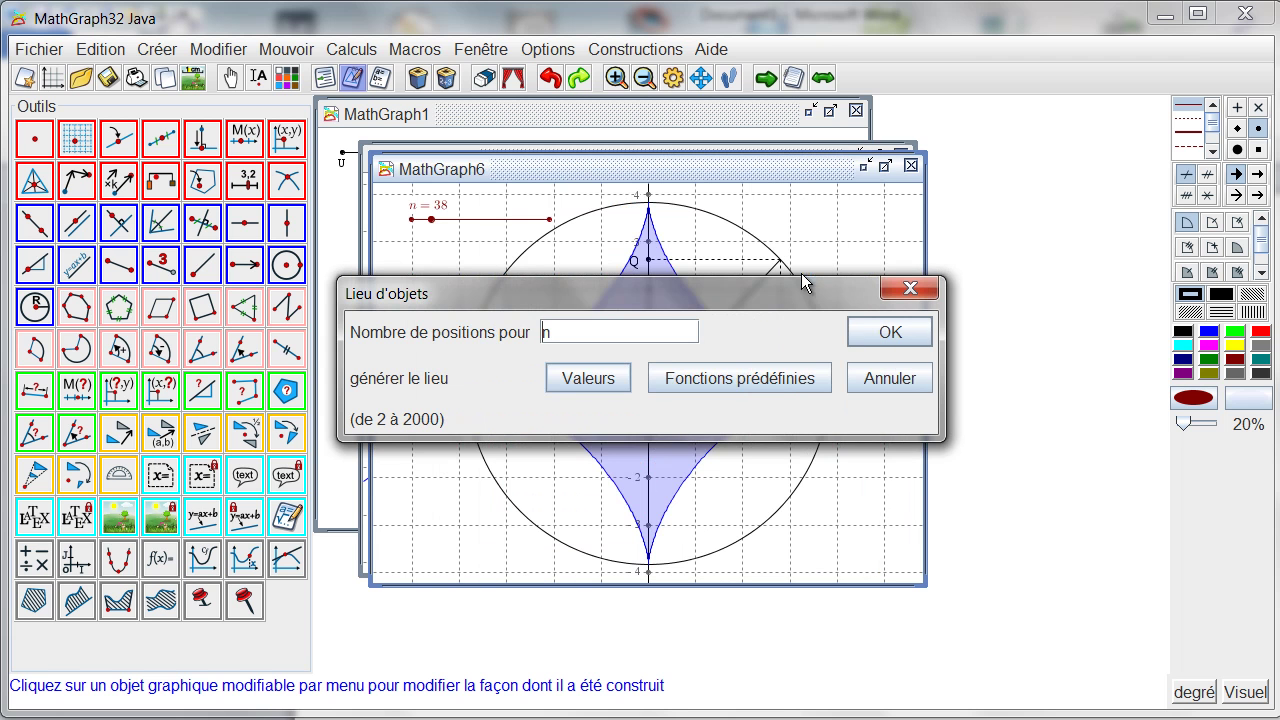
pyautogui.click(871, 328)
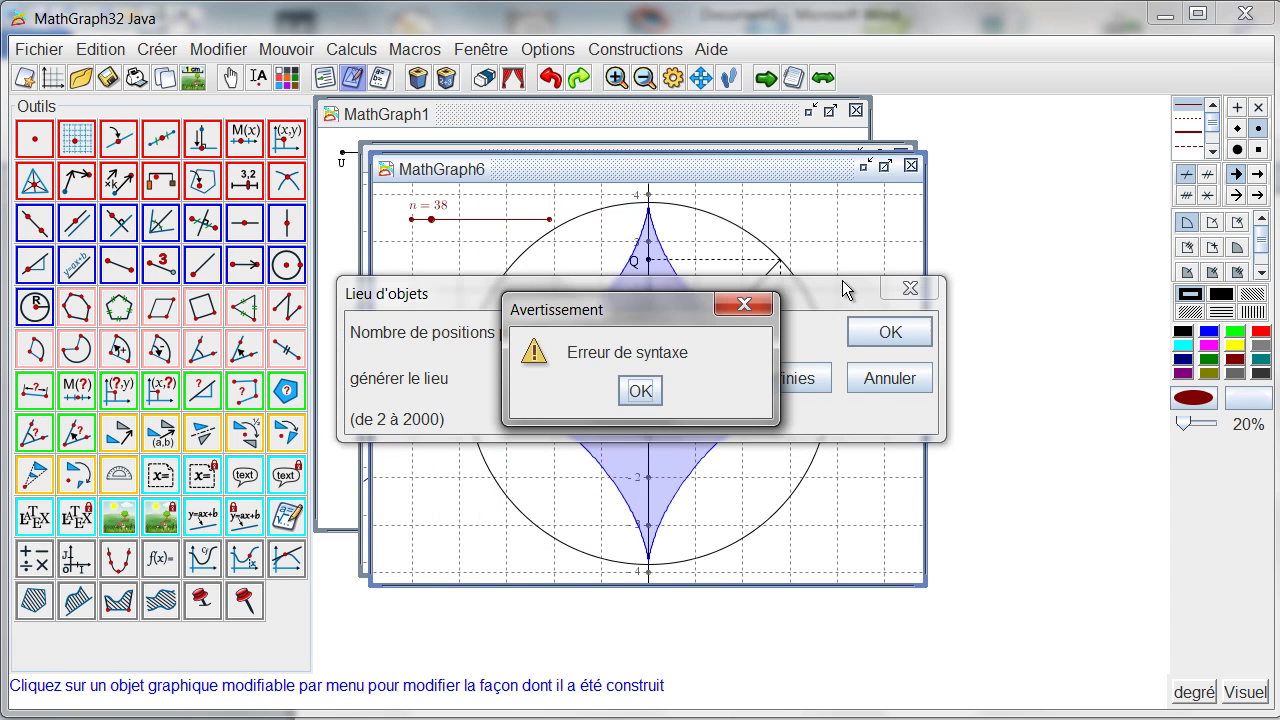
pyautogui.click(638, 391)
pyautogui.click(890, 379)
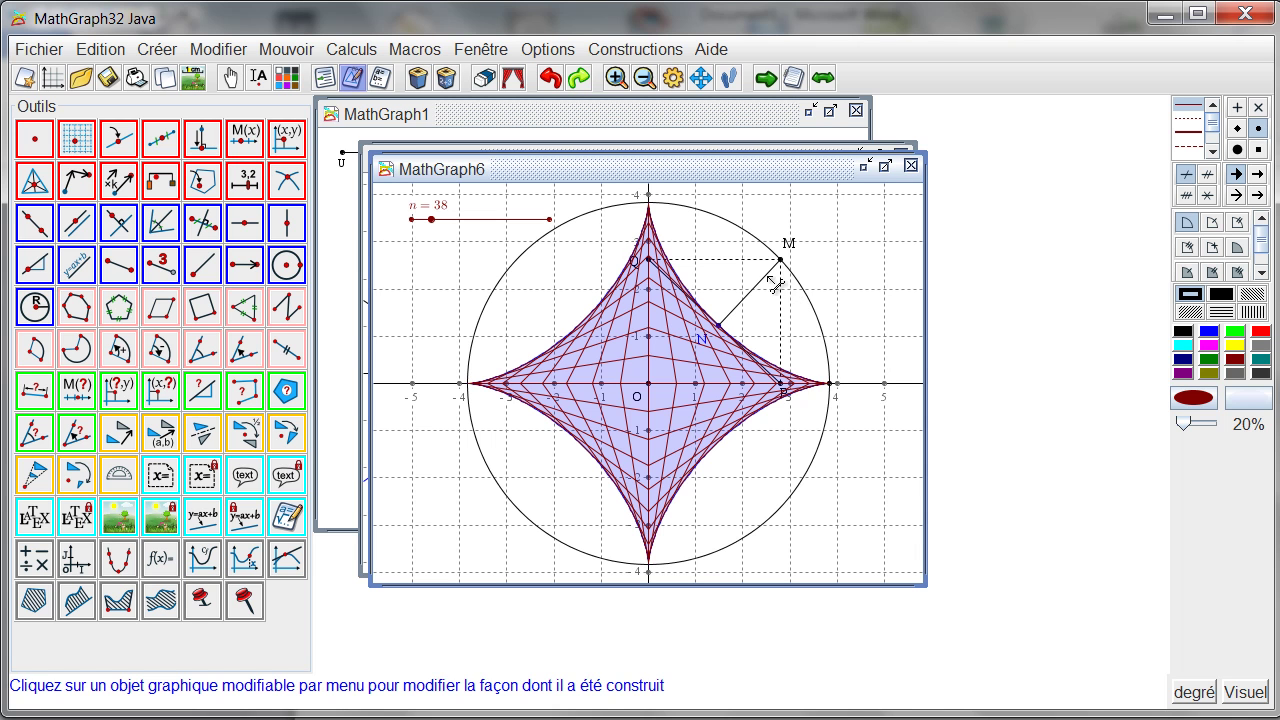
# Step: In the figure's protocol, move the calculation n and the objects it depends on ahead of the object locus of [PQ]
pyautogui.click(324, 86)
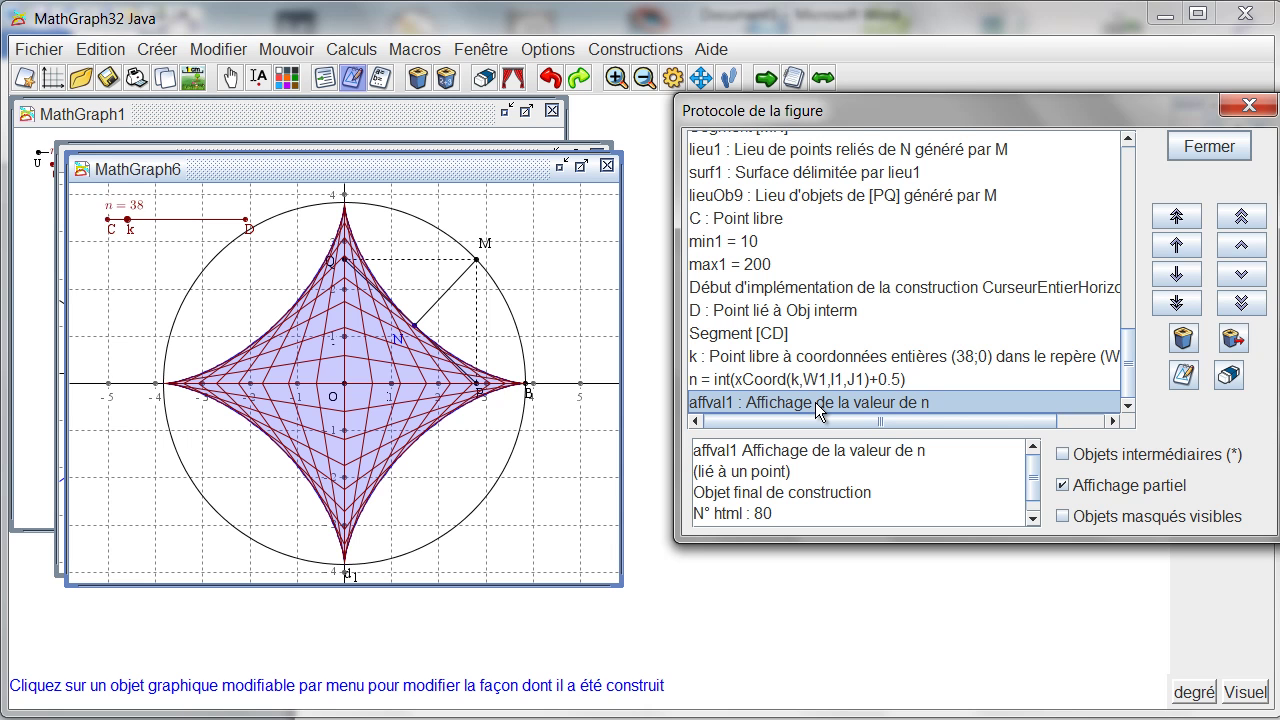
pyautogui.click(752, 381)
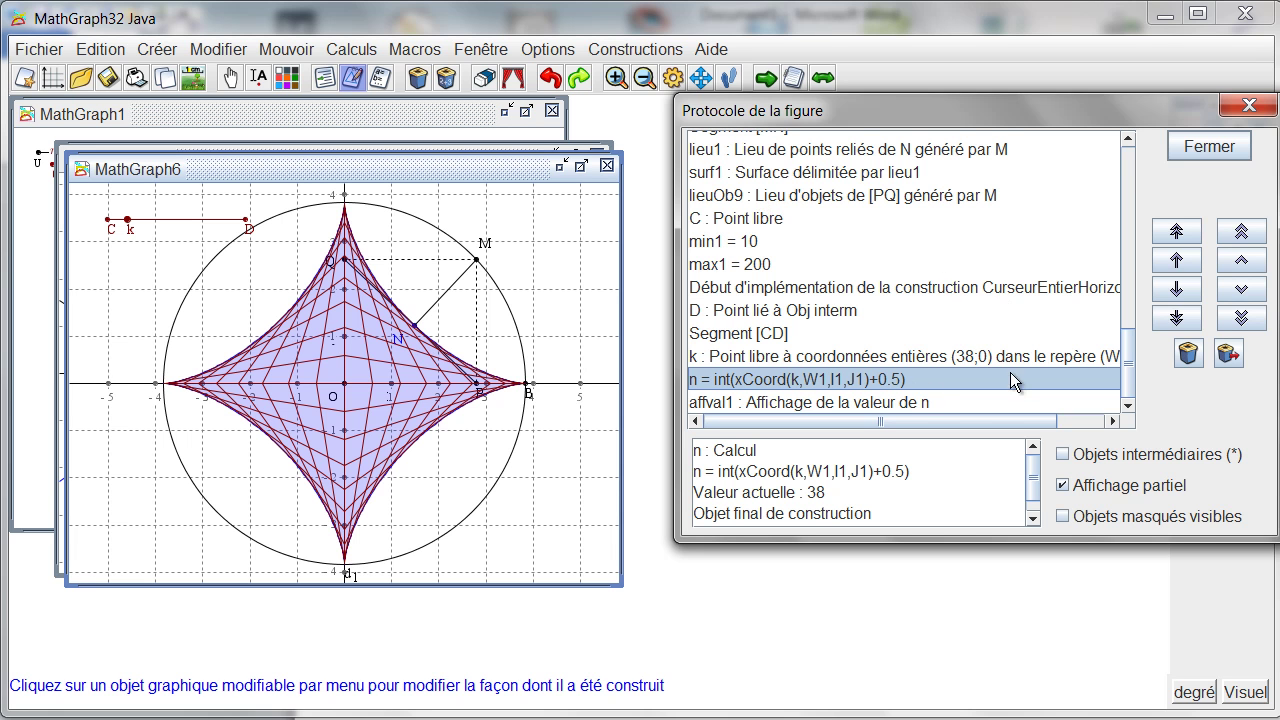
pyautogui.click(1241, 259)
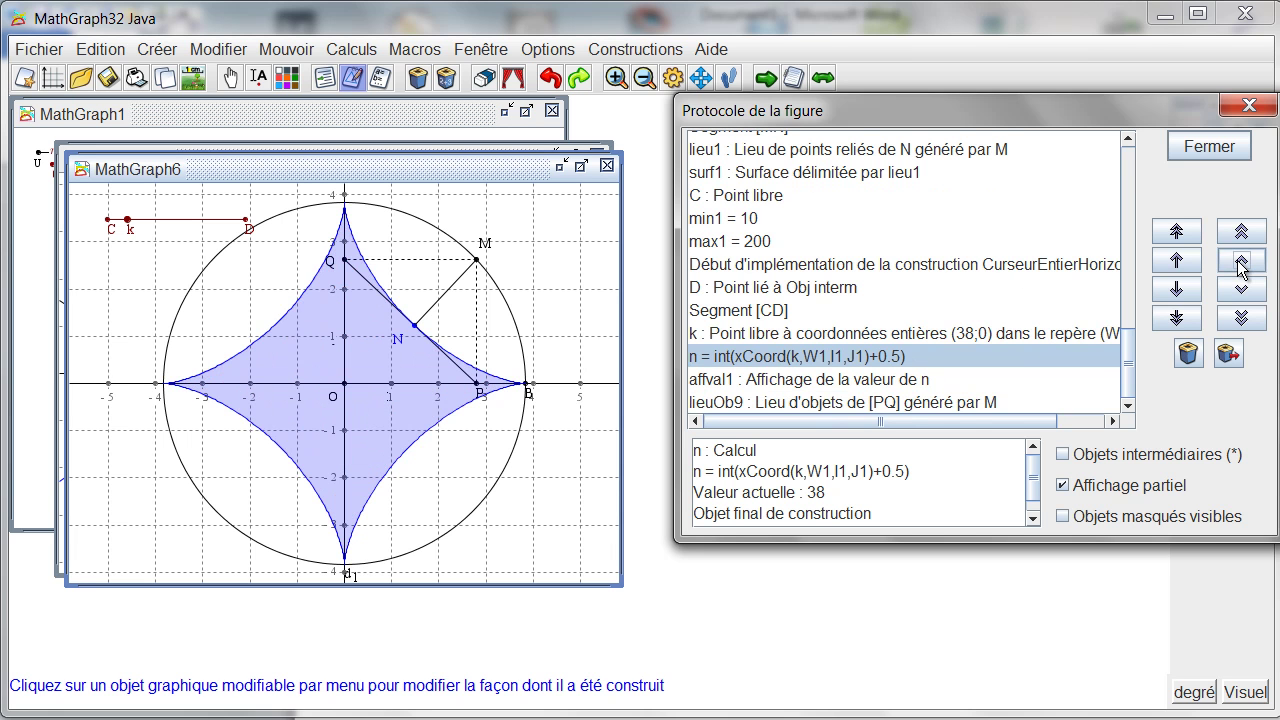
pyautogui.click(838, 402)
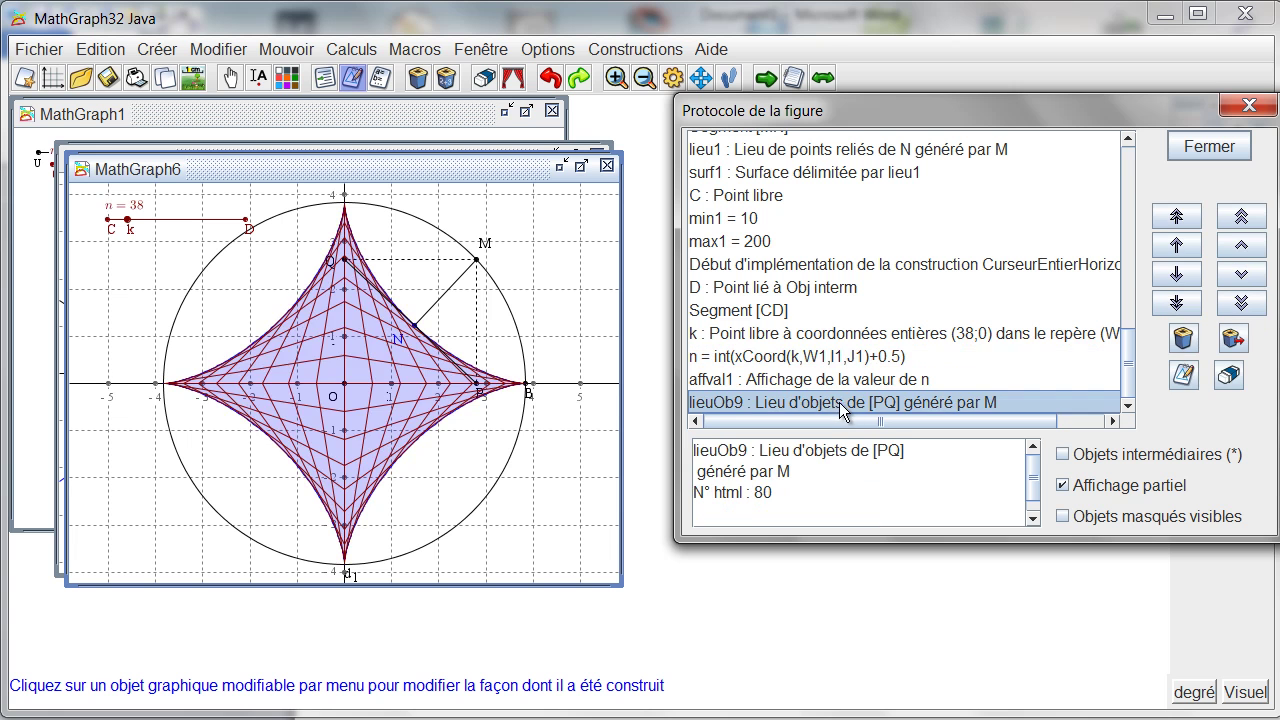
pyautogui.click(1203, 147)
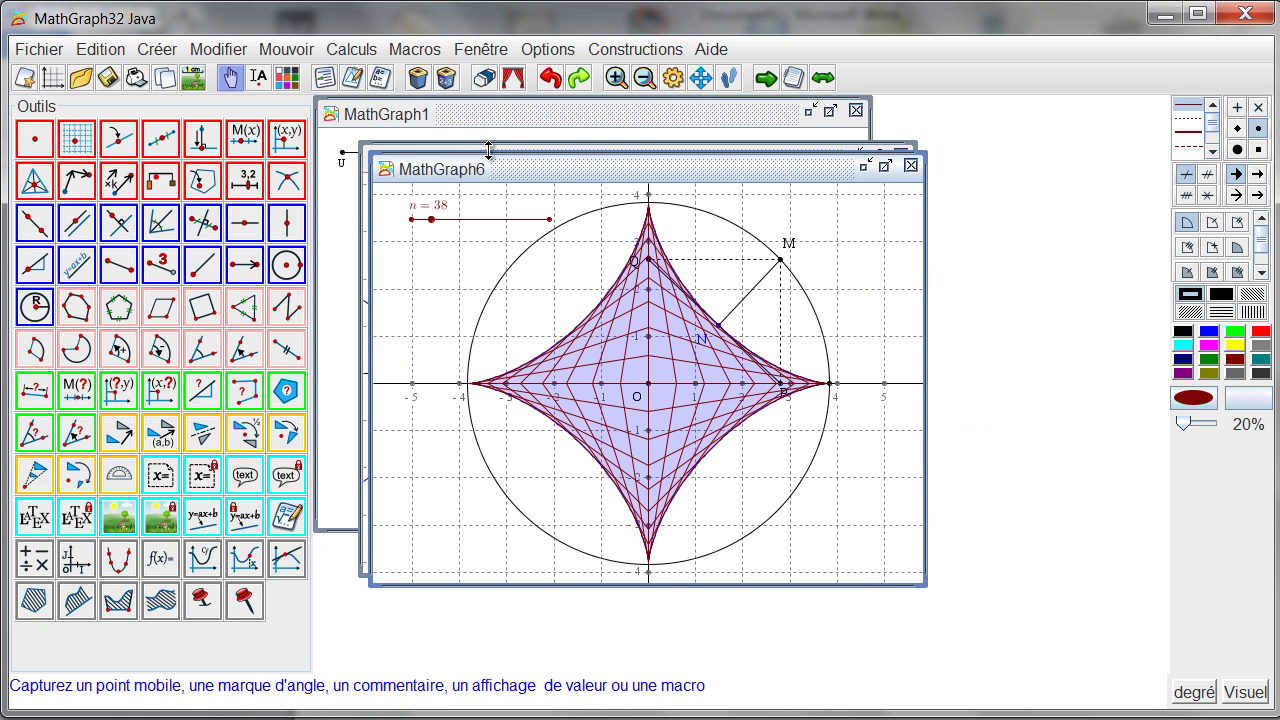
# Step: Set the number of positions of the object locus of segment PQ to n, and move the slider to 53
pyautogui.click(637, 325)
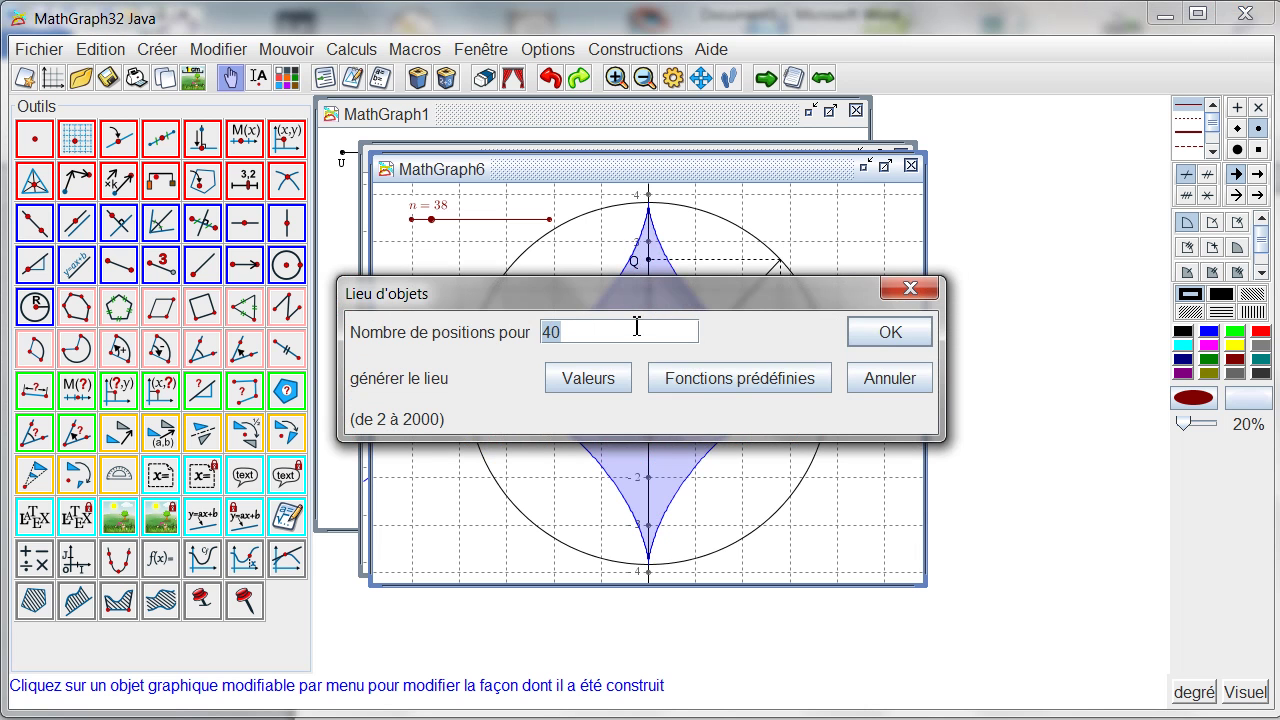
pyautogui.write('n')
pyautogui.click(884, 336)
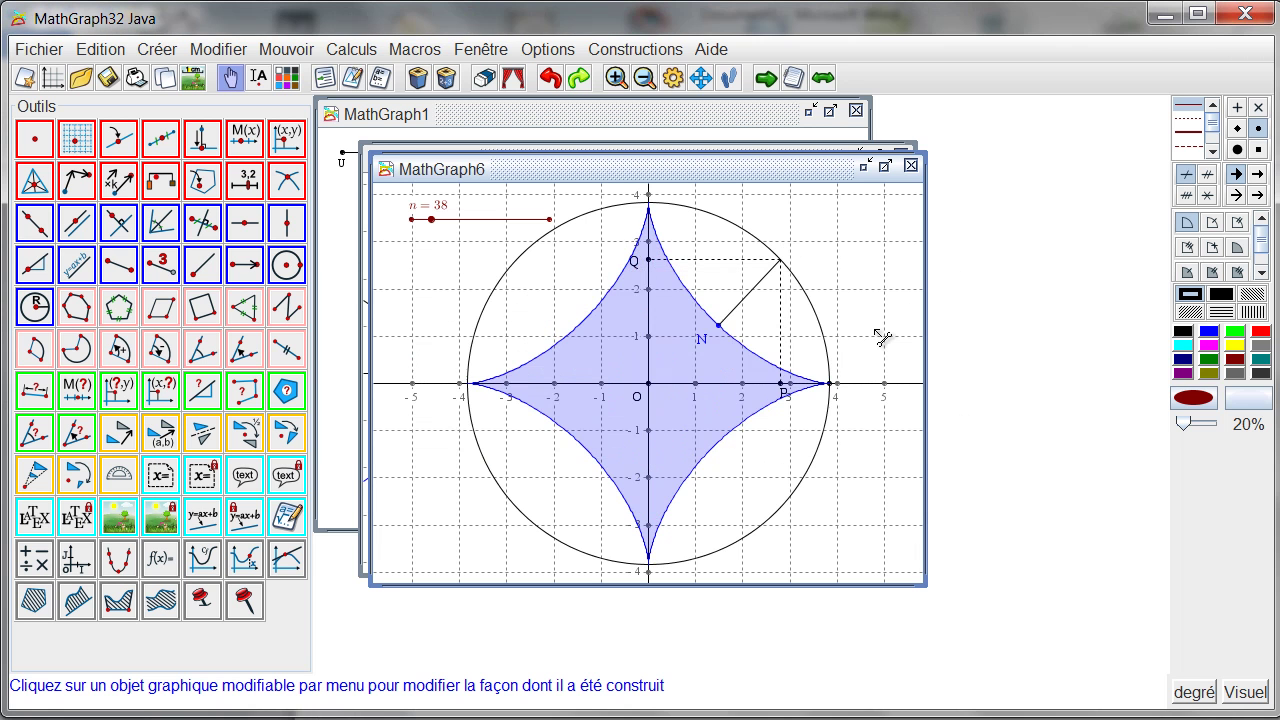
pyautogui.click(231, 80)
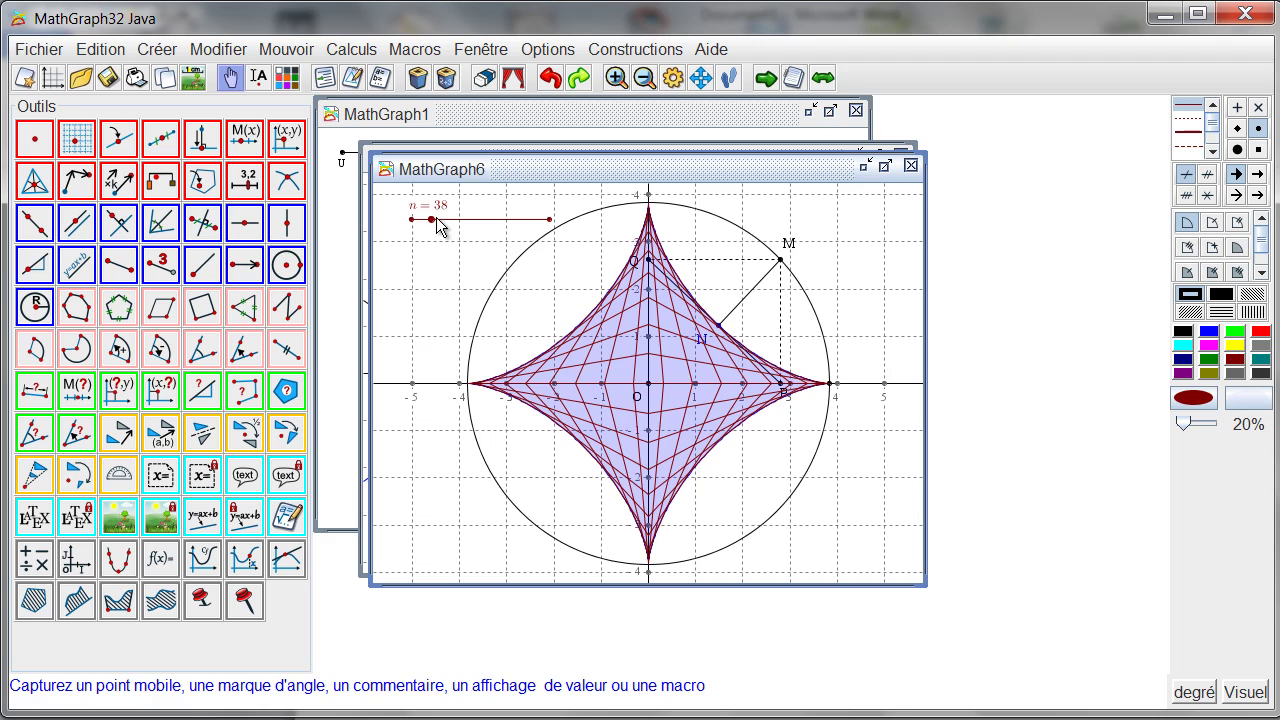
pyautogui.moveTo(437, 226)
pyautogui.mouseDown()
pyautogui.moveTo(506, 237)
pyautogui.moveTo(448, 240)
pyautogui.moveTo(517, 229)
pyautogui.moveTo(445, 240)
pyautogui.mouseUp()
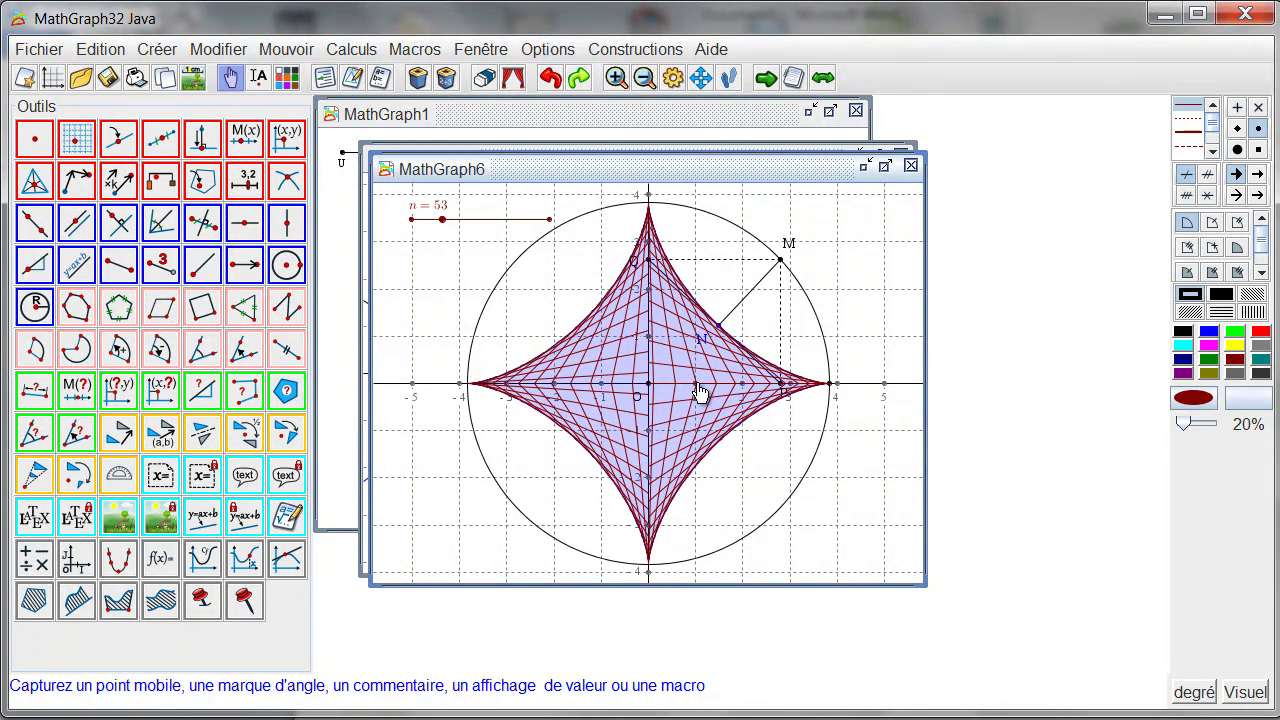
# Step: Export the figure as a PNG image named Test in Documents, at 300 DPI with a unit length of 1 cm
pyautogui.click(195, 80)
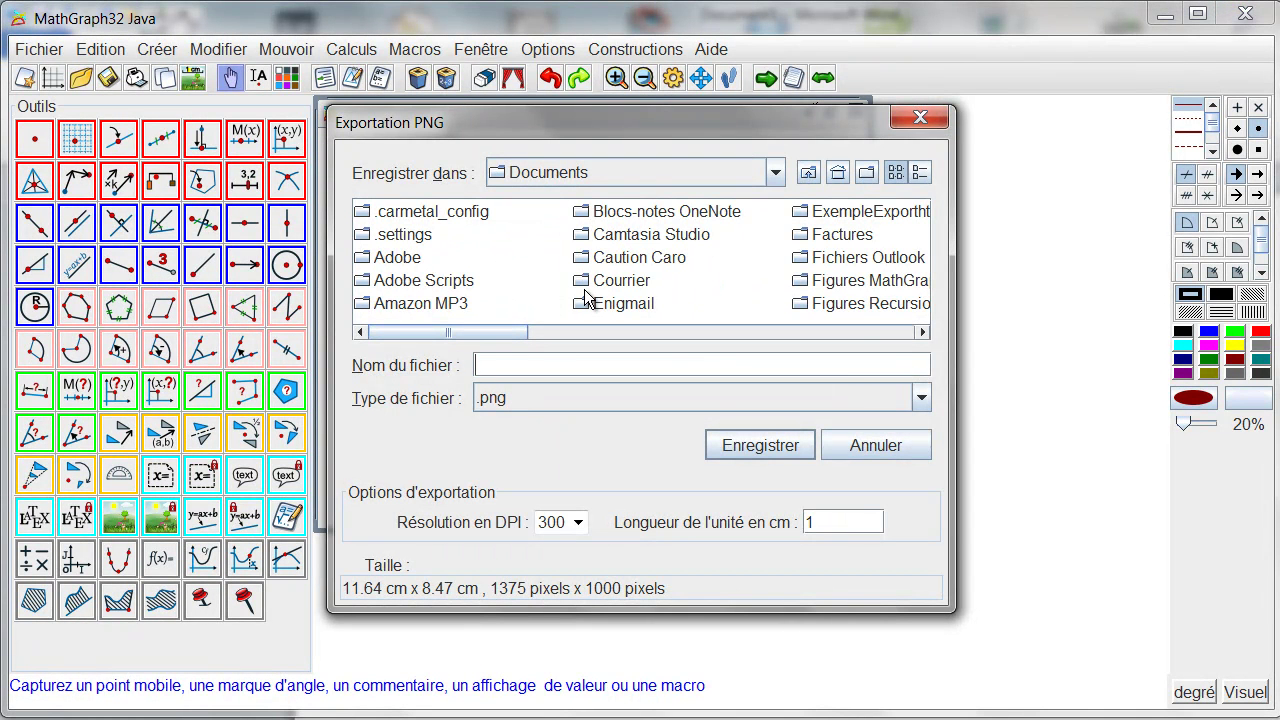
pyautogui.click(520, 366)
pyautogui.write('Test')
pyautogui.click(852, 521)
pyautogui.click(762, 443)
pyautogui.click(612, 392)
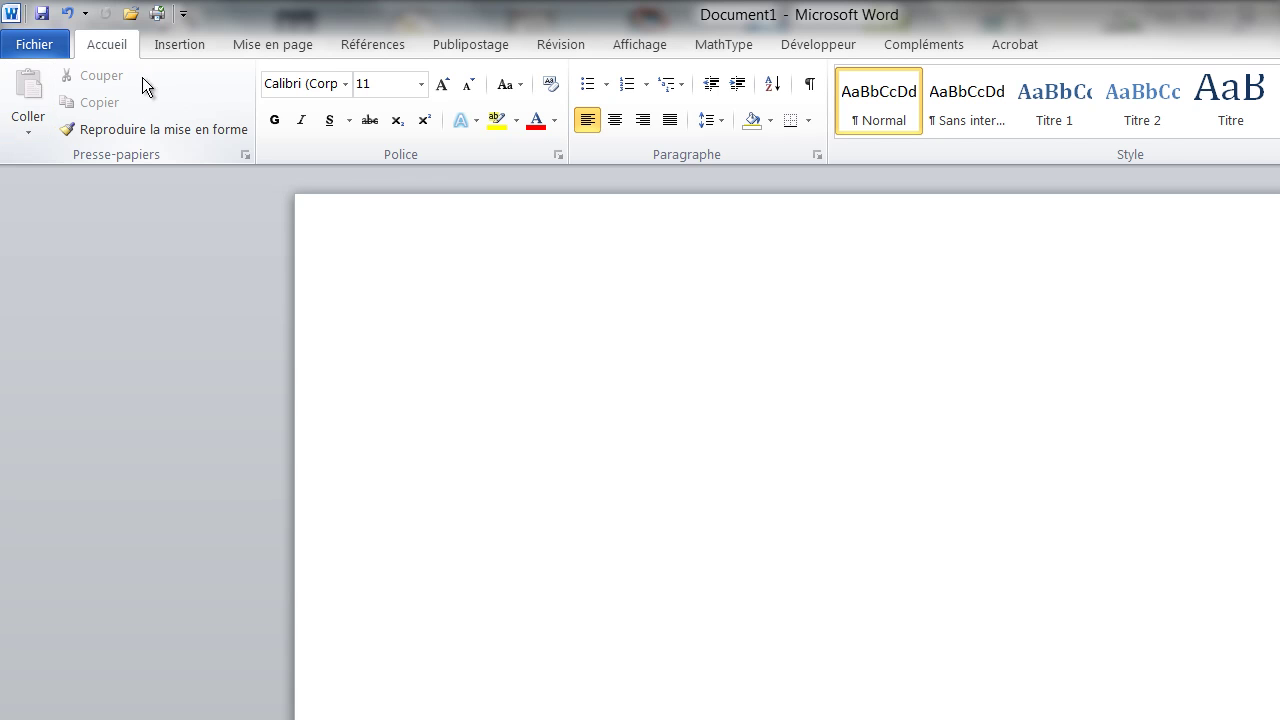
# Step: Switch to Microsoft Word, insert the picture Test.png from the Documents library into the blank document, and close Word without saving
pyautogui.click(170, 48)
pyautogui.click(251, 100)
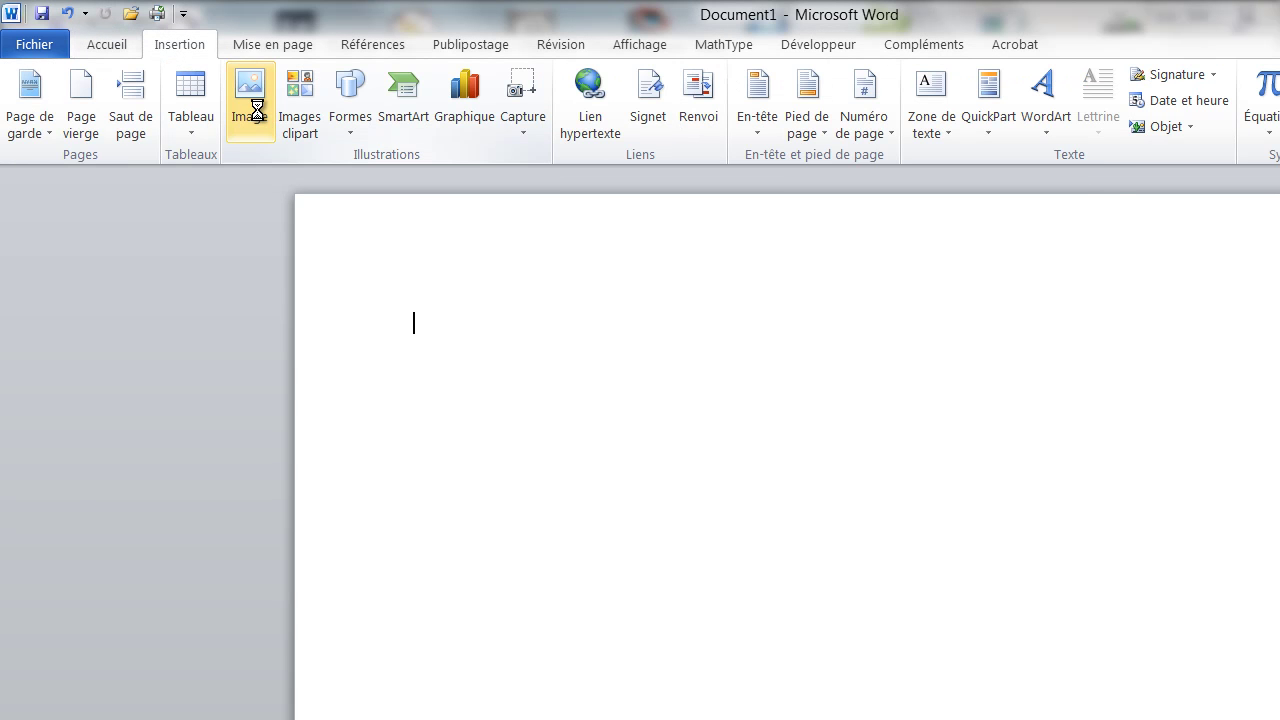
pyautogui.click(231, 604)
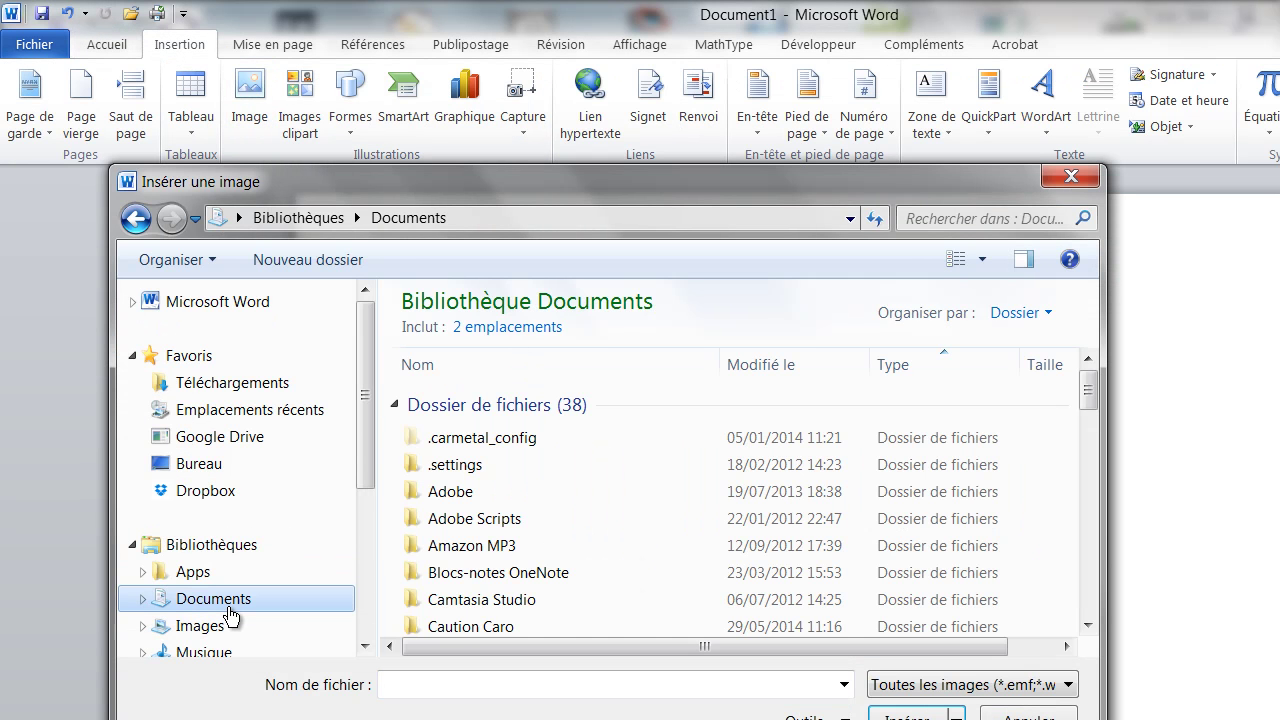
pyautogui.click(607, 686)
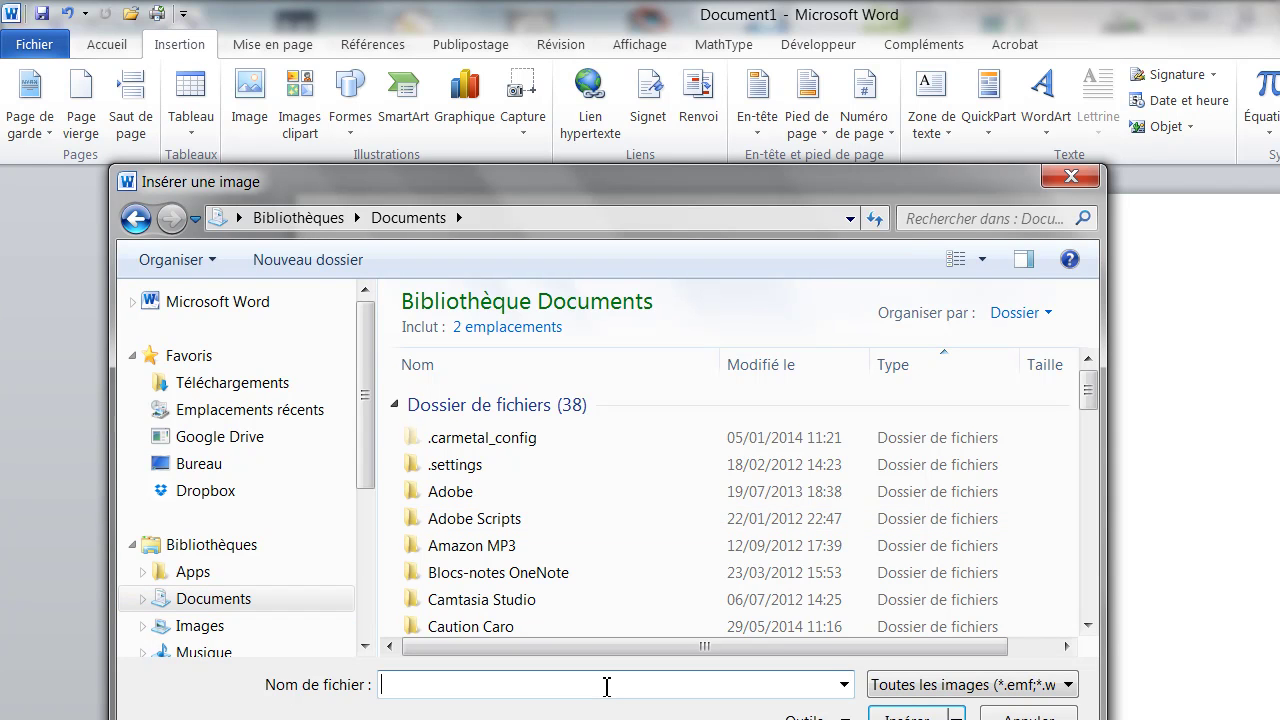
pyautogui.write('Test.png')
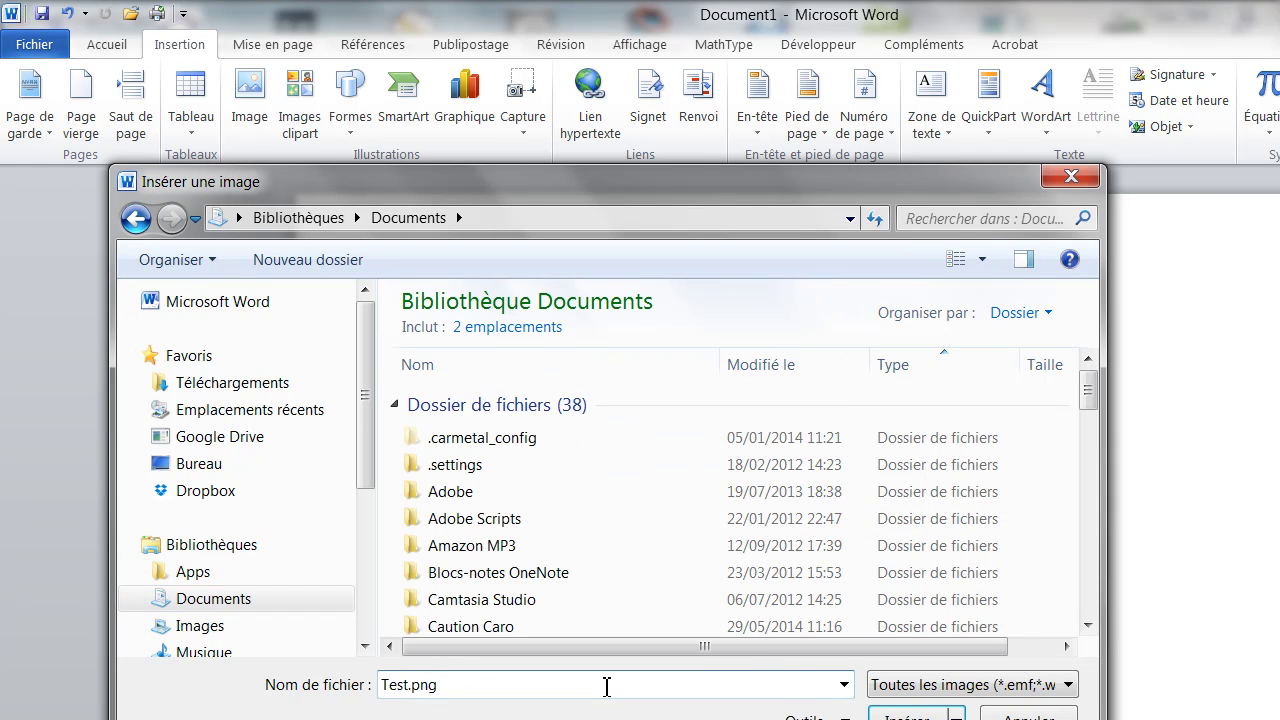
pyautogui.press('Return')
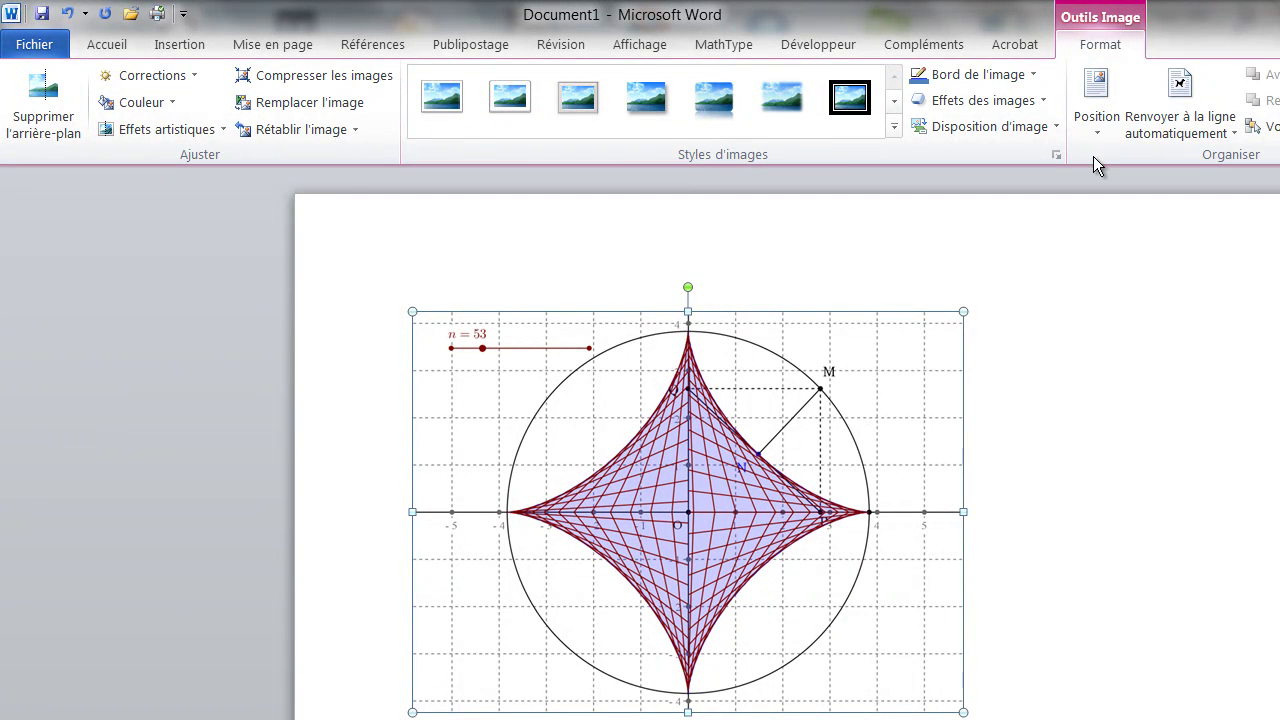
pyautogui.hotkey('alt', 'F4')
pyautogui.click(808, 482)
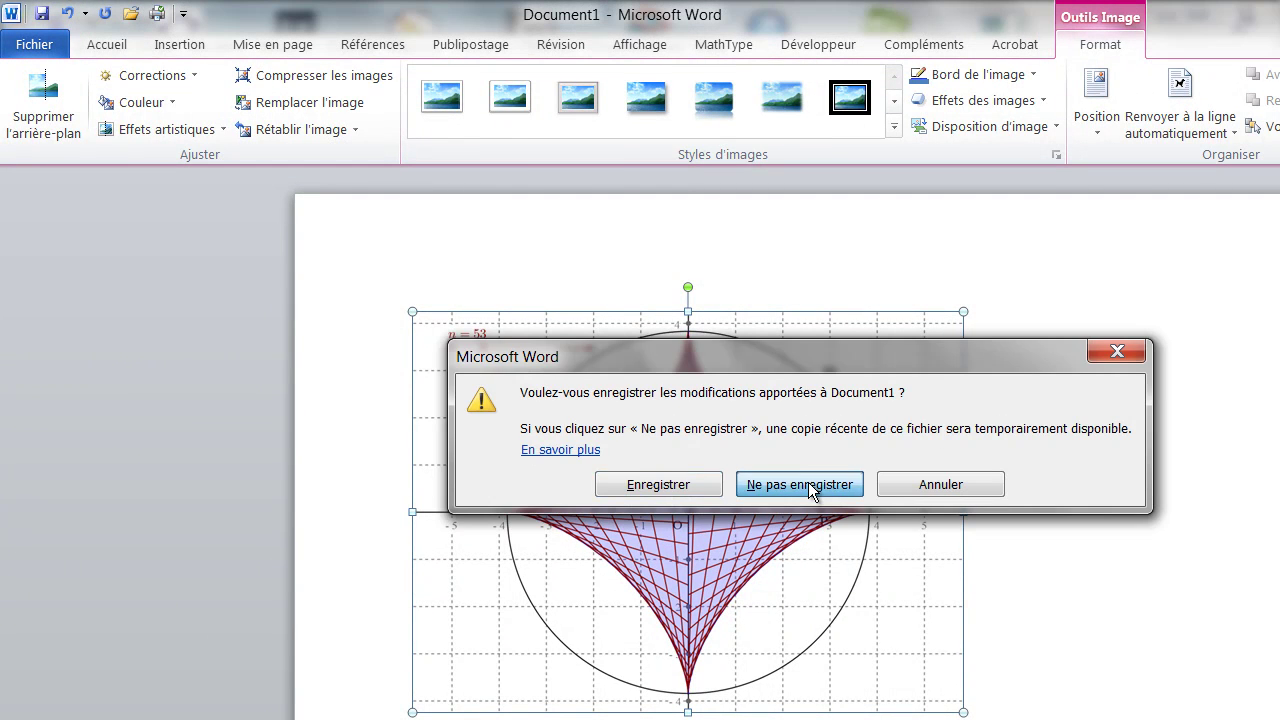